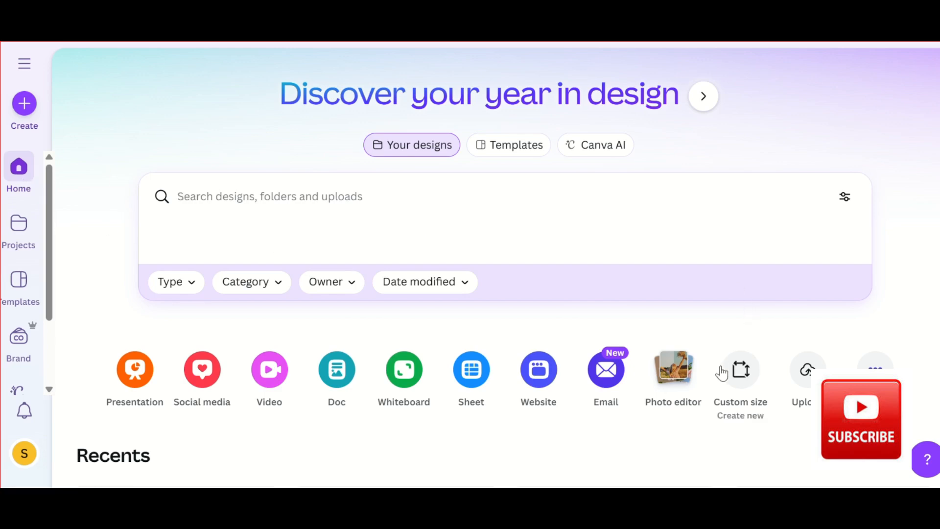
- Create a new custom-size design 6 in wide and 8 in high
{"action": "left_click", "coordinate": [737, 370]}
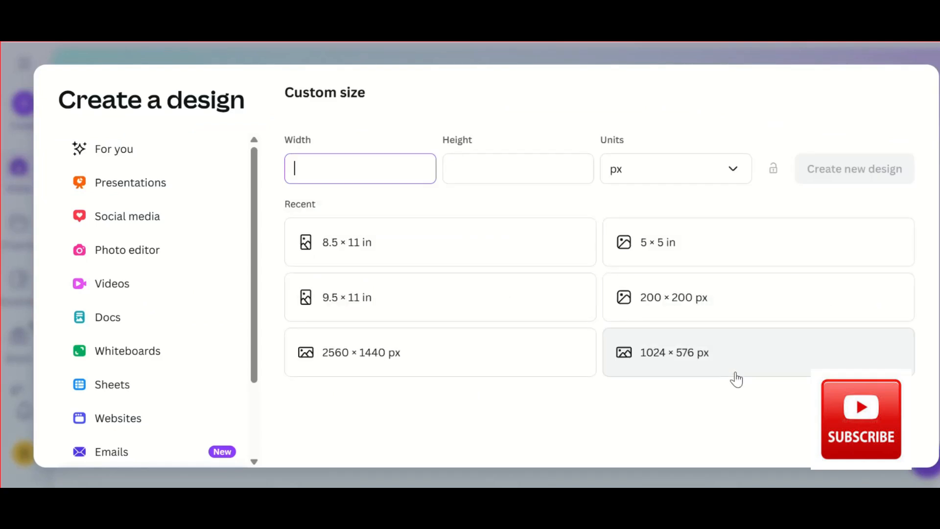
{"action": "left_click", "coordinate": [732, 168]}
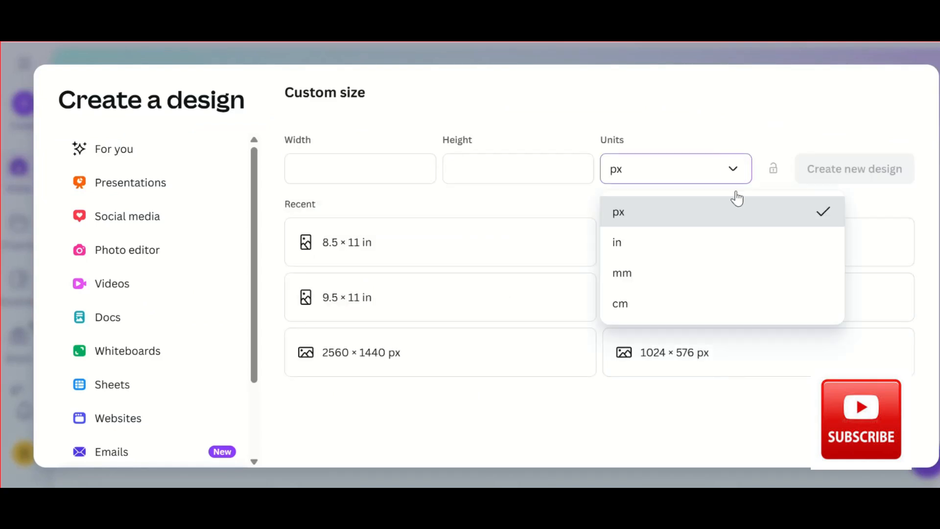
{"action": "left_click", "coordinate": [663, 241]}
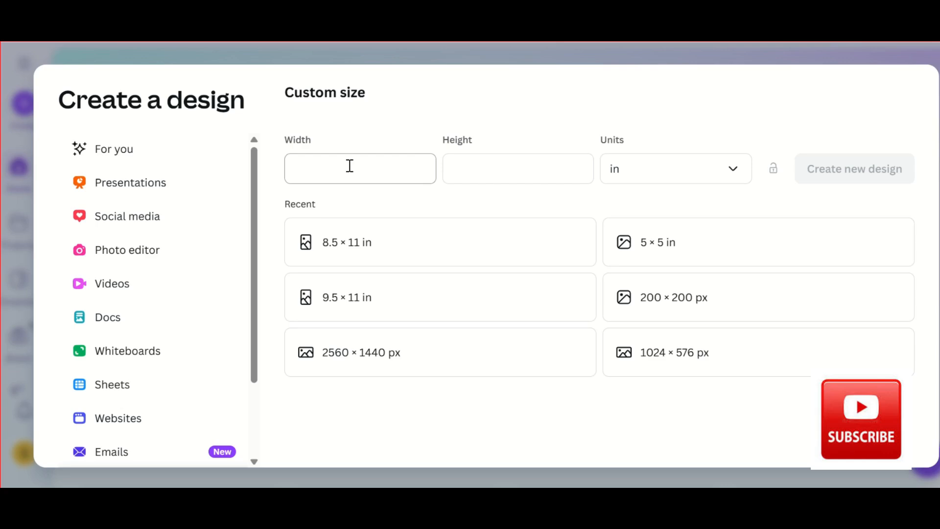
{"action": "left_click", "coordinate": [309, 158]}
{"action": "type", "text": "6"}
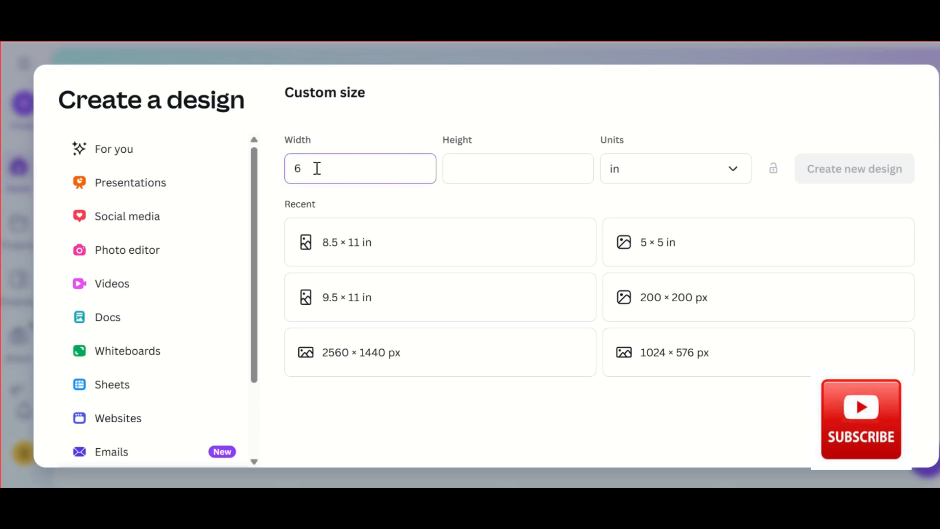
{"action": "left_click", "coordinate": [490, 165]}
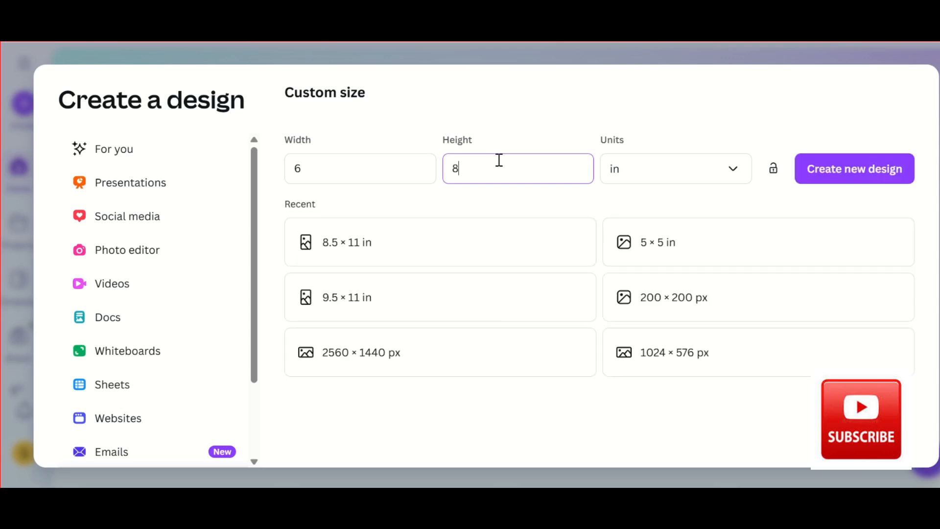
{"action": "left_click", "coordinate": [898, 169]}
- Search the elements for "vintage floral background" and limit the results to graphics
{"action": "left_click", "coordinate": [27, 171]}
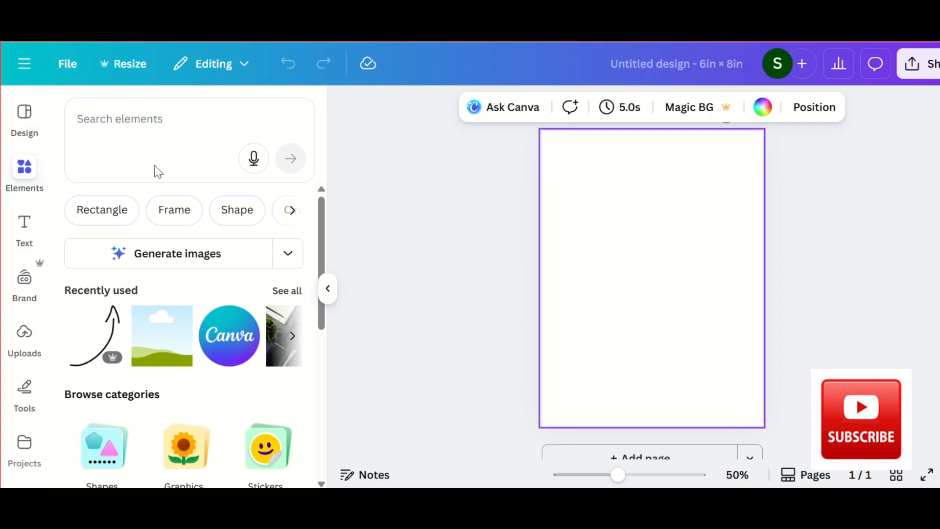
{"action": "left_click", "coordinate": [78, 111]}
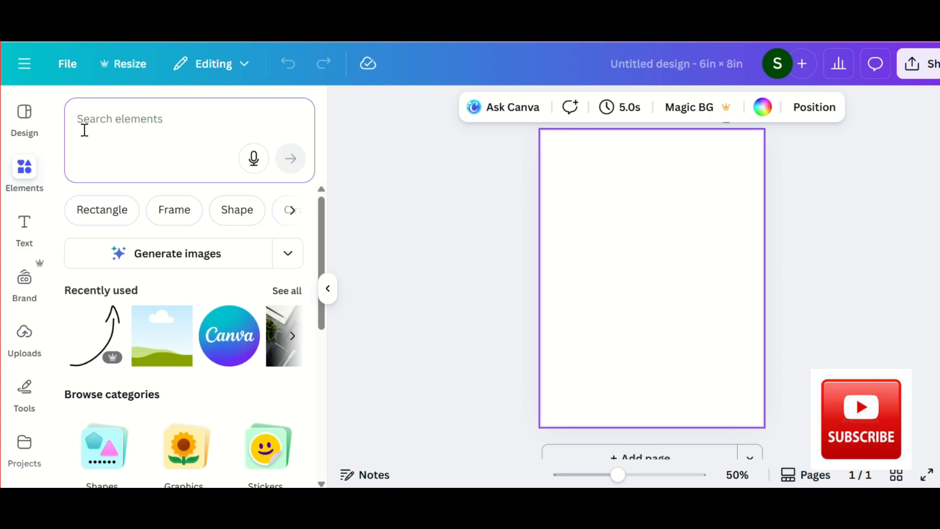
{"action": "type", "text": "vinta"}
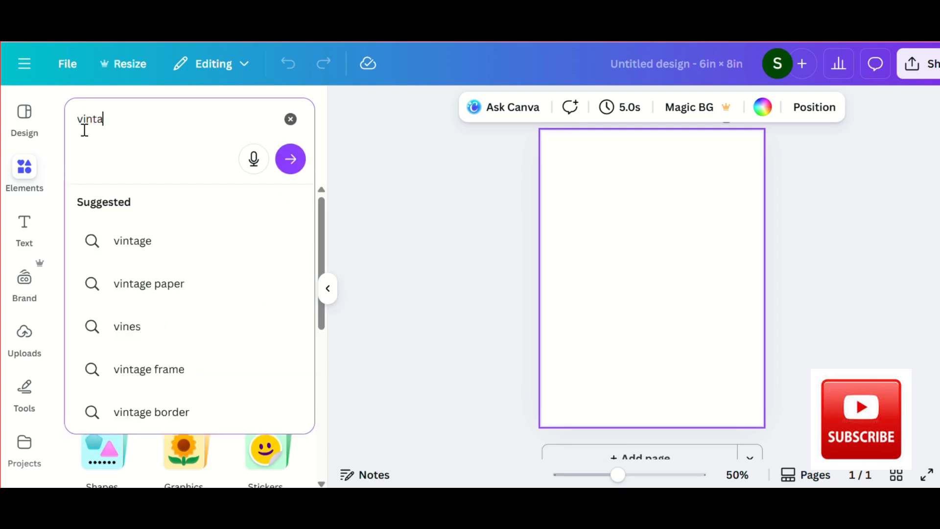
{"action": "type", "text": "ge floral"}
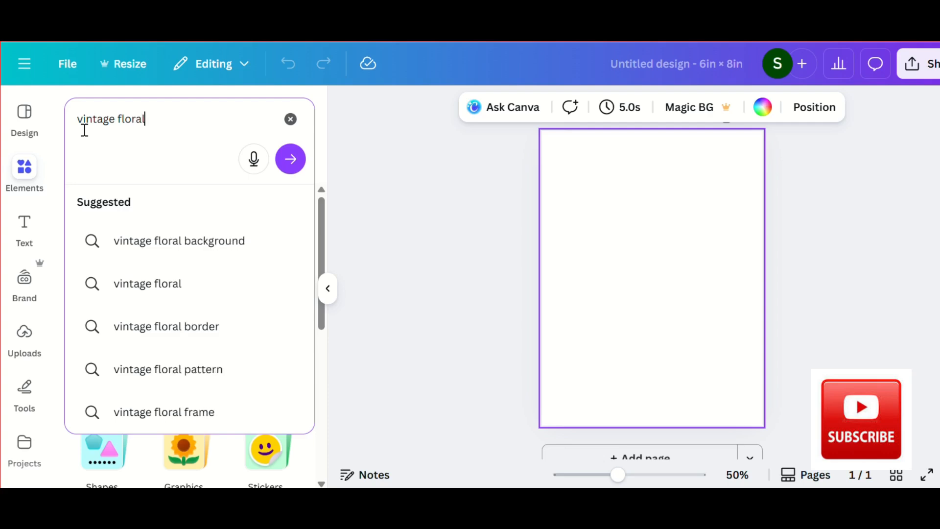
{"action": "type", "text": " background"}
{"action": "key", "text": "Return"}
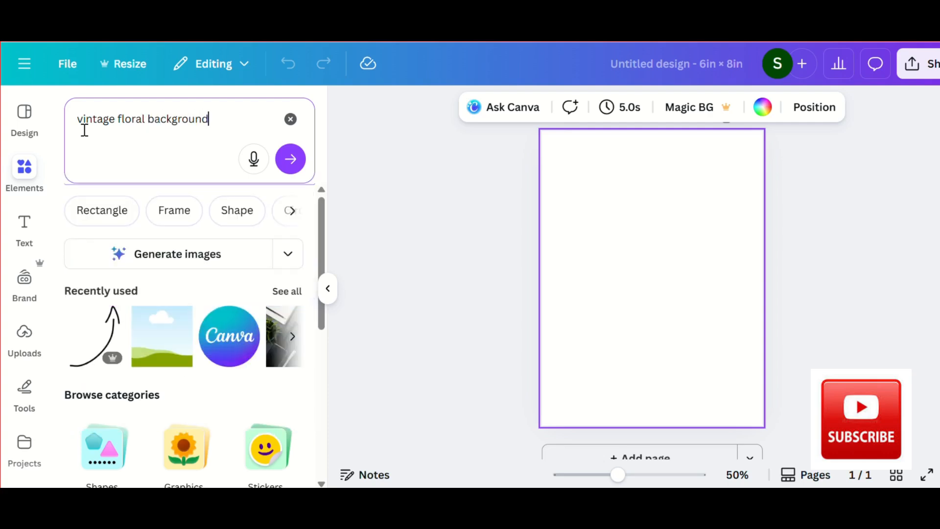
{"action": "left_click", "coordinate": [122, 208]}
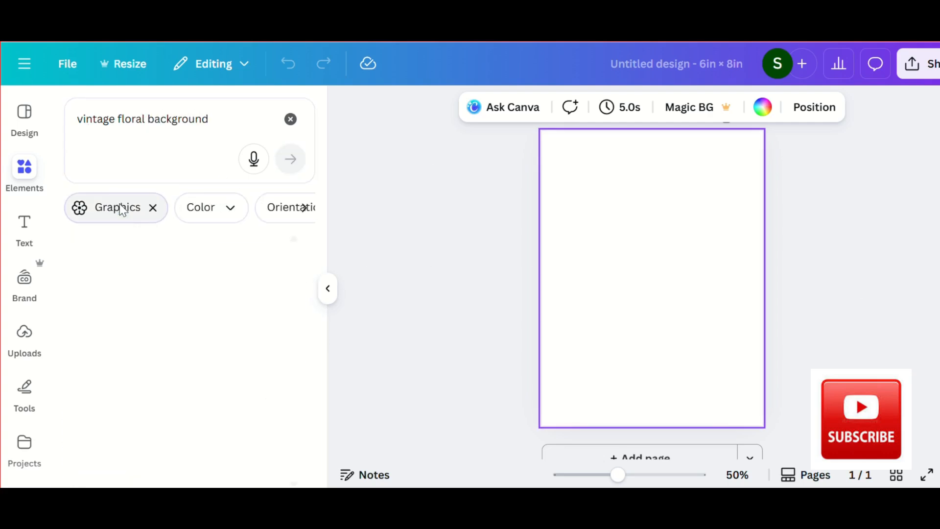
- Try the black line-art floral pattern from the results on the page and remove it
{"action": "scroll", "coordinate": [248, 335], "scroll_direction": "down", "scroll_amount": 3}
{"action": "scroll", "coordinate": [293, 382], "scroll_direction": "down", "scroll_amount": 1}
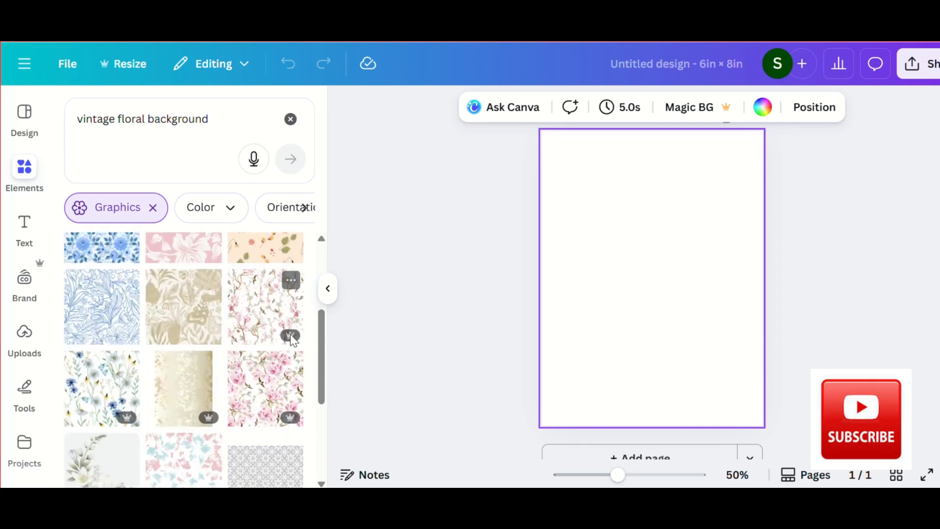
{"action": "scroll", "coordinate": [223, 371], "scroll_direction": "down", "scroll_amount": 3}
{"action": "scroll", "coordinate": [222, 370], "scroll_direction": "down", "scroll_amount": 5}
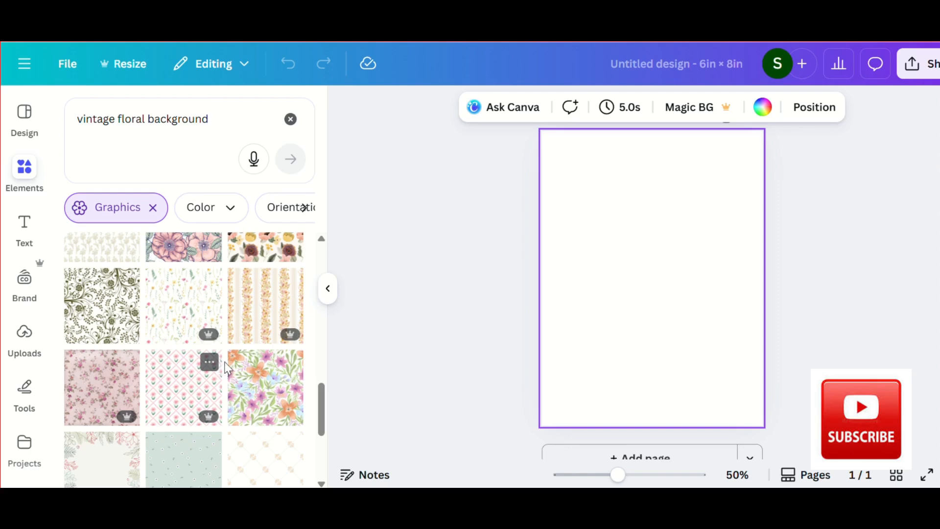
{"action": "scroll", "coordinate": [226, 368], "scroll_direction": "down", "scroll_amount": 3}
{"action": "left_click", "coordinate": [198, 404]}
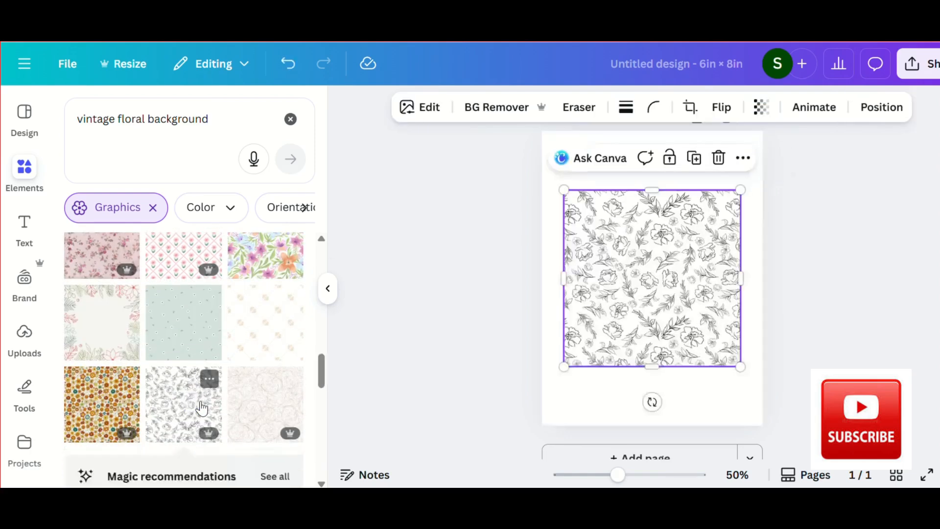
{"action": "left_click", "coordinate": [718, 157]}
- Add the blue vintage floral pattern, enlarge it and align it with the page's top-left corner
{"action": "scroll", "coordinate": [188, 304], "scroll_direction": "down", "scroll_amount": 2}
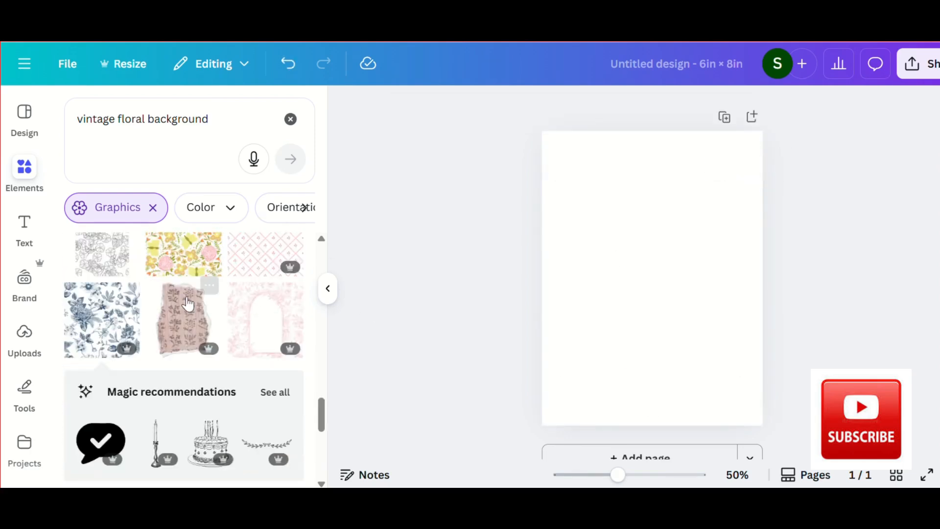
{"action": "left_click", "coordinate": [90, 321]}
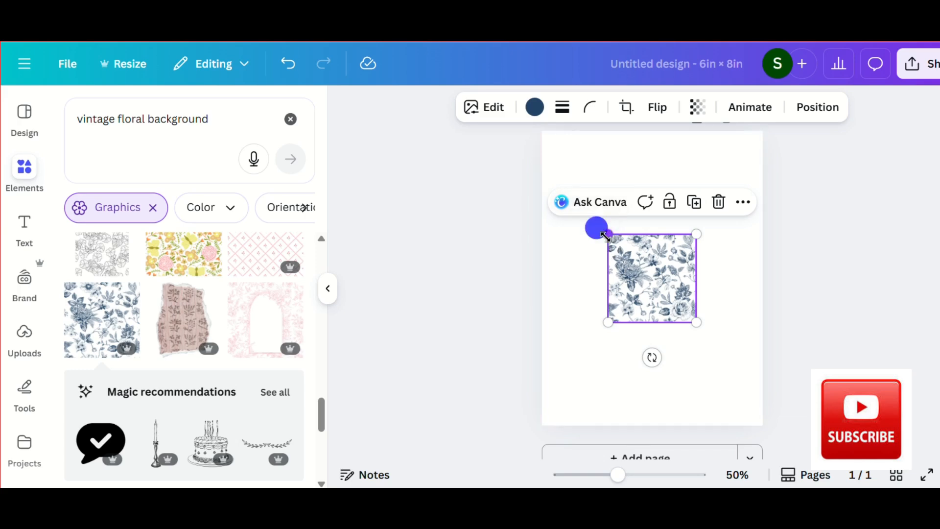
{"action": "left_click_drag", "start_coordinate": [608, 234], "coordinate": [554, 180]}
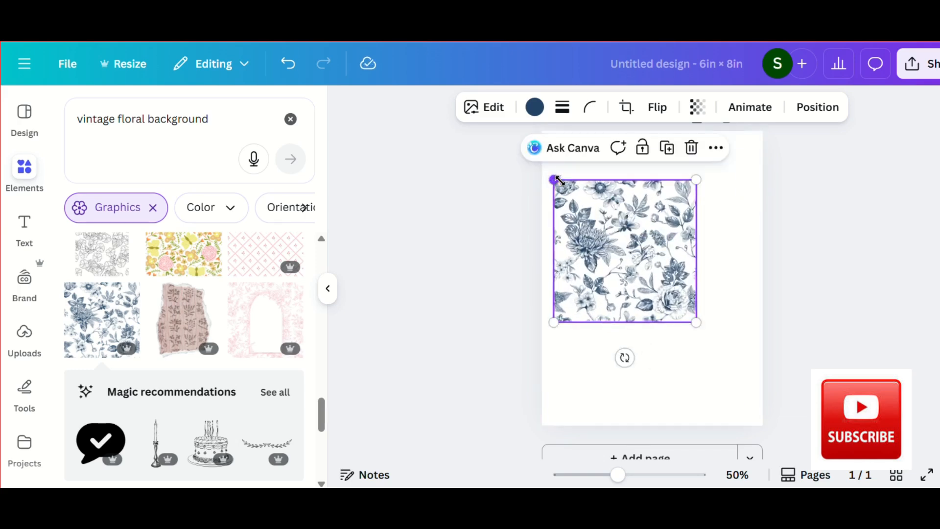
{"action": "left_click_drag", "start_coordinate": [600, 205], "coordinate": [592, 162]}
- Recolor the blue floral pattern with default solid colors, first pink and finally purple
{"action": "left_click", "coordinate": [535, 106]}
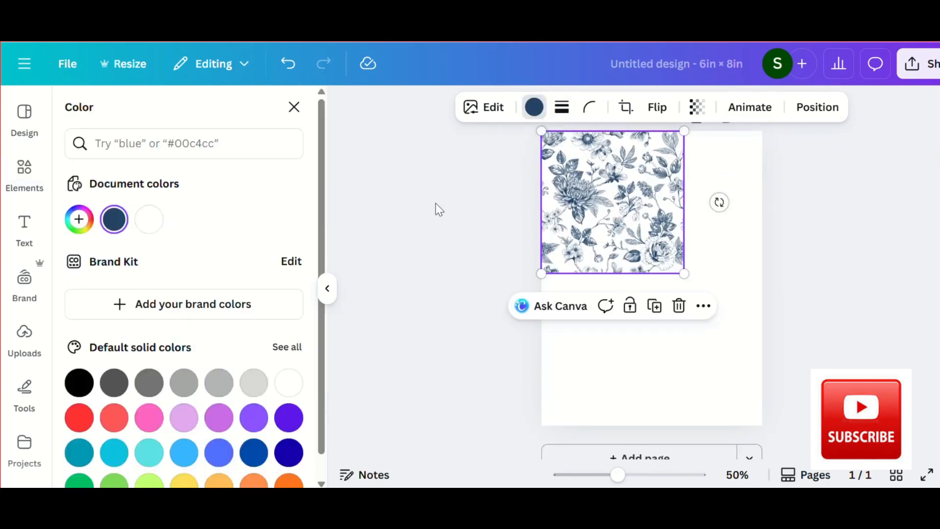
{"action": "scroll", "coordinate": [187, 283], "scroll_direction": "down", "scroll_amount": 1}
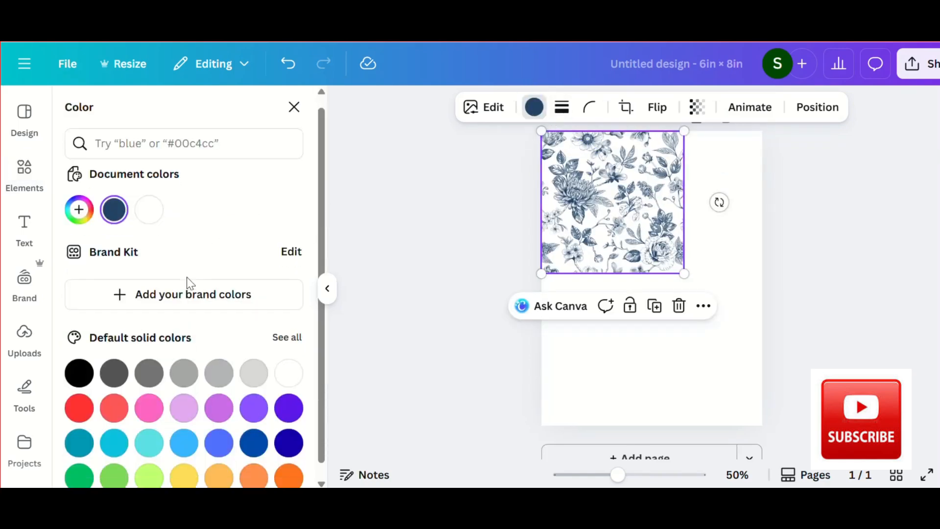
{"action": "left_click", "coordinate": [145, 397]}
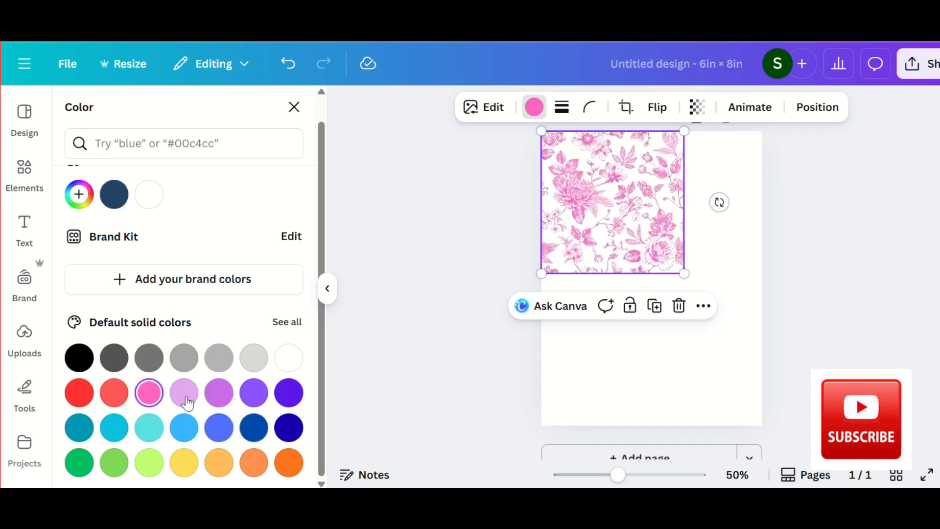
{"action": "left_click", "coordinate": [217, 400]}
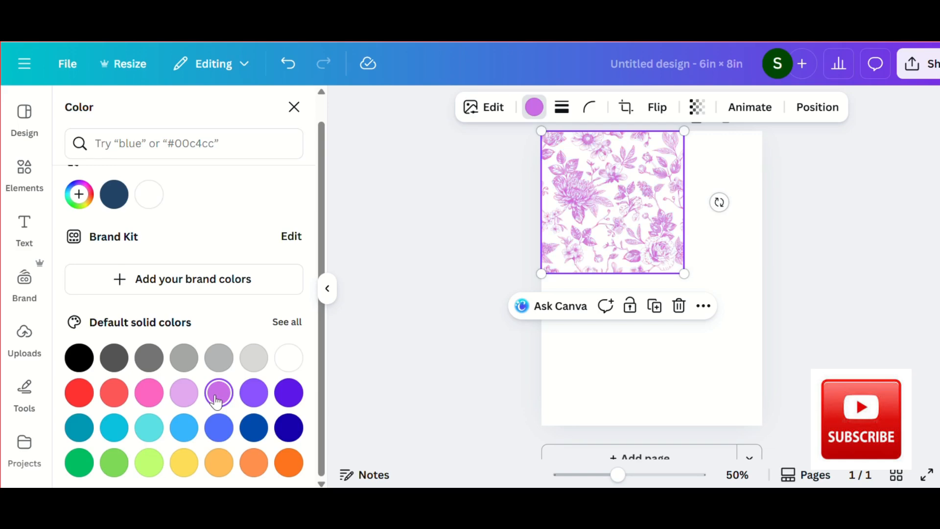
{"action": "left_click", "coordinate": [380, 360]}
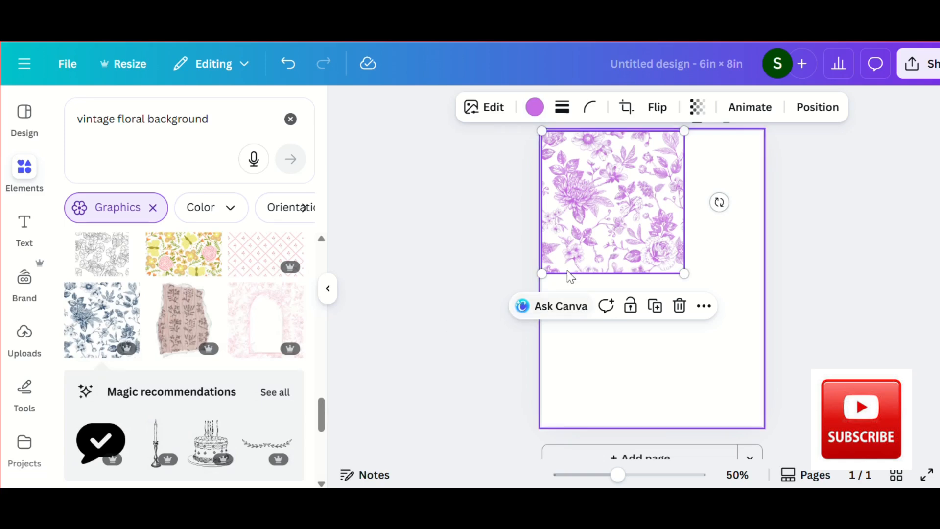
{"action": "left_click", "coordinate": [607, 240]}
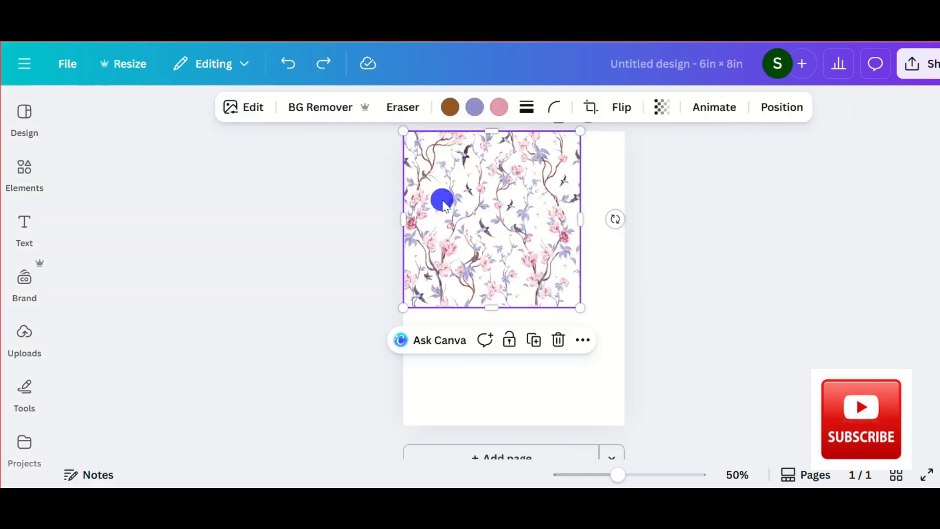
- Try setting the pink blossom and bird pattern as the page background and undo it
{"action": "right_click", "coordinate": [436, 199]}
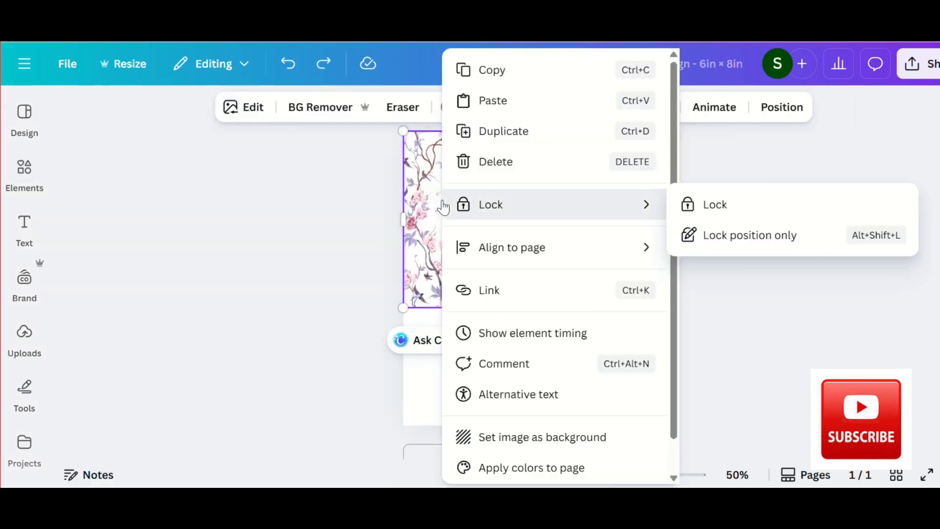
{"action": "left_click", "coordinate": [494, 437]}
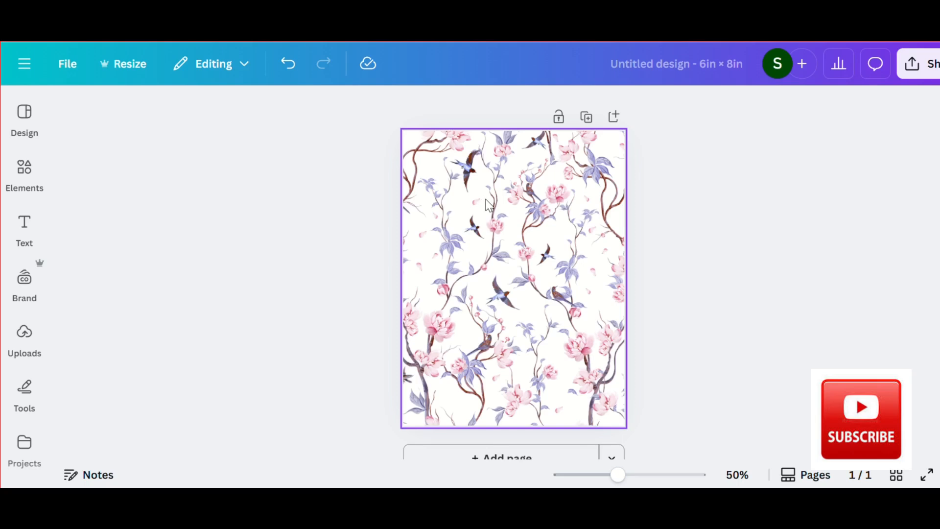
{"action": "left_click", "coordinate": [288, 67]}
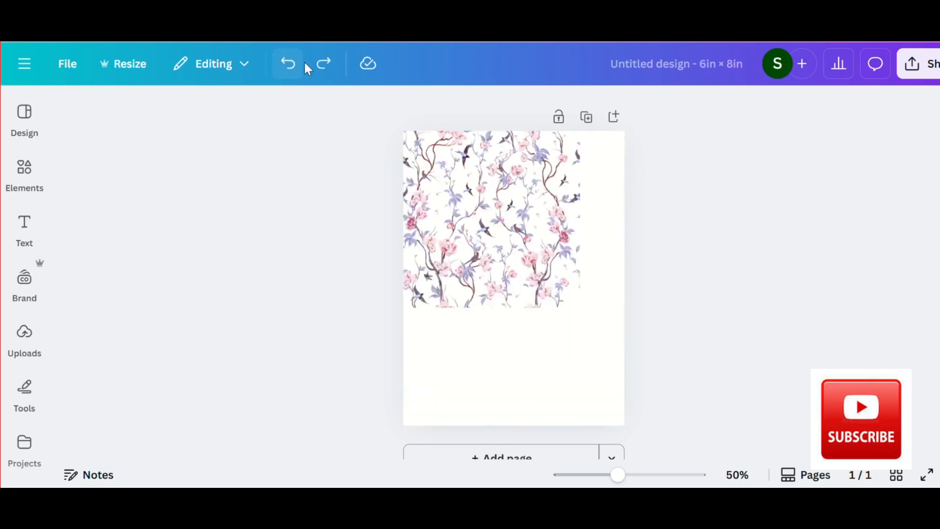
- Stretch the blossom and bird pattern to the page's full width and down to its lower edge
{"action": "left_click", "coordinate": [495, 210]}
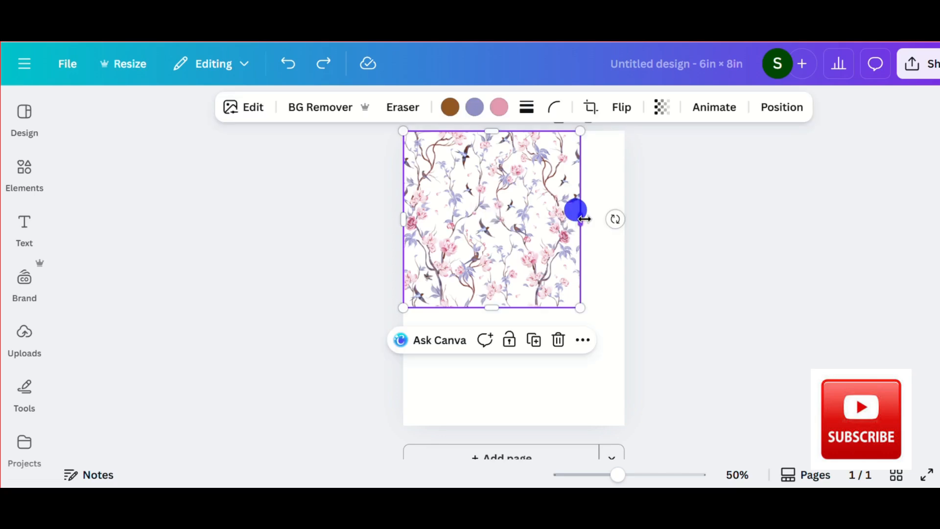
{"action": "left_click_drag", "start_coordinate": [584, 219], "coordinate": [625, 219]}
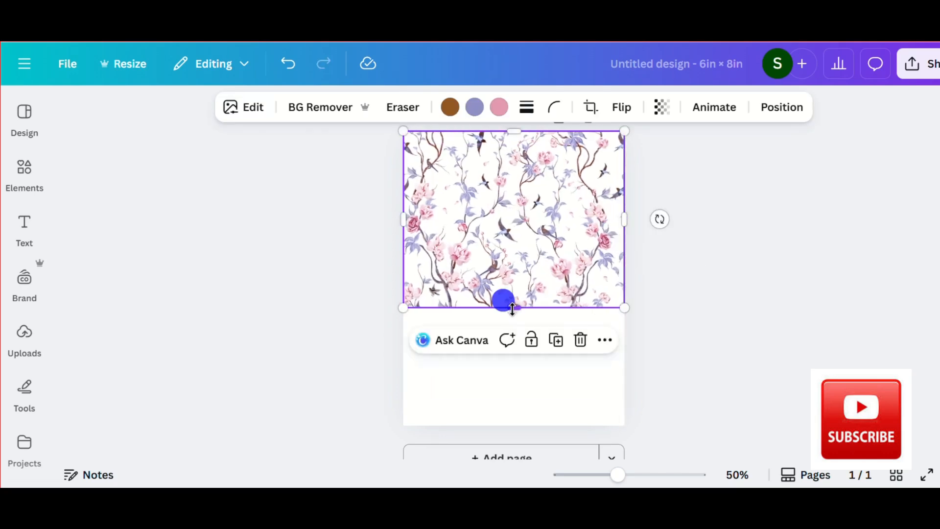
{"action": "left_click_drag", "start_coordinate": [512, 309], "coordinate": [526, 428]}
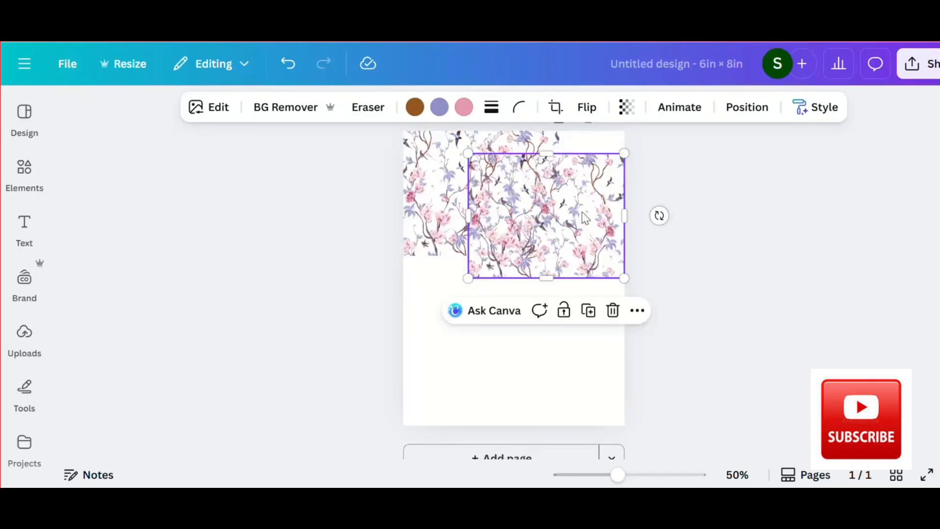
- Place the duplicate pattern tile flush beside the first one and crop it to the page's right edge
{"action": "left_click_drag", "start_coordinate": [550, 216], "coordinate": [636, 193]}
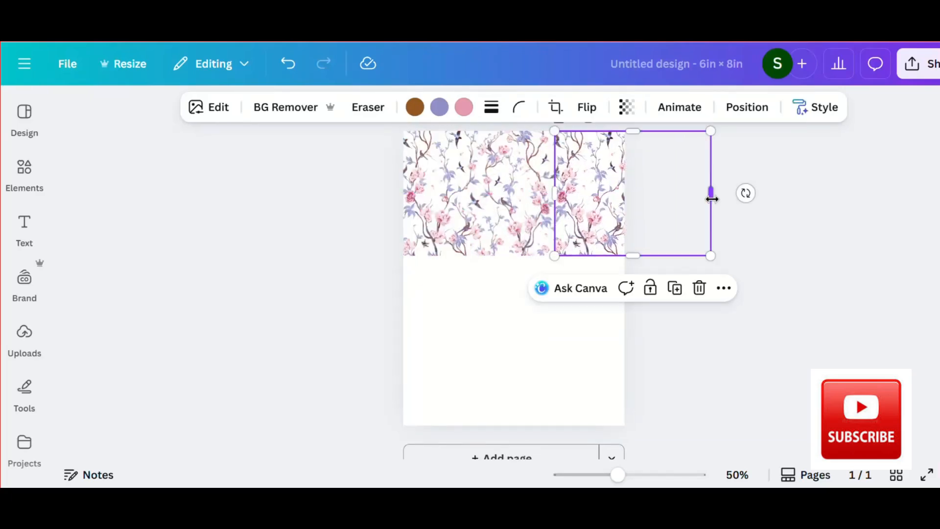
{"action": "left_click_drag", "start_coordinate": [711, 198], "coordinate": [628, 196]}
- Repeat the first pattern tile down the page's left side and crop the lowest copy to the bottom edge
{"action": "left_click", "coordinate": [506, 199]}
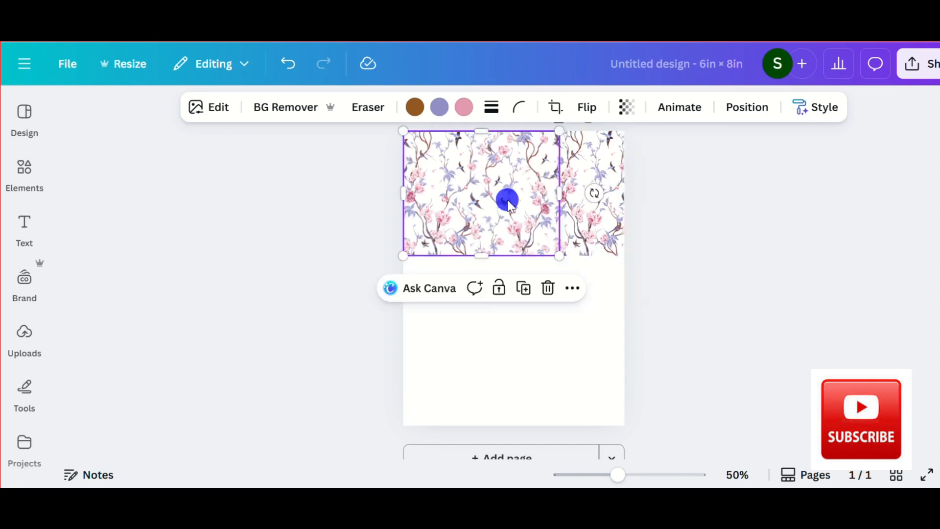
{"action": "left_click_drag", "start_coordinate": [494, 206], "coordinate": [490, 326]}
{"action": "left_click", "coordinate": [523, 224]}
{"action": "scroll", "coordinate": [490, 431], "scroll_direction": "down", "scroll_amount": 2}
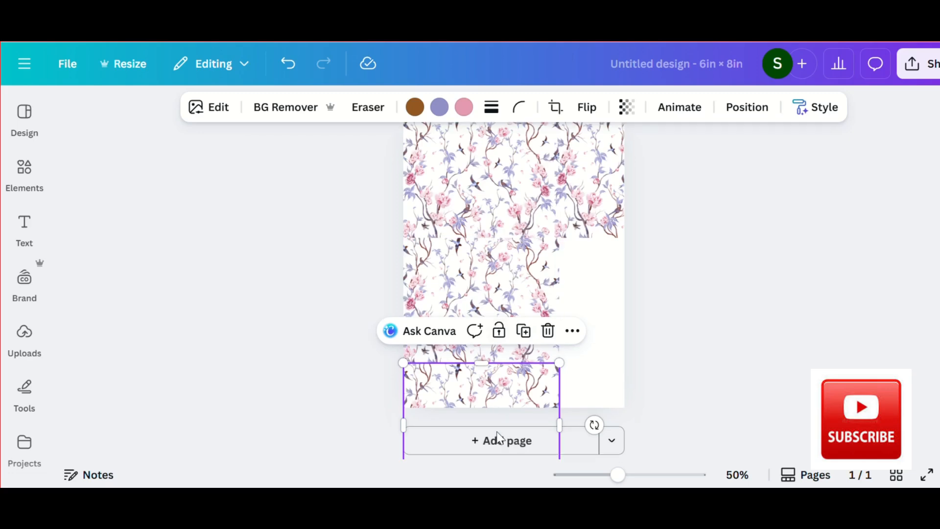
{"action": "left_click_drag", "start_coordinate": [478, 445], "coordinate": [485, 401]}
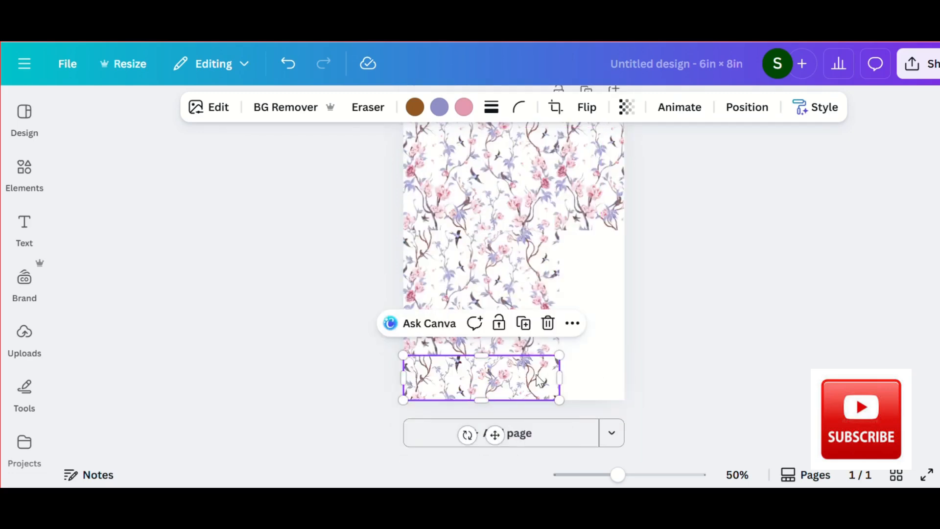
- Repeat the narrow right-hand pattern tile downward to fill the remaining blank area of the page
{"action": "left_click", "coordinate": [592, 209]}
{"action": "left_click", "coordinate": [630, 265]}
{"action": "left_click_drag", "start_coordinate": [601, 209], "coordinate": [592, 310]}
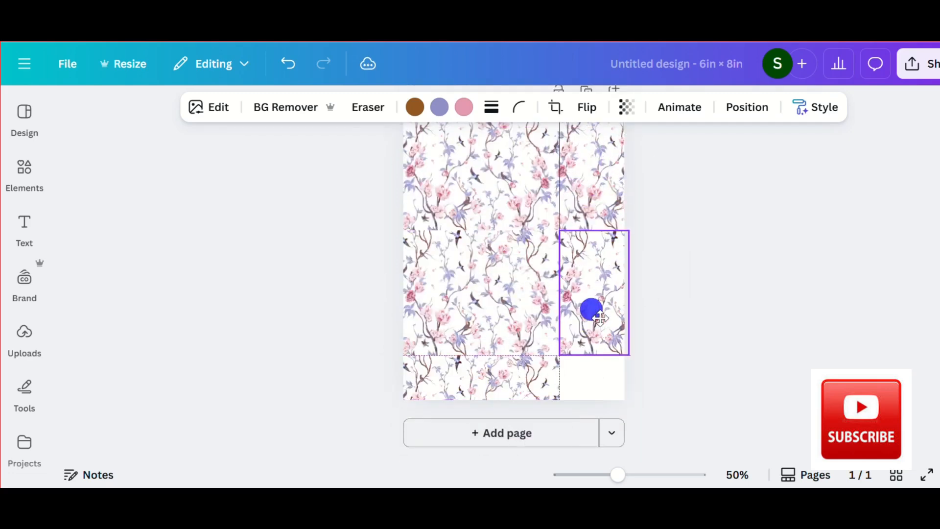
{"action": "left_click", "coordinate": [637, 199]}
{"action": "left_click", "coordinate": [753, 328]}
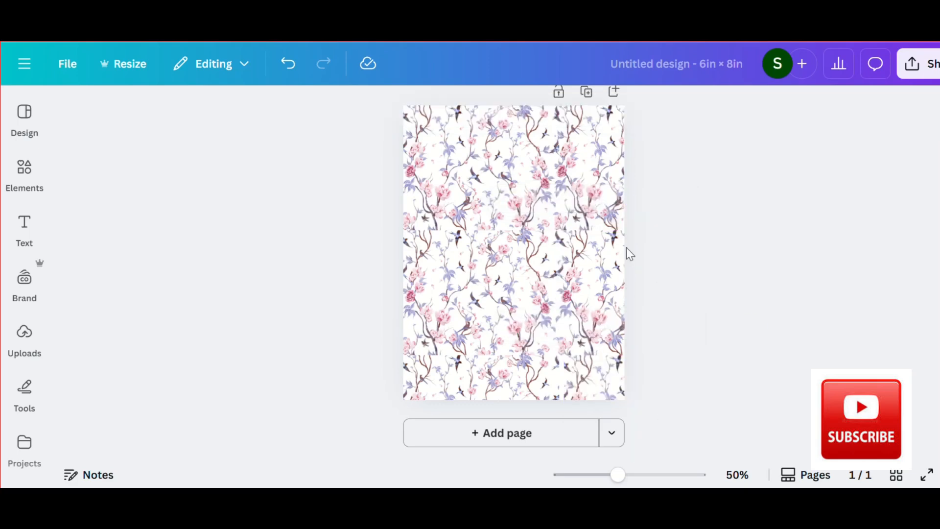
- Look through the shape results and add a plain rectangle to the floral page
{"action": "left_click", "coordinate": [716, 199]}
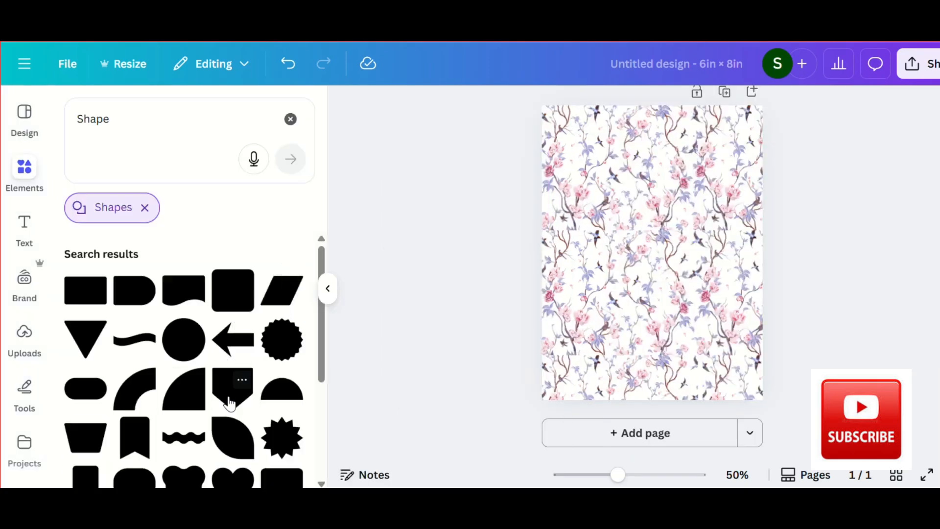
{"action": "scroll", "coordinate": [228, 404], "scroll_direction": "down", "scroll_amount": 8}
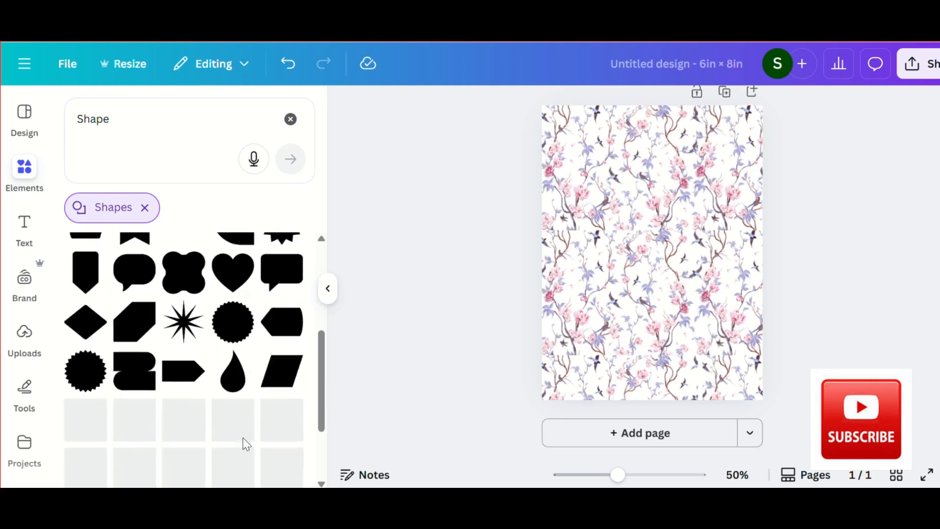
{"action": "scroll", "coordinate": [242, 438], "scroll_direction": "up", "scroll_amount": 10}
{"action": "left_click", "coordinate": [86, 292]}
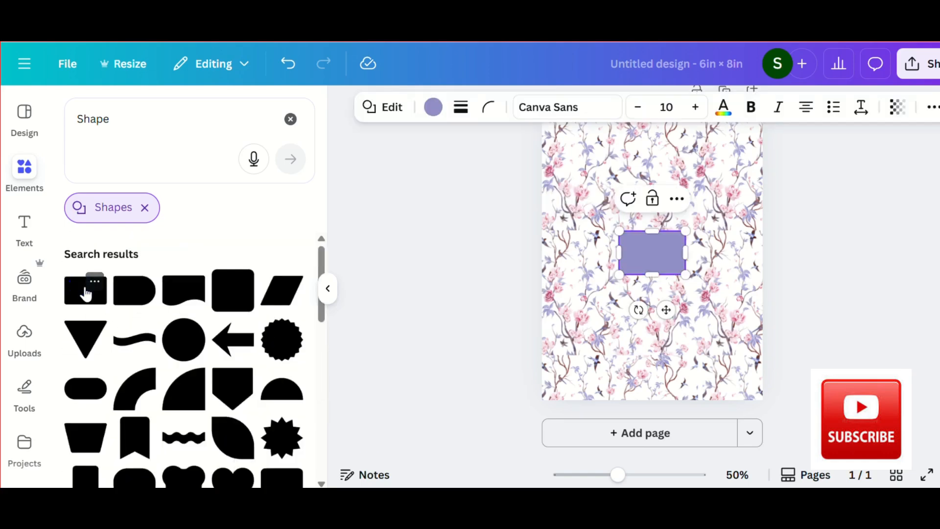
- Move the rectangle to the upper part of the page and widen it to span most of the page, centred horizontally
{"action": "left_click", "coordinate": [648, 245]}
{"action": "scroll", "coordinate": [648, 246], "scroll_direction": "down", "scroll_amount": 3}
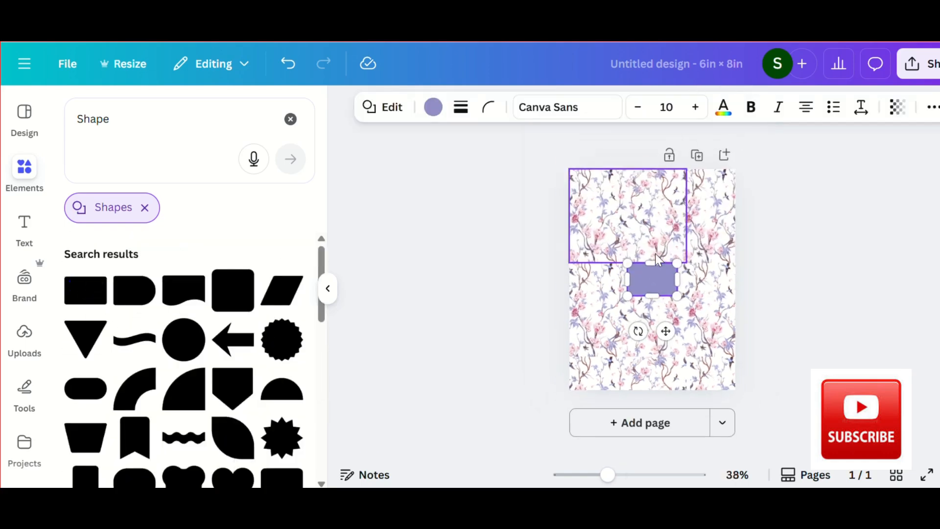
{"action": "left_click", "coordinate": [682, 297]}
{"action": "left_click", "coordinate": [804, 288]}
{"action": "left_click", "coordinate": [640, 279]}
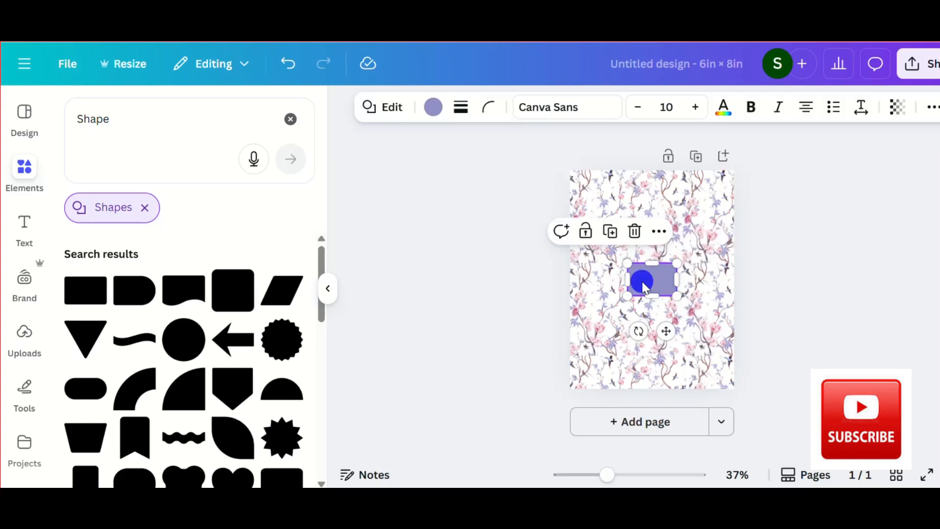
{"action": "left_click_drag", "start_coordinate": [640, 279], "coordinate": [691, 252]}
{"action": "left_click_drag", "start_coordinate": [622, 233], "coordinate": [596, 232]}
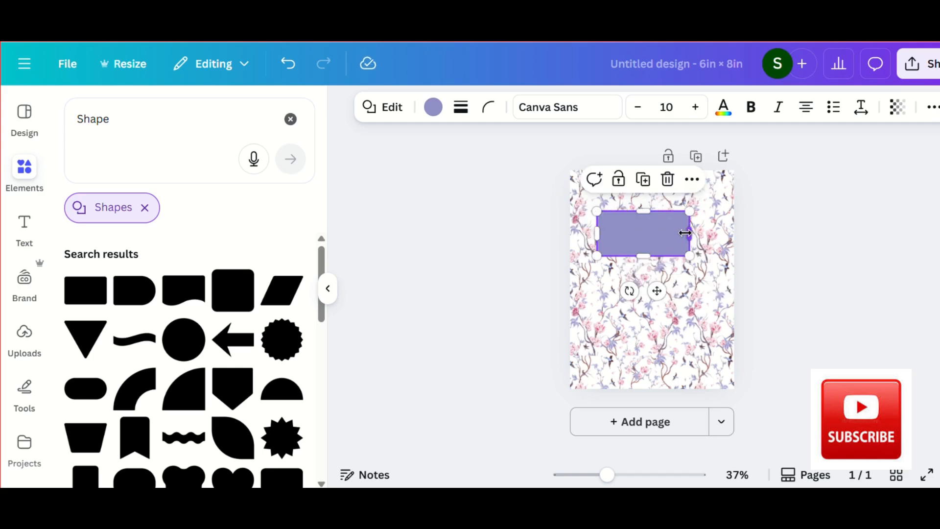
{"action": "left_click_drag", "start_coordinate": [688, 232], "coordinate": [701, 232]}
{"action": "left_click", "coordinate": [712, 266]}
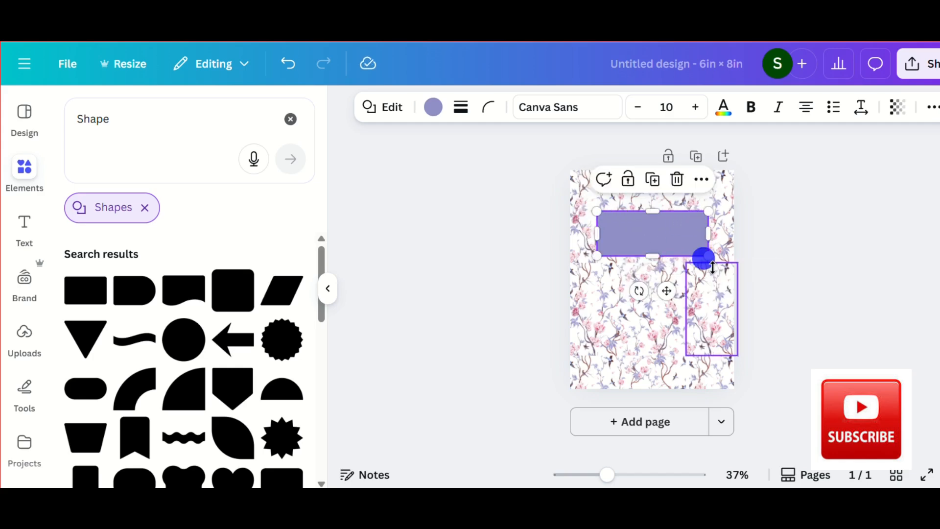
{"action": "left_click", "coordinate": [809, 275]}
{"action": "scroll", "coordinate": [813, 281], "scroll_direction": "up", "scroll_amount": 3}
- Fill the rectangle with white from the document colors
{"action": "left_click", "coordinate": [649, 208]}
{"action": "left_click", "coordinate": [429, 108]}
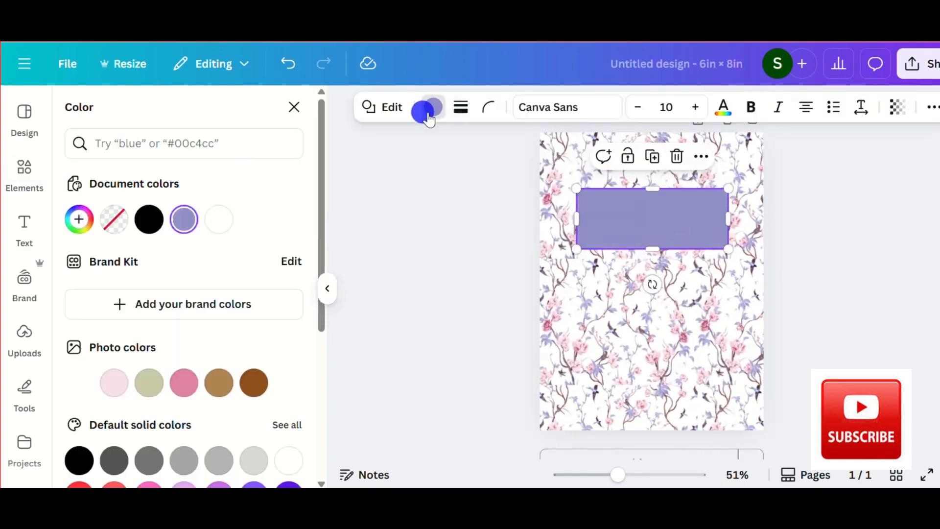
{"action": "left_click", "coordinate": [222, 221]}
- Give the white rectangle a solid outline with stroke weight 1 in the dark pink photo color
{"action": "left_click", "coordinate": [460, 107]}
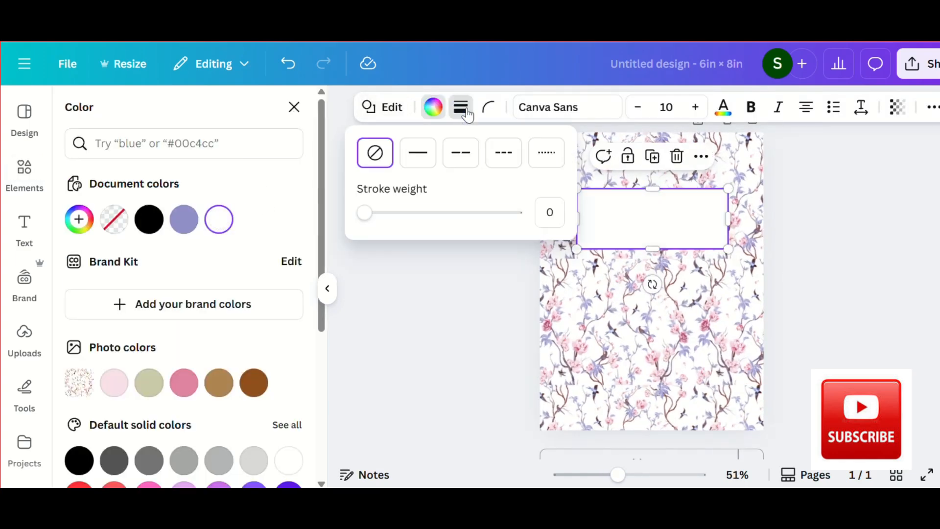
{"action": "left_click", "coordinate": [416, 155]}
{"action": "left_click_drag", "start_coordinate": [372, 214], "coordinate": [362, 213]}
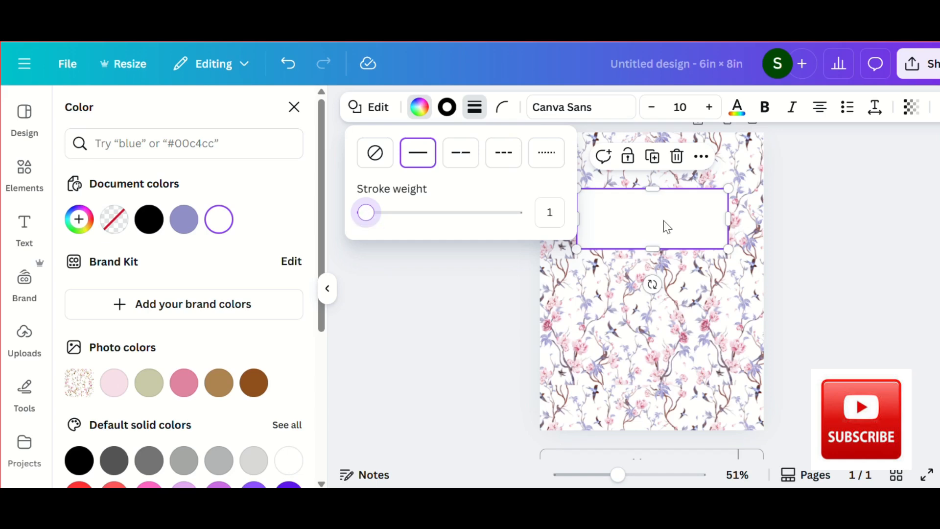
{"action": "left_click", "coordinate": [442, 107]}
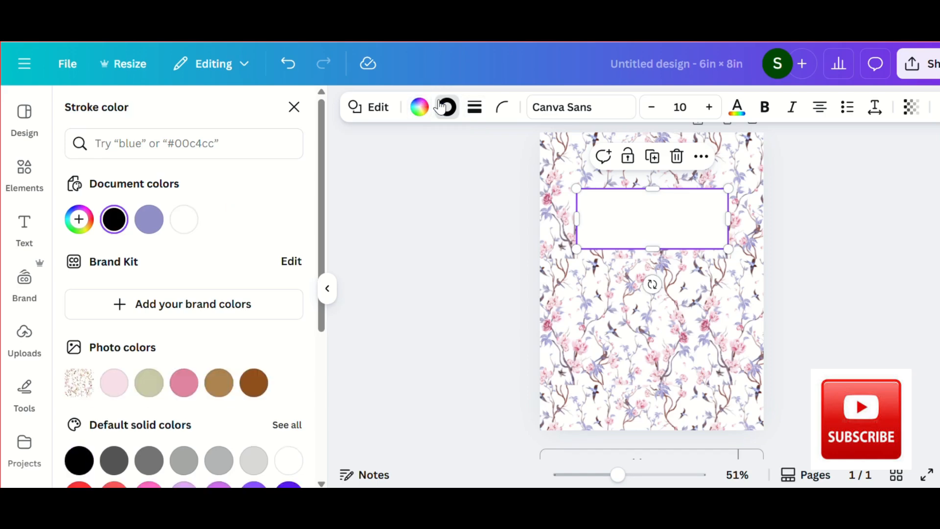
{"action": "left_click", "coordinate": [189, 380]}
{"action": "left_click", "coordinate": [436, 300]}
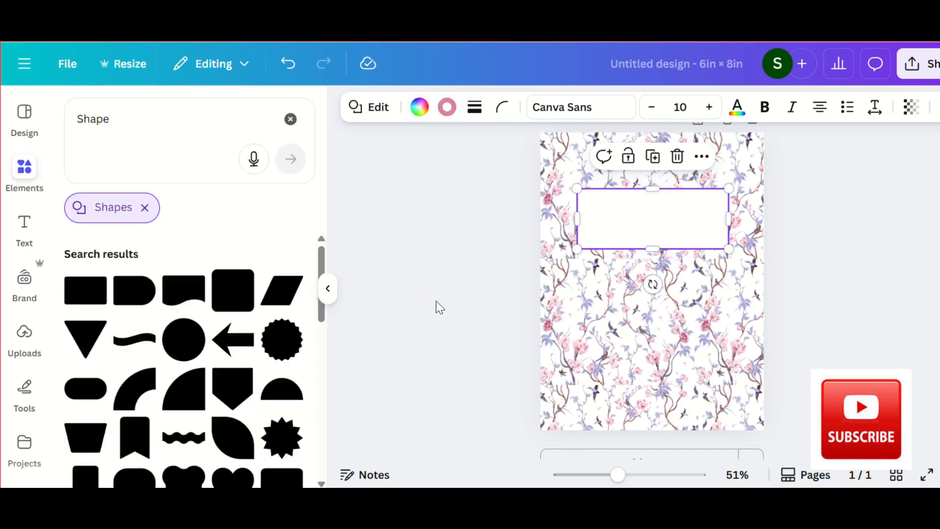
- Add a text box reading "notebook" and set it in the handwriting font Buffalo
{"action": "type", "text": "tn"}
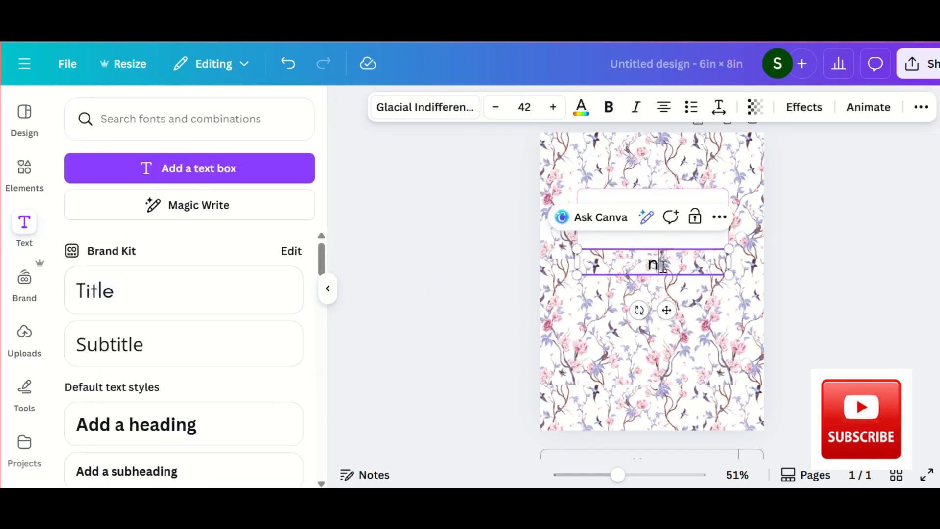
{"action": "type", "text": "otebook"}
{"action": "left_click", "coordinate": [425, 107]}
{"action": "left_click", "coordinate": [126, 177]}
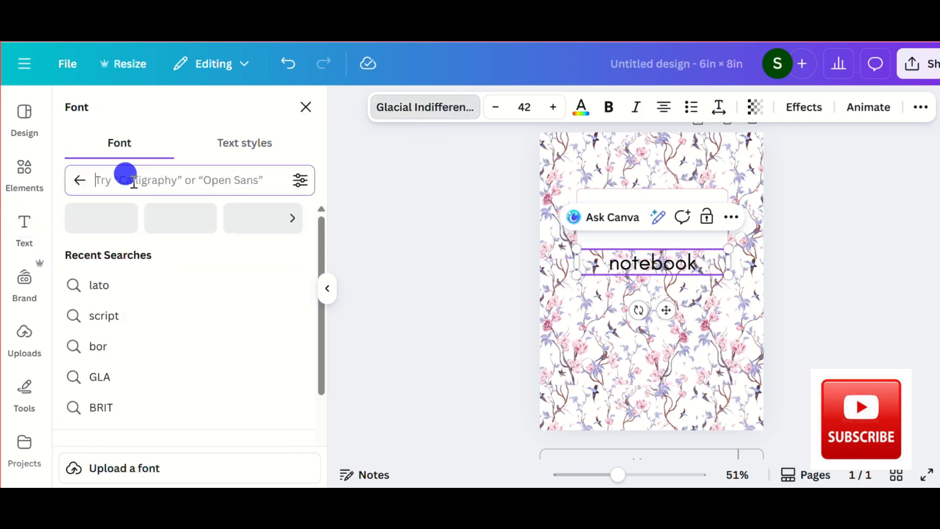
{"action": "type", "text": "farmh"}
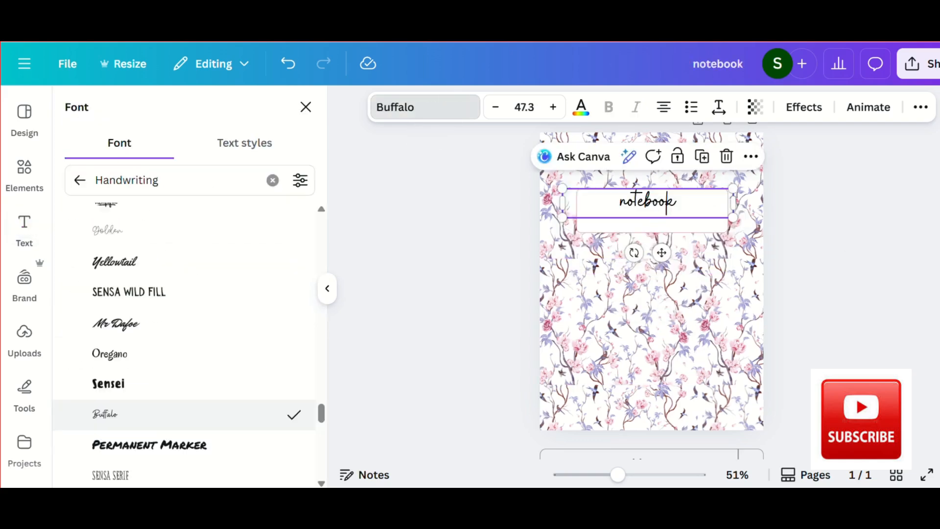
- Enlarge the "notebook" title to size 61 and centre it inside the white label
{"action": "left_click", "coordinate": [327, 289]}
{"action": "left_click_drag", "start_coordinate": [592, 187], "coordinate": [623, 195]}
{"action": "left_click", "coordinate": [730, 222]}
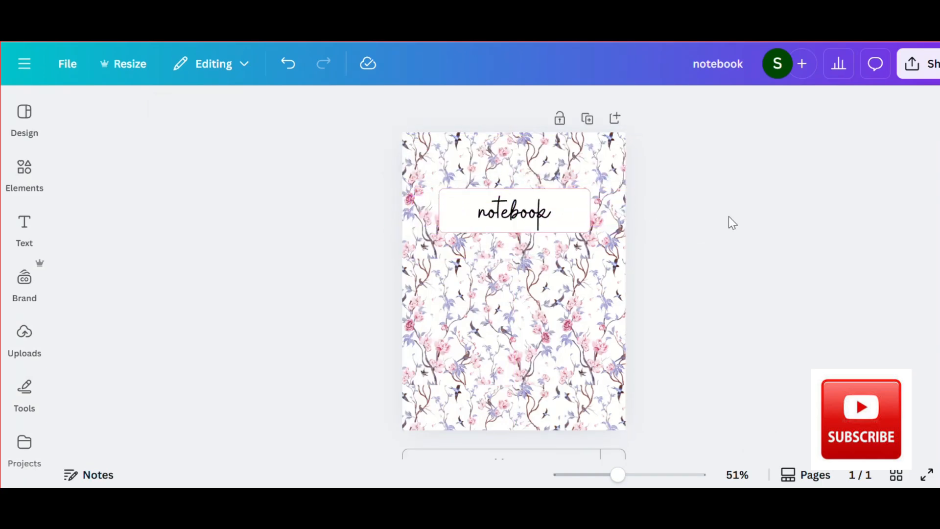
- Rename the design as "digital notebook"
{"action": "left_click", "coordinate": [556, 267]}
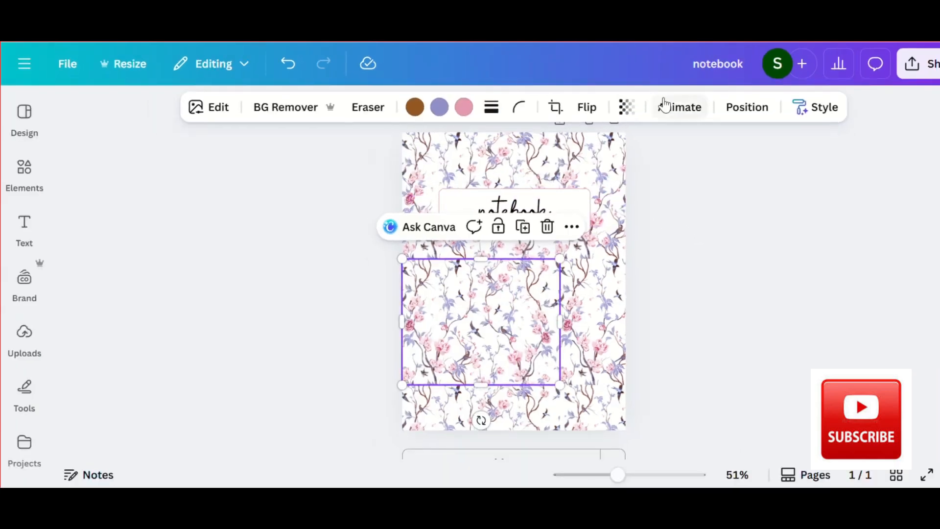
{"action": "left_click", "coordinate": [694, 64]}
{"action": "type", "text": "digi"}
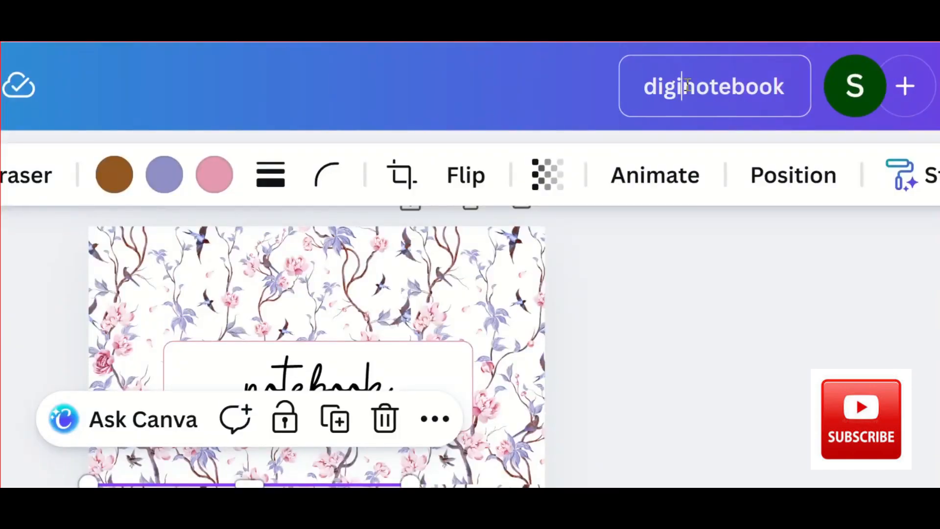
{"action": "type", "text": "tal"}
{"action": "left_click", "coordinate": [669, 296]}
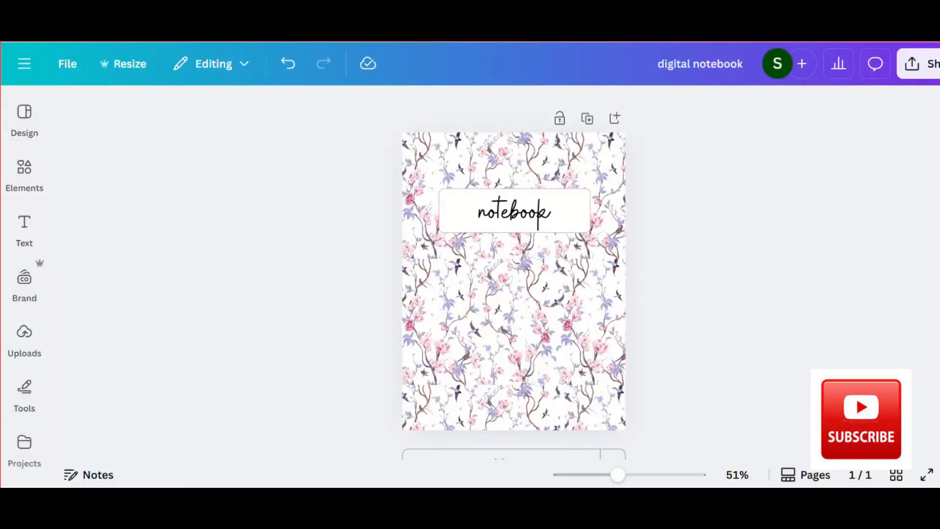
{"action": "left_click", "coordinate": [428, 133]}
{"action": "left_click", "coordinate": [489, 357]}
{"action": "left_click", "coordinate": [600, 312]}
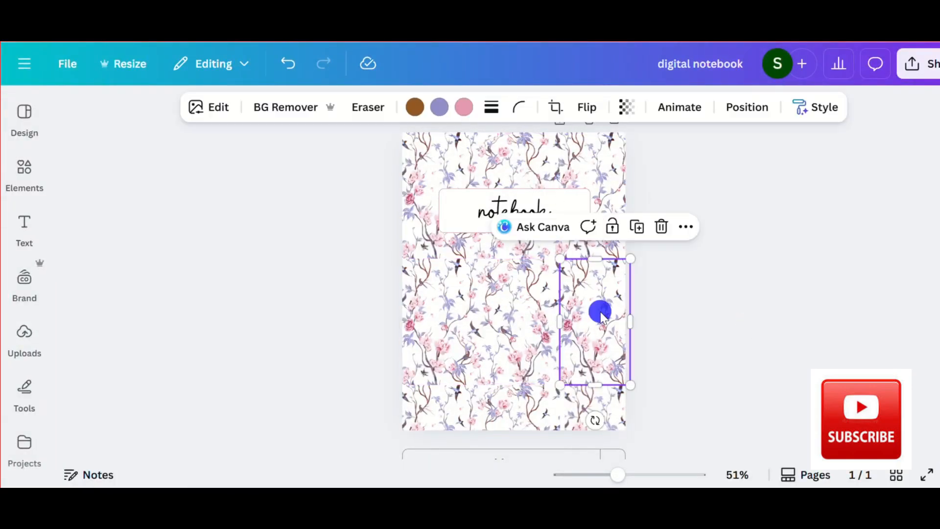
{"action": "left_click", "coordinate": [504, 353]}
- Add a blank second page below the floral cover
{"action": "scroll", "coordinate": [501, 353], "scroll_direction": "down", "scroll_amount": 1}
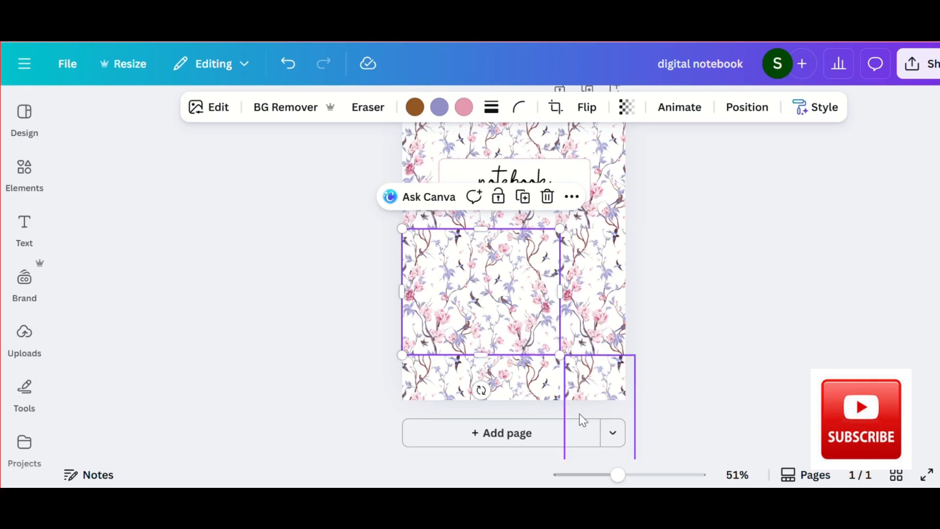
{"action": "left_click", "coordinate": [532, 438]}
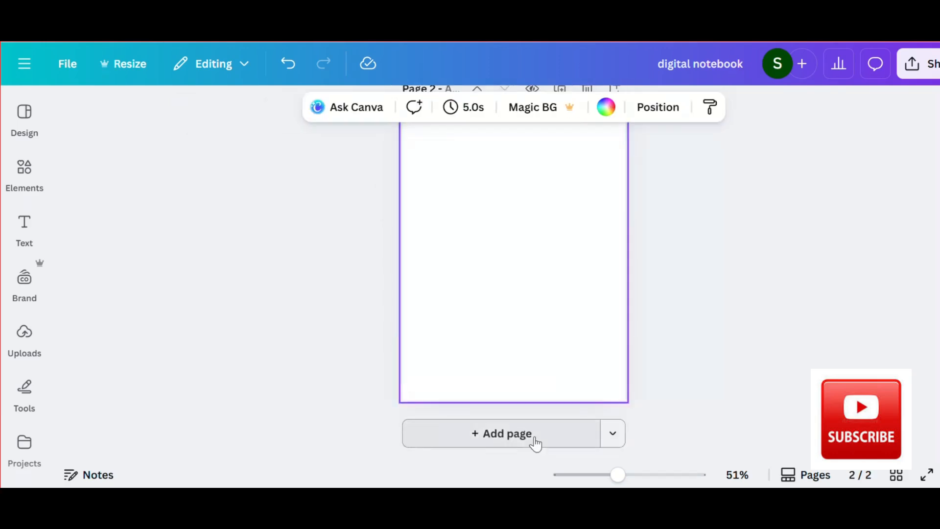
{"action": "scroll", "coordinate": [570, 334], "scroll_direction": "up", "scroll_amount": 8}
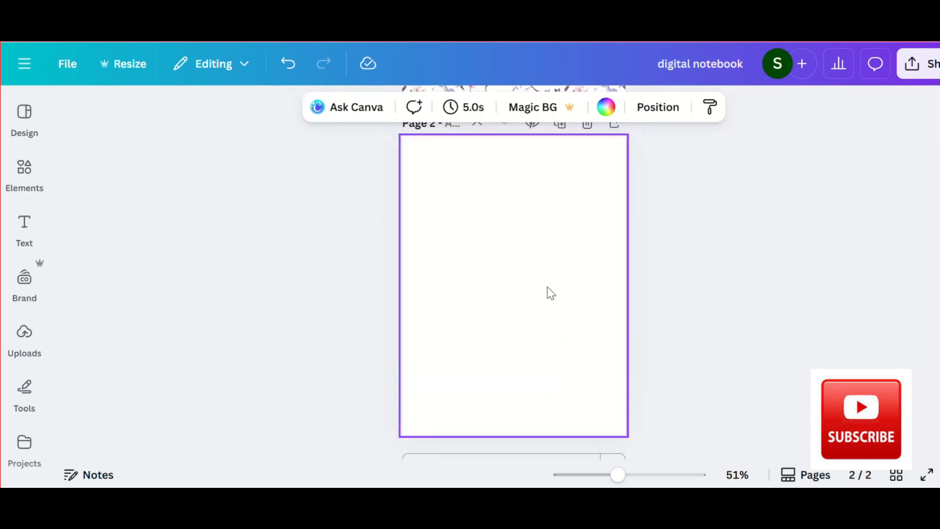
- Copy the cover's "notebook" title onto page 2
{"action": "left_click", "coordinate": [523, 229]}
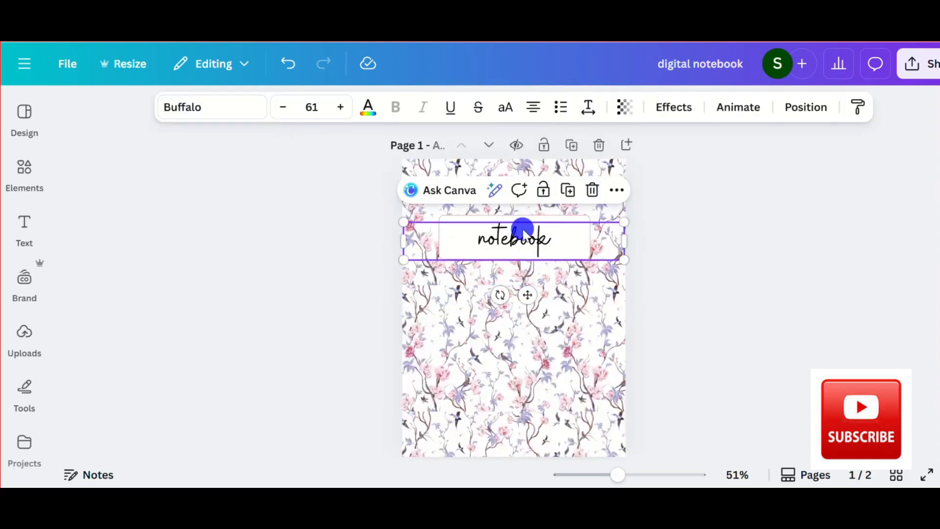
{"action": "scroll", "coordinate": [526, 236], "scroll_direction": "down", "scroll_amount": 1}
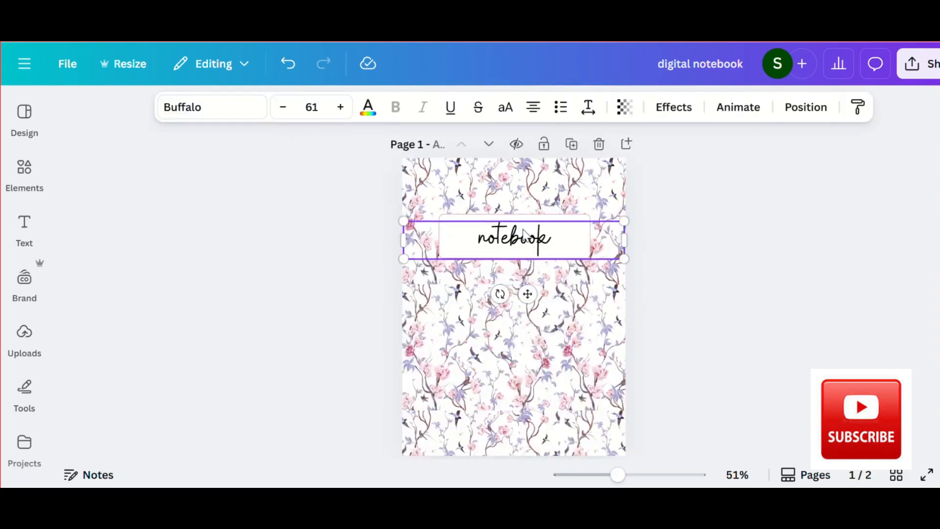
{"action": "scroll", "coordinate": [523, 230], "scroll_direction": "down", "scroll_amount": 7}
{"action": "scroll", "coordinate": [521, 236], "scroll_direction": "up", "scroll_amount": 2}
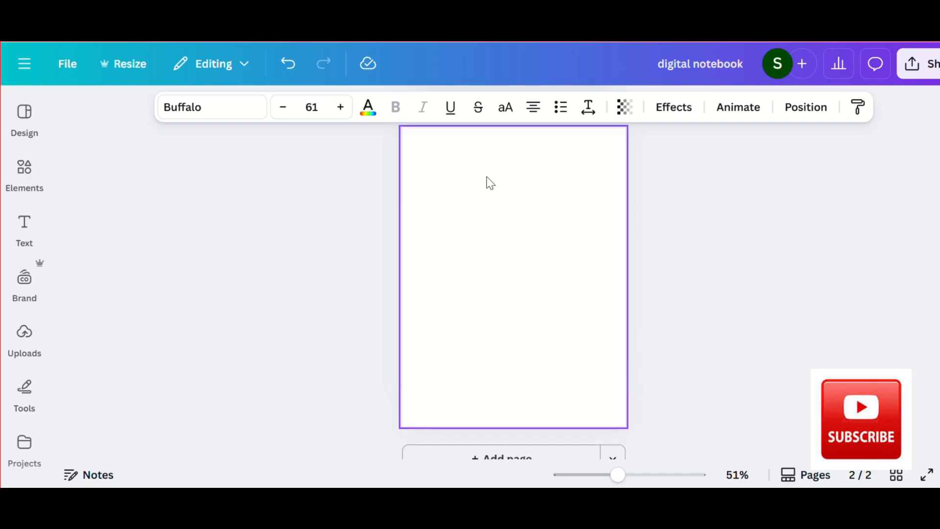
{"action": "left_click", "coordinate": [465, 220]}
{"action": "type", "text": "notebook"}
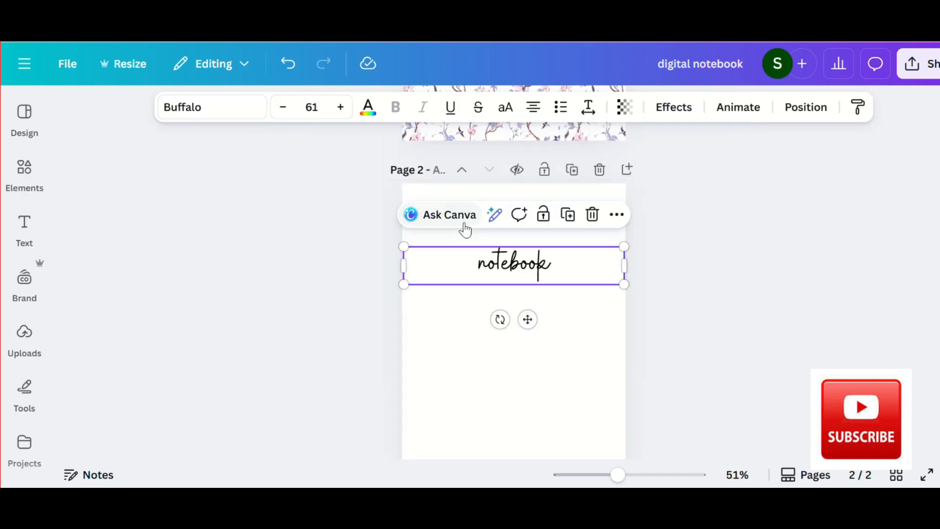
- Change the copied title on page 2 to "notes" and move it to the page's upper-left corner
{"action": "double_click", "coordinate": [504, 267]}
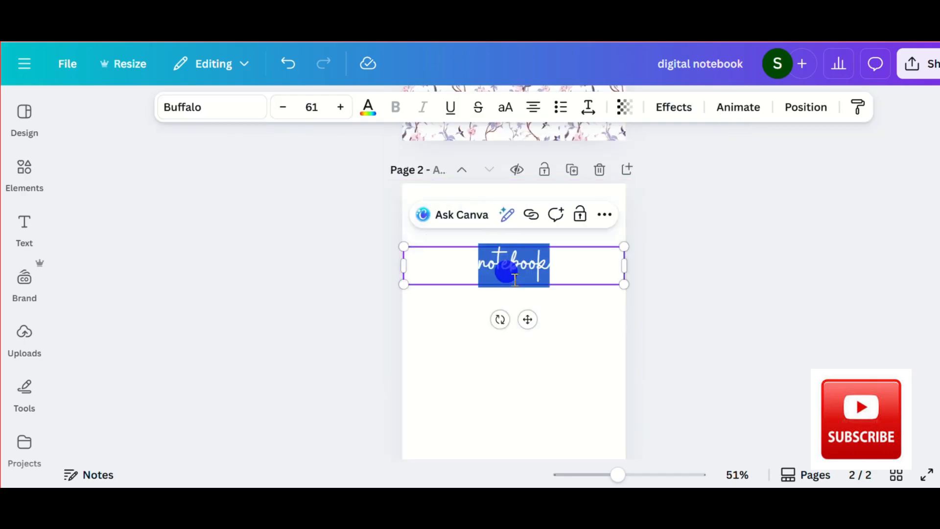
{"action": "type", "text": "not"}
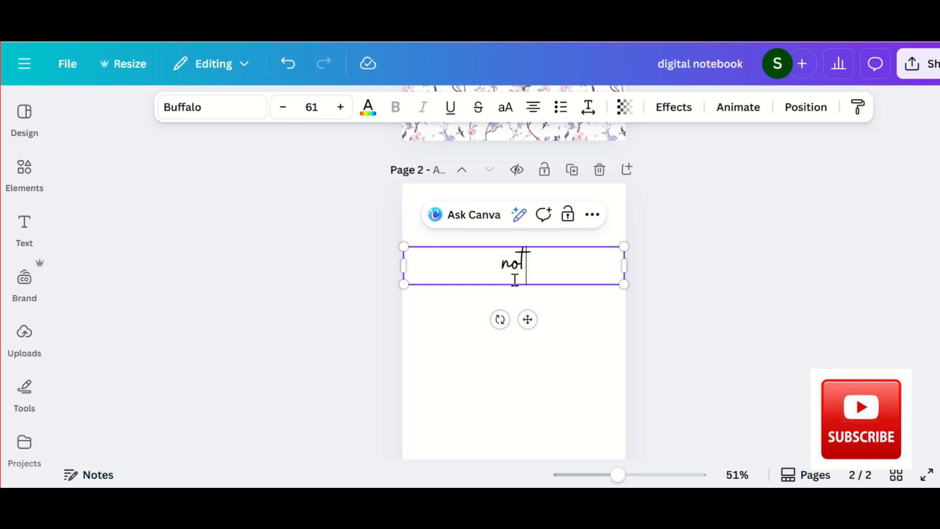
{"action": "type", "text": "es"}
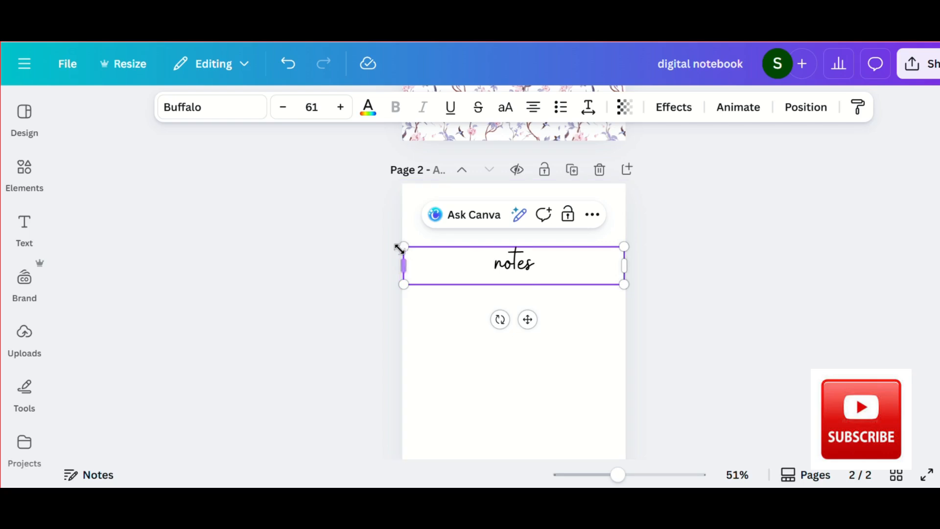
{"action": "left_click_drag", "start_coordinate": [519, 271], "coordinate": [440, 221]}
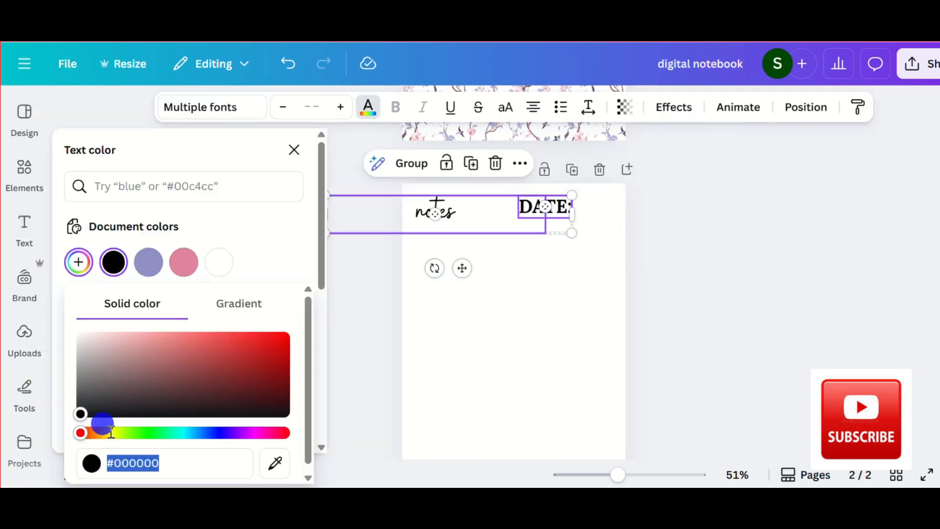
- Restyle the "DATE:" label beside the "notes" heading as smaller, non-bold serif text
{"action": "left_click", "coordinate": [489, 300]}
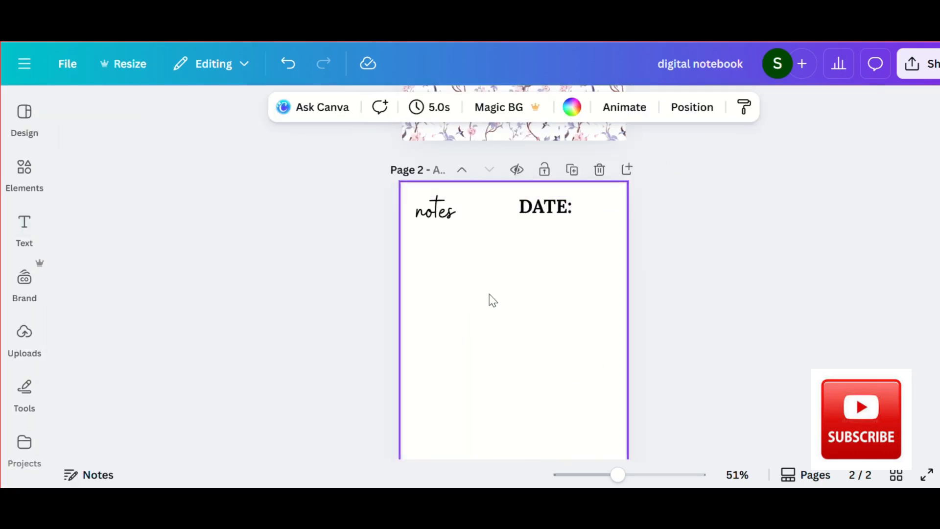
{"action": "left_click", "coordinate": [560, 198]}
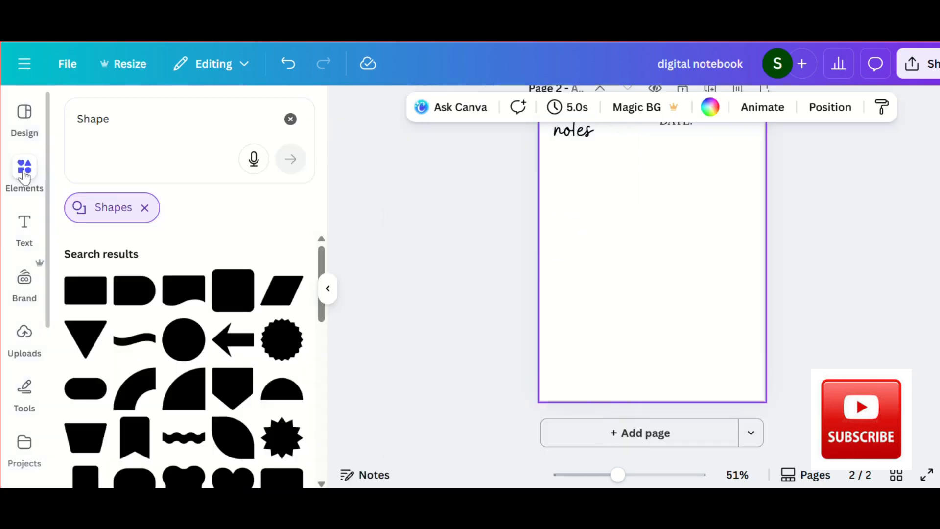
- Search the elements for "line", add a plain thin line, and place it directly beneath the "DATE:" label
{"action": "type", "text": "li"}
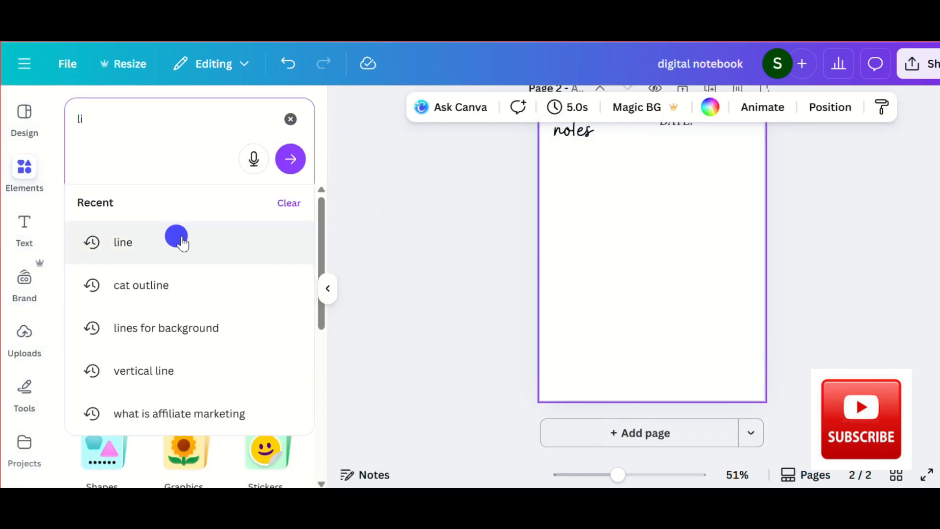
{"action": "left_click", "coordinate": [176, 238]}
{"action": "left_click", "coordinate": [501, 107]}
{"action": "left_click", "coordinate": [664, 275]}
{"action": "scroll", "coordinate": [664, 275], "scroll_direction": "up", "scroll_amount": 3}
{"action": "left_click", "coordinate": [658, 232]}
{"action": "left_click_drag", "start_coordinate": [662, 269], "coordinate": [716, 204]}
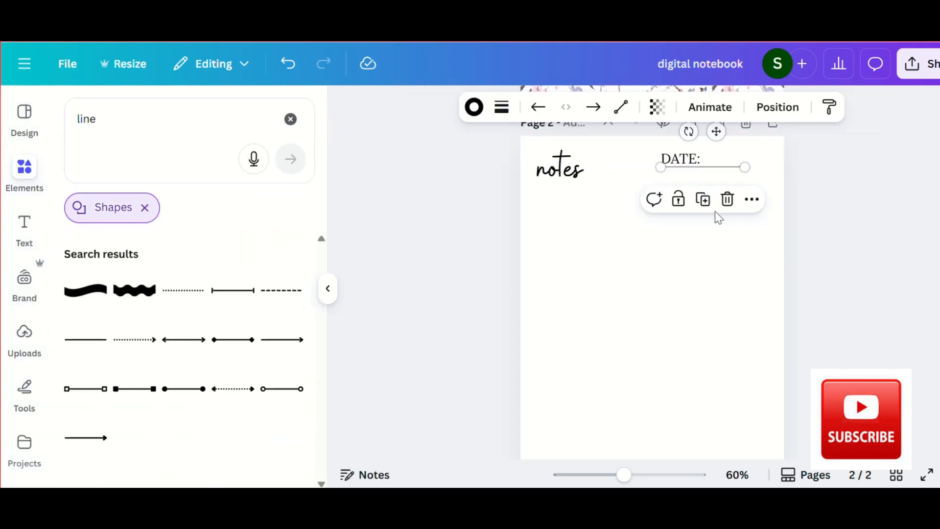
- Lengthen the line under the "DATE:" label and add a new line beneath the "notes" heading
{"action": "left_click_drag", "start_coordinate": [744, 166], "coordinate": [766, 166]}
{"action": "left_click", "coordinate": [594, 327]}
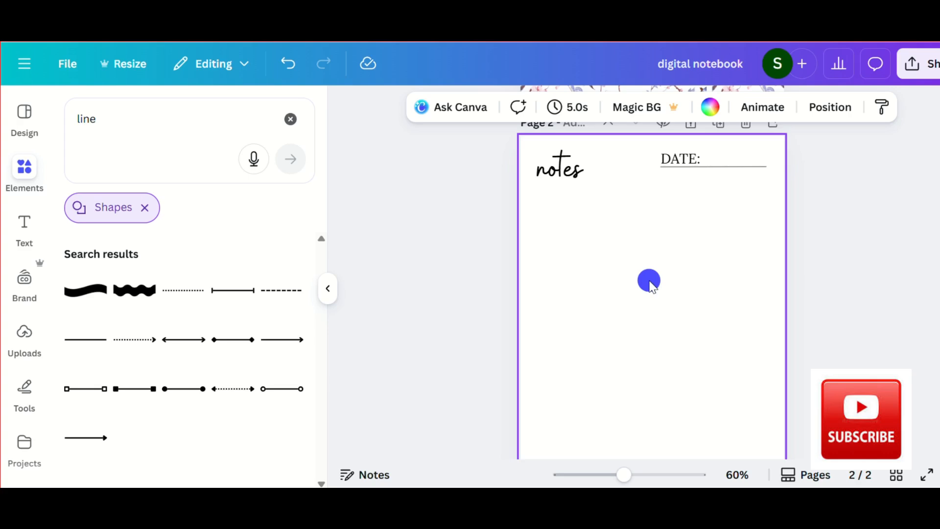
{"action": "key", "text": "l"}
{"action": "left_click_drag", "start_coordinate": [662, 349], "coordinate": [646, 341]}
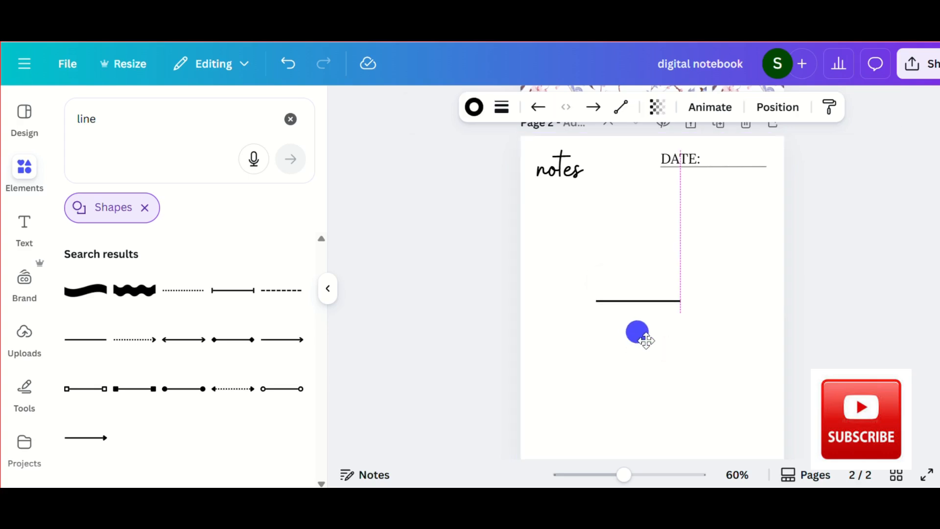
{"action": "left_click_drag", "start_coordinate": [600, 272], "coordinate": [583, 256]}
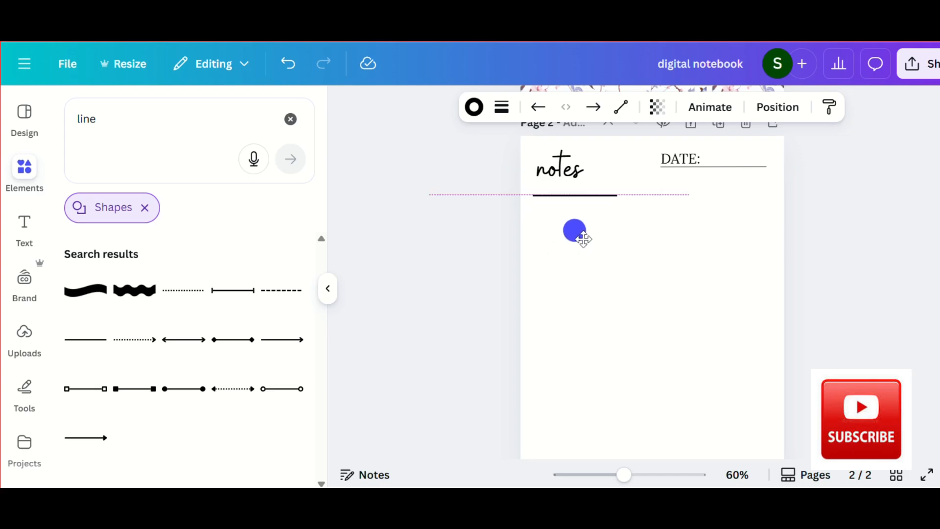
- Thin the new line beneath "notes" and stretch it across the page between the side margins
{"action": "left_click", "coordinate": [499, 108]}
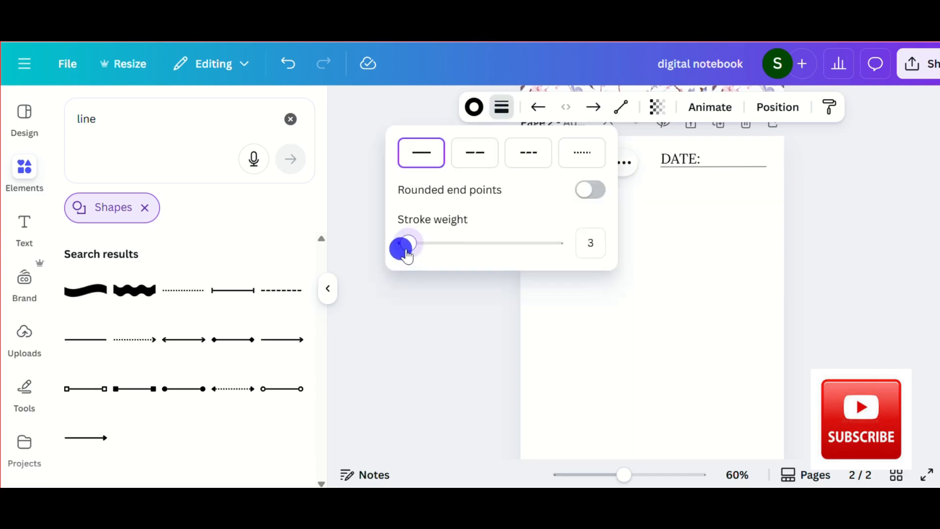
{"action": "left_click", "coordinate": [590, 291]}
{"action": "left_click", "coordinate": [613, 196]}
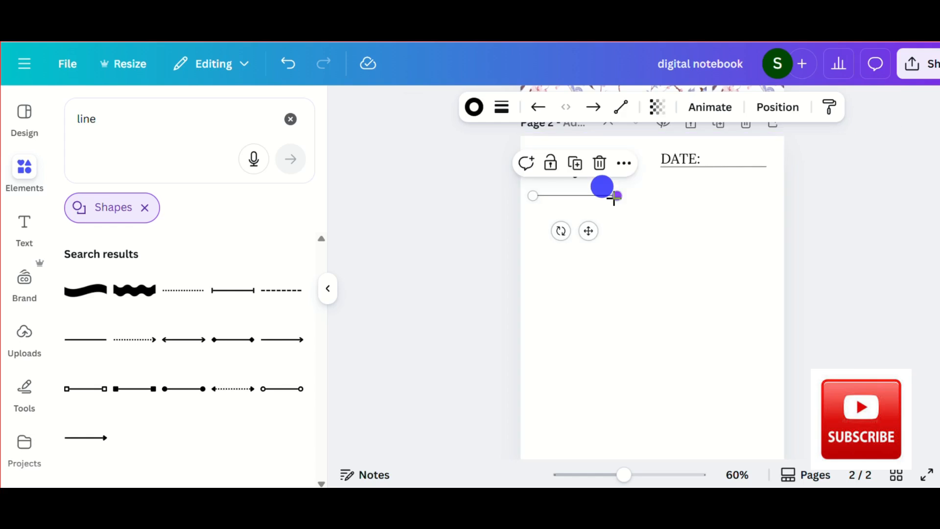
{"action": "left_click_drag", "start_coordinate": [620, 197], "coordinate": [690, 200]}
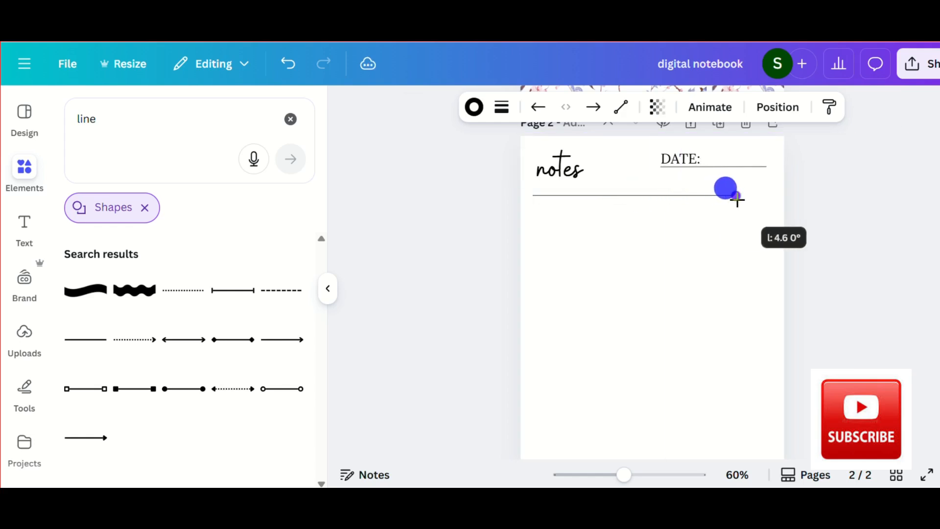
{"action": "left_click_drag", "start_coordinate": [759, 197], "coordinate": [758, 197]}
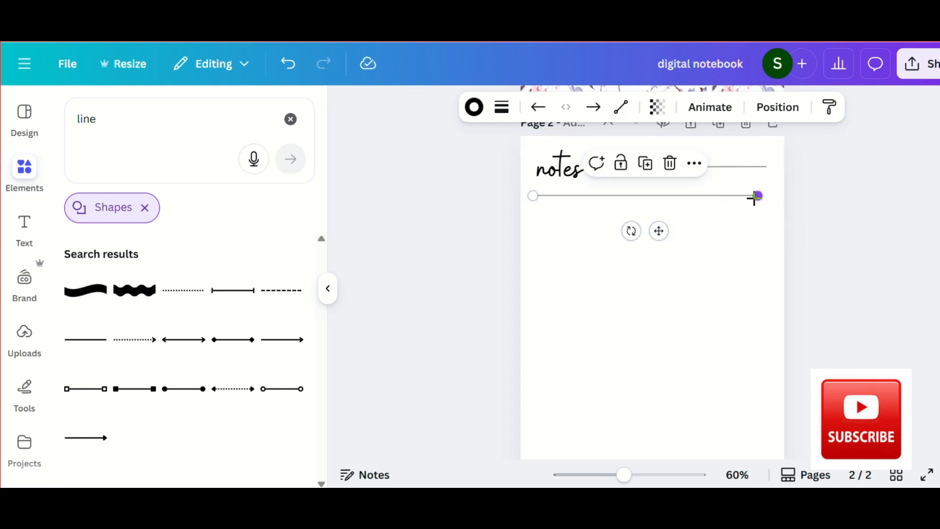
{"action": "left_click_drag", "start_coordinate": [530, 198], "coordinate": [544, 198]}
{"action": "left_click", "coordinate": [620, 290]}
{"action": "left_click", "coordinate": [649, 198]}
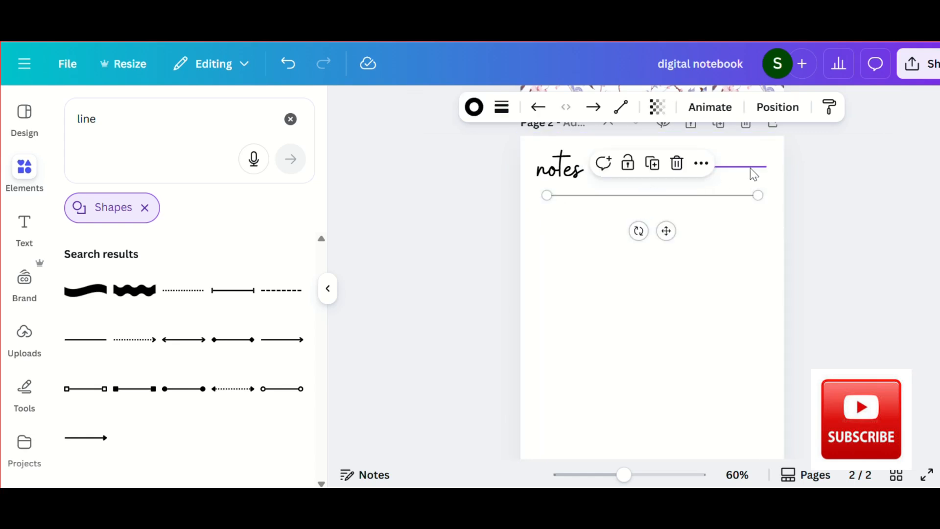
- Shorten the line under "DATE:" so its right end aligns with the writing line below
{"action": "left_click", "coordinate": [754, 168]}
{"action": "left_click_drag", "start_coordinate": [766, 167], "coordinate": [757, 168]}
{"action": "left_click", "coordinate": [695, 255]}
- Duplicate the writing line to make four stacked lines and tighten the spacing between them
{"action": "left_click", "coordinate": [666, 196]}
{"action": "left_click", "coordinate": [652, 163]}
{"action": "left_click_drag", "start_coordinate": [673, 238], "coordinate": [671, 252]}
{"action": "left_click", "coordinate": [653, 185]}
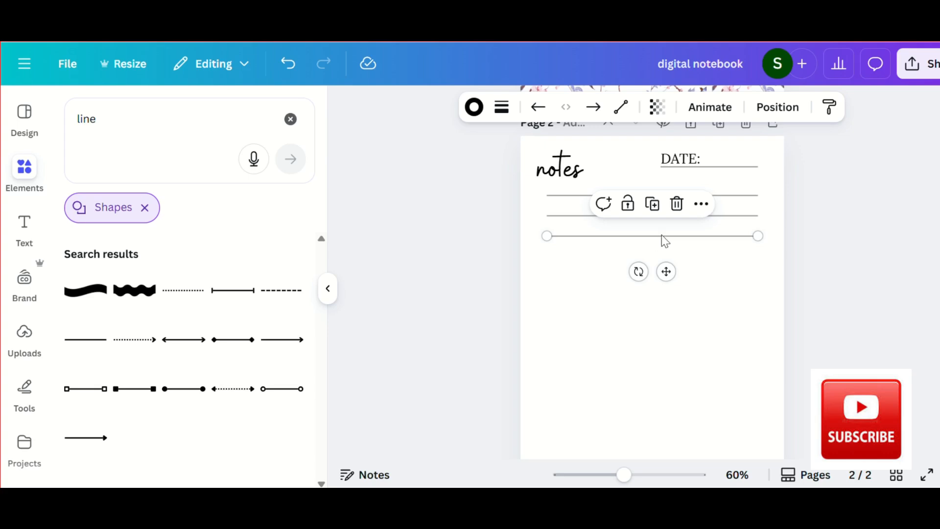
{"action": "left_click", "coordinate": [695, 285]}
{"action": "left_click", "coordinate": [692, 235]}
{"action": "left_click", "coordinate": [654, 204]}
{"action": "left_click_drag", "start_coordinate": [674, 278], "coordinate": [664, 229]}
{"action": "left_click_drag", "start_coordinate": [669, 215], "coordinate": [668, 228]}
{"action": "left_click", "coordinate": [650, 261]}
{"action": "left_click_drag", "start_coordinate": [662, 289], "coordinate": [653, 264]}
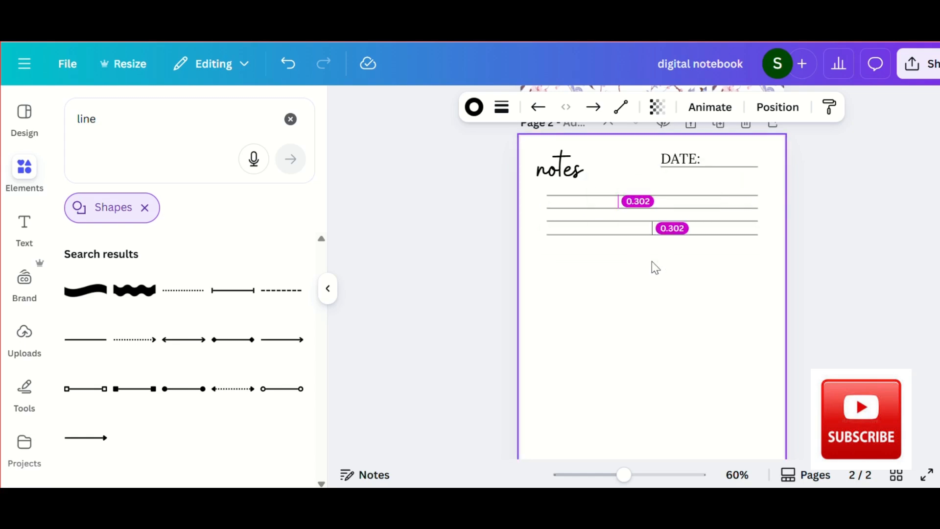
- Keep duplicating the writing line at even spacing until ruled lines fill page 2 down to the bottom margin
{"action": "left_click", "coordinate": [769, 268]}
{"action": "left_click", "coordinate": [726, 209]}
{"action": "left_click", "coordinate": [653, 204]}
{"action": "left_click_drag", "start_coordinate": [664, 295], "coordinate": [657, 271]}
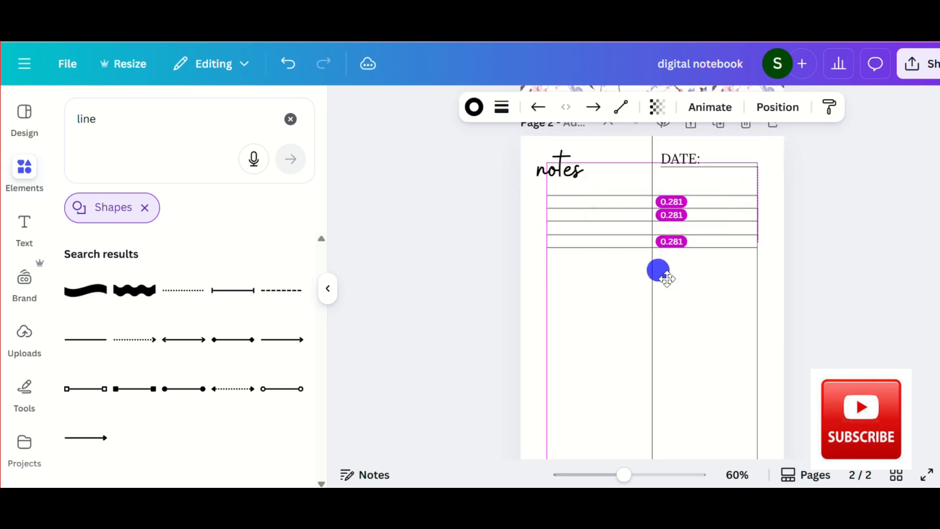
{"action": "left_click", "coordinate": [653, 216]}
{"action": "left_click", "coordinate": [653, 228]}
{"action": "left_click", "coordinate": [653, 239]}
{"action": "left_click", "coordinate": [654, 253]}
{"action": "left_click", "coordinate": [654, 267]}
{"action": "left_click", "coordinate": [655, 279]}
{"action": "left_click", "coordinate": [656, 295]}
{"action": "left_click", "coordinate": [655, 307]}
{"action": "left_click", "coordinate": [655, 320]}
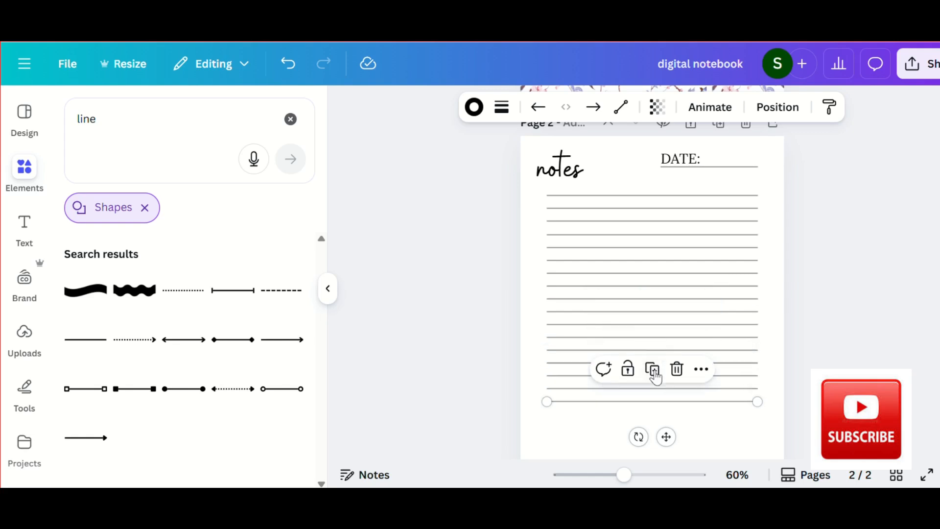
{"action": "left_click", "coordinate": [655, 373]}
{"action": "scroll", "coordinate": [656, 325], "scroll_direction": "down", "scroll_amount": 2}
{"action": "left_click", "coordinate": [655, 334]}
{"action": "left_click", "coordinate": [381, 318]}
- Examine the spacing and extent of the ruled lines on the notes page
{"action": "scroll", "coordinate": [381, 317], "scroll_direction": "up", "scroll_amount": 1}
{"action": "left_click", "coordinate": [678, 160]}
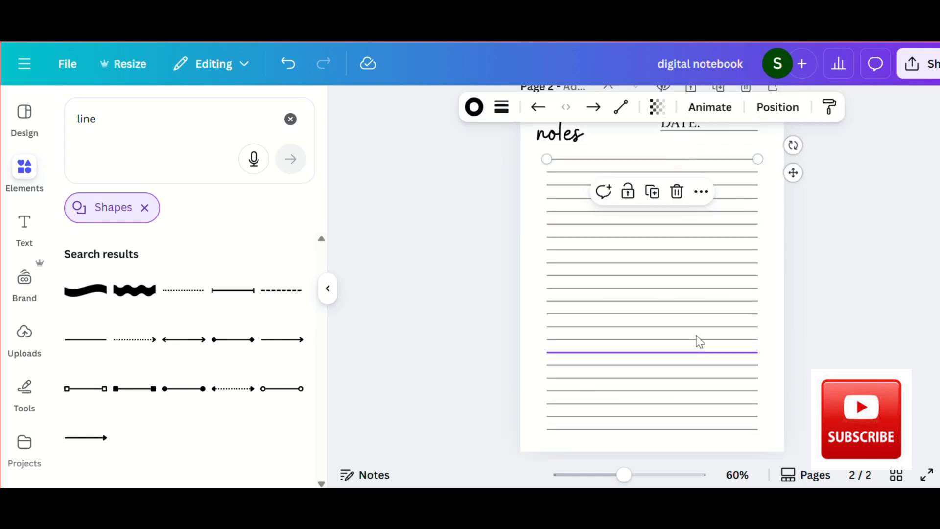
{"action": "scroll", "coordinate": [697, 340], "scroll_direction": "up", "scroll_amount": 1}
{"action": "left_click", "coordinate": [846, 185]}
{"action": "left_click", "coordinate": [711, 218]}
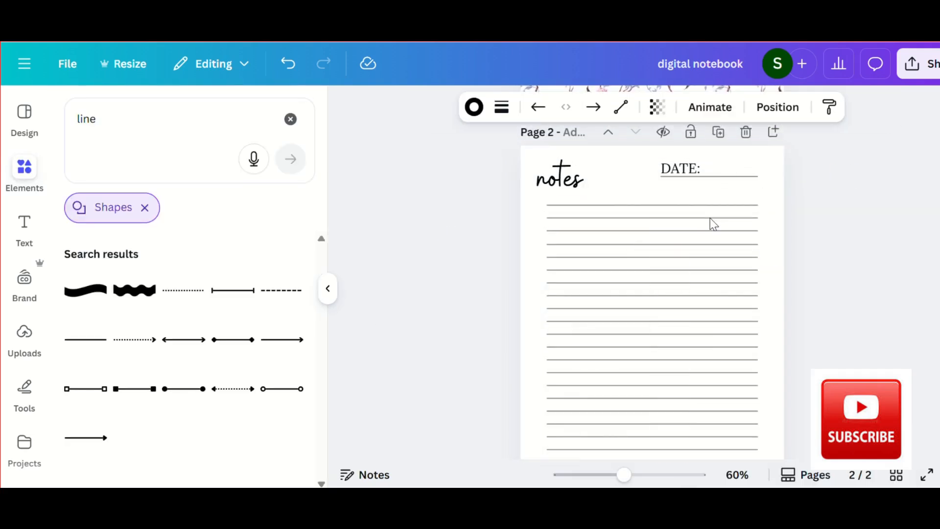
{"action": "left_click_drag", "start_coordinate": [711, 218], "coordinate": [711, 216]}
{"action": "scroll", "coordinate": [705, 289], "scroll_direction": "up", "scroll_amount": 3}
{"action": "scroll", "coordinate": [705, 289], "scroll_direction": "down", "scroll_amount": 3}
{"action": "left_click", "coordinate": [534, 264]}
- Search the elements for "vintage flower" and show all matching graphics
{"action": "left_click", "coordinate": [290, 119]}
{"action": "key", "text": "t"}
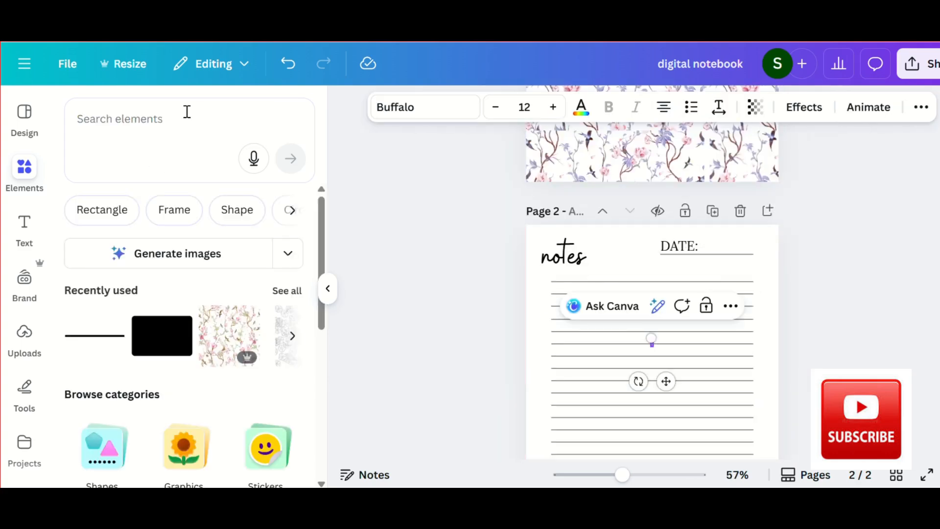
{"action": "left_click", "coordinate": [203, 124]}
{"action": "type", "text": "vintage flower"}
{"action": "key", "text": "Return"}
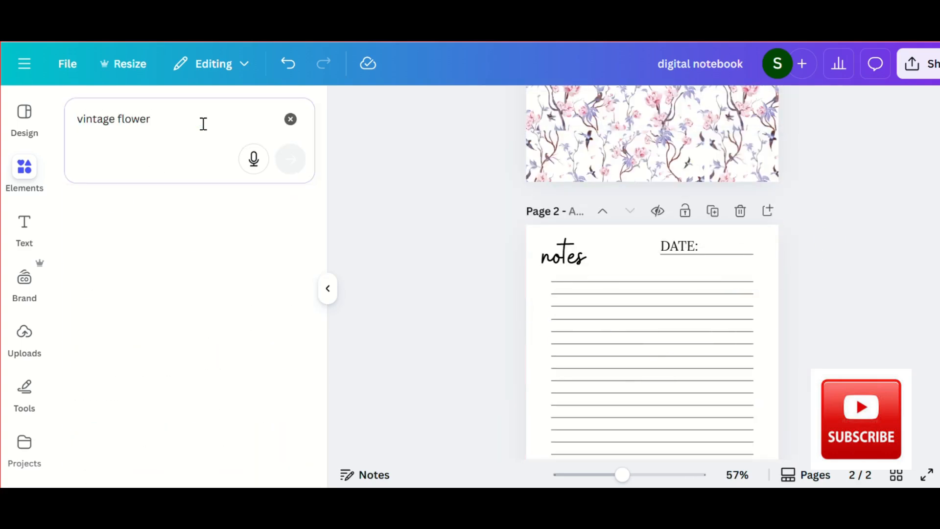
{"action": "left_click", "coordinate": [287, 270]}
- Shift the "DATE:" label and its line slightly to the left and reduce the label's font size
{"action": "left_click_drag", "start_coordinate": [765, 264], "coordinate": [692, 241]}
{"action": "left_click_drag", "start_coordinate": [706, 245], "coordinate": [673, 246]}
{"action": "left_click", "coordinate": [528, 107]}
{"action": "left_click", "coordinate": [528, 107]}
{"action": "left_click", "coordinate": [528, 107]}
{"action": "left_click", "coordinate": [813, 235]}
- Extend the line under "DATE:" so its right end meets the ruled lines' right edge
{"action": "left_click", "coordinate": [671, 250]}
{"action": "left_click", "coordinate": [726, 258]}
{"action": "left_click_drag", "start_coordinate": [742, 257], "coordinate": [753, 257]}
{"action": "left_click", "coordinate": [827, 266]}
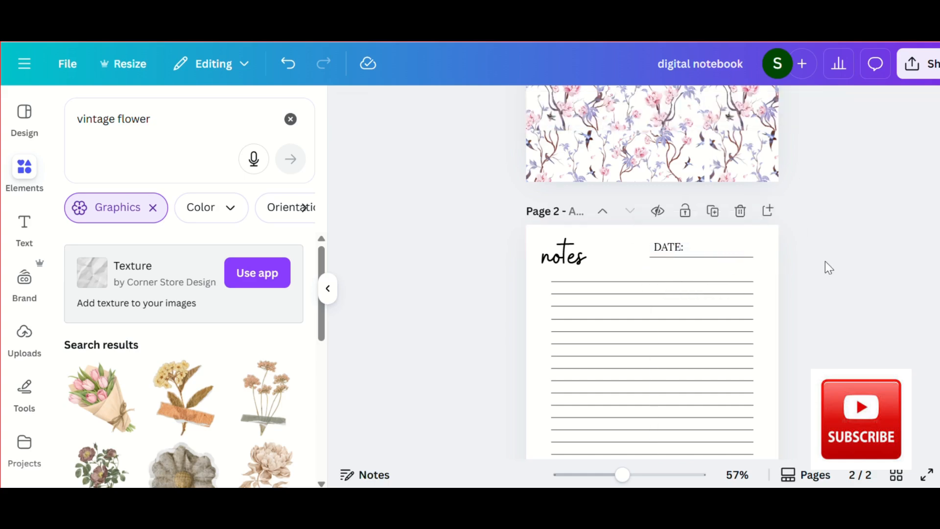
- Find the red flower stem among the vintage flower graphics and add it to page 2
{"action": "scroll", "coordinate": [827, 266], "scroll_direction": "up", "scroll_amount": 3}
{"action": "scroll", "coordinate": [212, 376], "scroll_direction": "down", "scroll_amount": 4}
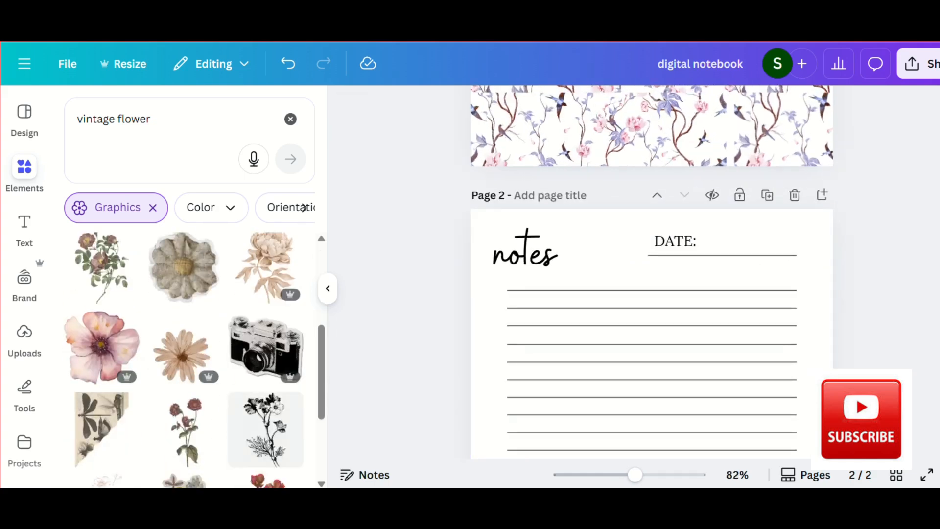
{"action": "scroll", "coordinate": [212, 376], "scroll_direction": "down", "scroll_amount": 4}
{"action": "left_click", "coordinate": [265, 300]}
{"action": "scroll", "coordinate": [652, 284], "scroll_direction": "down", "scroll_amount": 3}
{"action": "left_click_drag", "start_coordinate": [576, 429], "coordinate": [665, 259]}
- Shrink and tilt the red flower stem and place it at the notes page's upper-right corner
{"action": "scroll", "coordinate": [685, 265], "scroll_direction": "up", "scroll_amount": 1}
{"action": "left_click_drag", "start_coordinate": [700, 244], "coordinate": [736, 220]}
{"action": "left_click_drag", "start_coordinate": [701, 289], "coordinate": [721, 254]}
{"action": "left_click_drag", "start_coordinate": [801, 198], "coordinate": [781, 159]}
{"action": "left_click_drag", "start_coordinate": [743, 210], "coordinate": [774, 208]}
{"action": "left_click_drag", "start_coordinate": [782, 256], "coordinate": [779, 233]}
- Recolor the flower graphic with document colors, changing its red to pink and its brown to lavender
{"action": "left_click", "coordinate": [606, 108]}
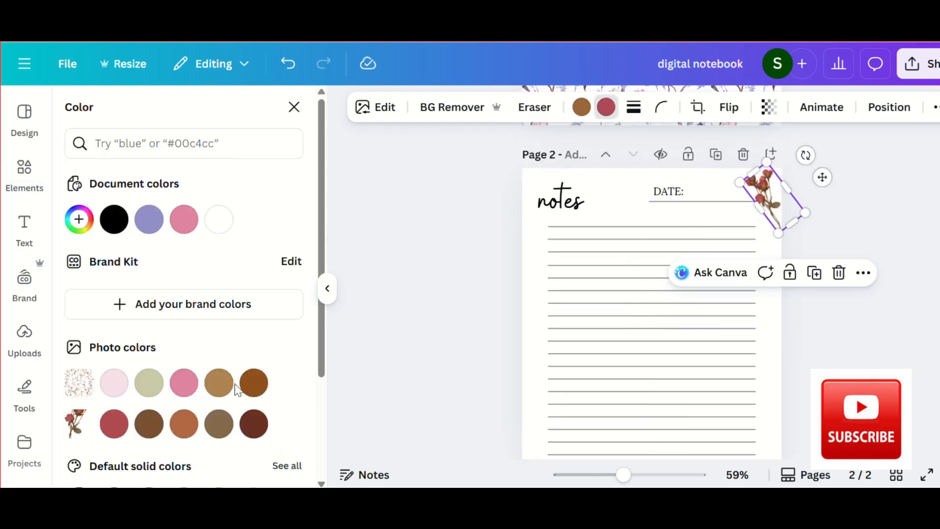
{"action": "left_click", "coordinate": [184, 219]}
{"action": "scroll", "coordinate": [531, 300], "scroll_direction": "up", "scroll_amount": 2}
{"action": "scroll", "coordinate": [531, 300], "scroll_direction": "down", "scroll_amount": 2}
{"action": "left_click", "coordinate": [294, 108]}
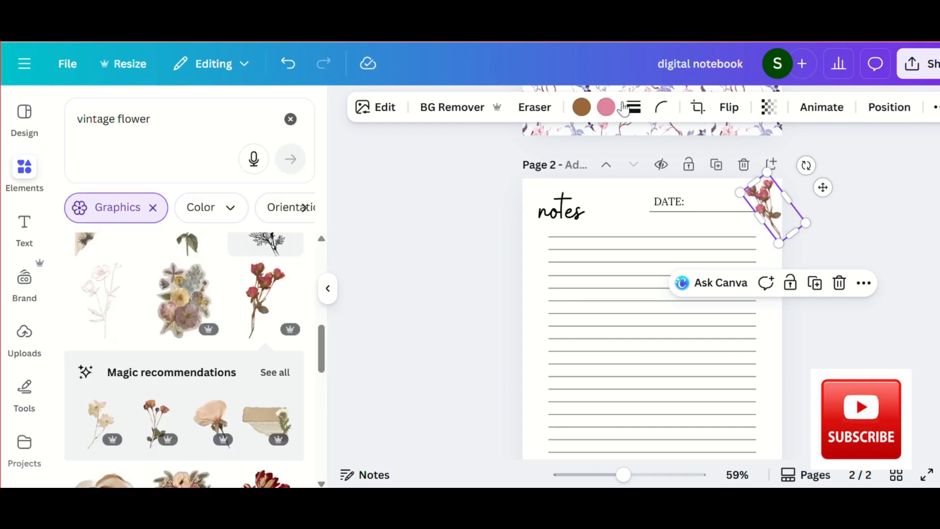
{"action": "left_click", "coordinate": [582, 107]}
{"action": "left_click", "coordinate": [150, 219]}
{"action": "left_click", "coordinate": [856, 222]}
- Adjust the flower's size and position so it fits inside the page corner beside the date line
{"action": "left_click_drag", "start_coordinate": [760, 195], "coordinate": [765, 192]}
{"action": "left_click_drag", "start_coordinate": [744, 189], "coordinate": [766, 197]}
{"action": "left_click", "coordinate": [851, 224]}
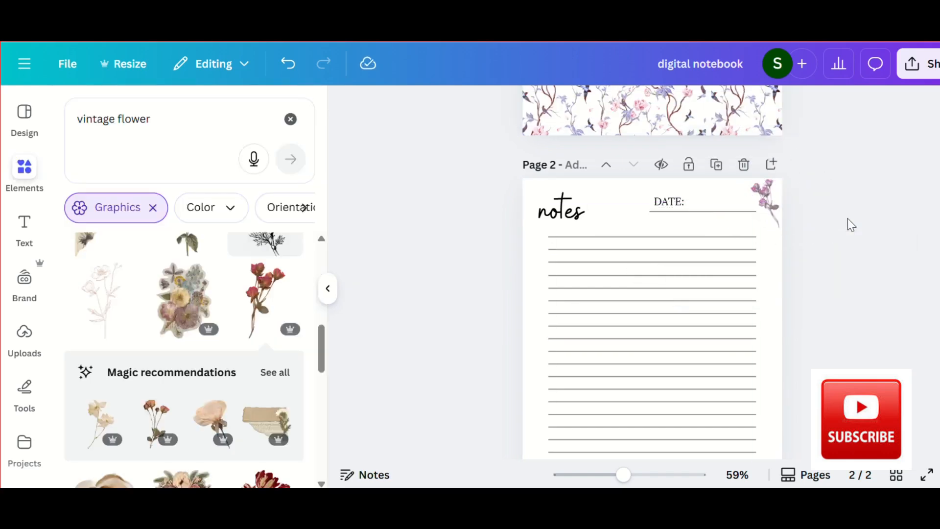
{"action": "left_click", "coordinate": [776, 206]}
{"action": "left_click", "coordinate": [877, 198]}
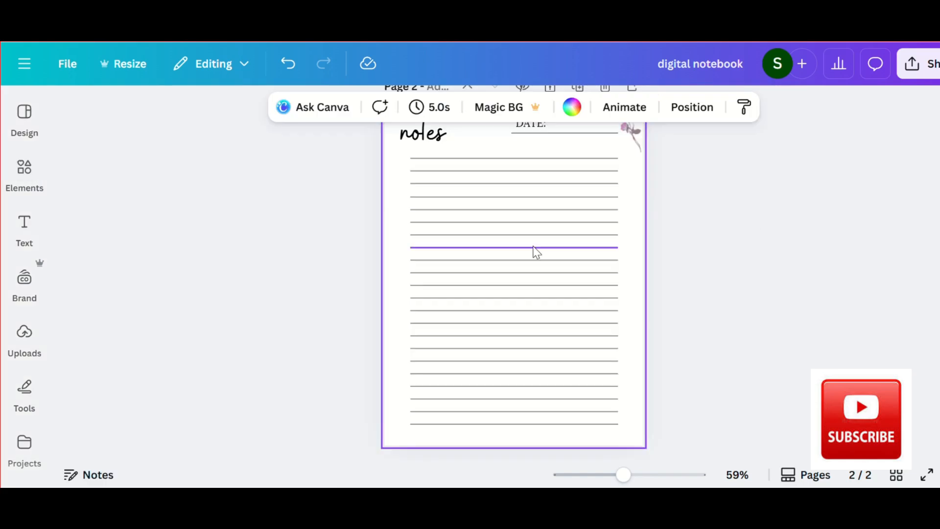
- Show all pages in the grid view and duplicate the notes page
{"action": "scroll", "coordinate": [656, 387], "scroll_direction": "up", "scroll_amount": 1}
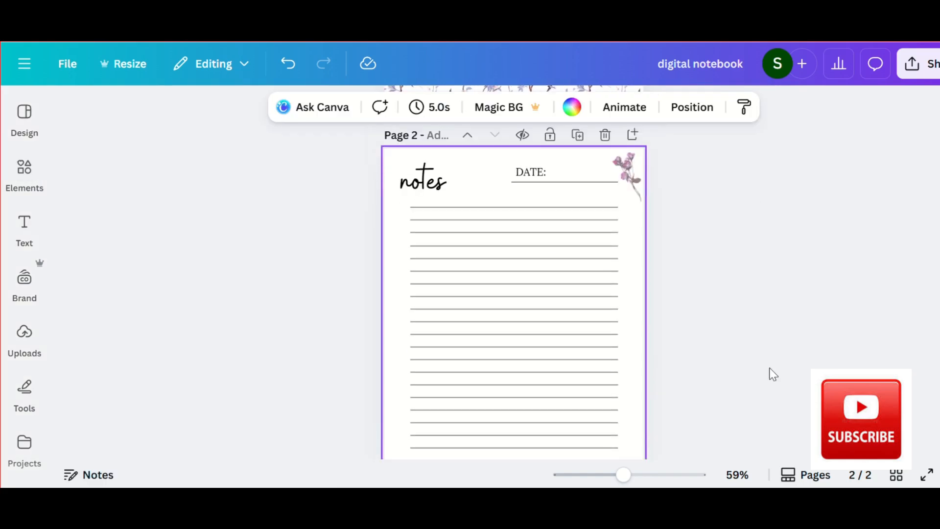
{"action": "left_click", "coordinate": [896, 475]}
{"action": "left_click", "coordinate": [308, 153]}
{"action": "scroll", "coordinate": [384, 342], "scroll_direction": "down", "scroll_amount": 2}
{"action": "scroll", "coordinate": [387, 351], "scroll_direction": "up", "scroll_amount": 1}
{"action": "left_click", "coordinate": [399, 277]}
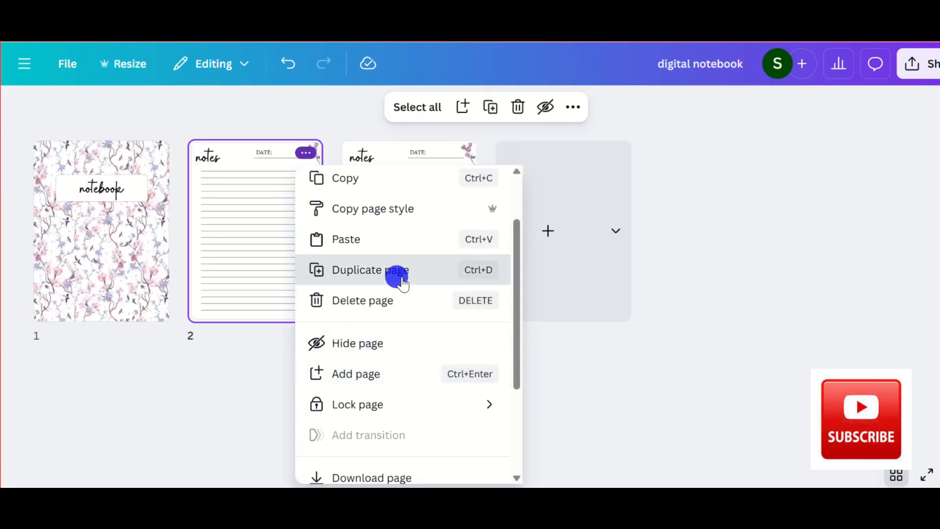
- Keep duplicating the notes page until the notebook has 20 pages
{"action": "key", "text": "ctrl+d"}
{"action": "key", "text": "ctrl+d"}
{"action": "key", "text": "ctrl+d"}
{"action": "key", "text": "ctrl+d"}
{"action": "key", "text": "ctrl+d"}
{"action": "key", "text": "ctrl+d"}
{"action": "key", "text": "ctrl+d"}
{"action": "key", "text": "ctrl+d"}
{"action": "key", "text": "ctrl+d"}
{"action": "key", "text": "ctrl+d"}
{"action": "key", "text": "ctrl+d"}
{"action": "key", "text": "ctrl+d"}
{"action": "key", "text": "ctrl+d"}
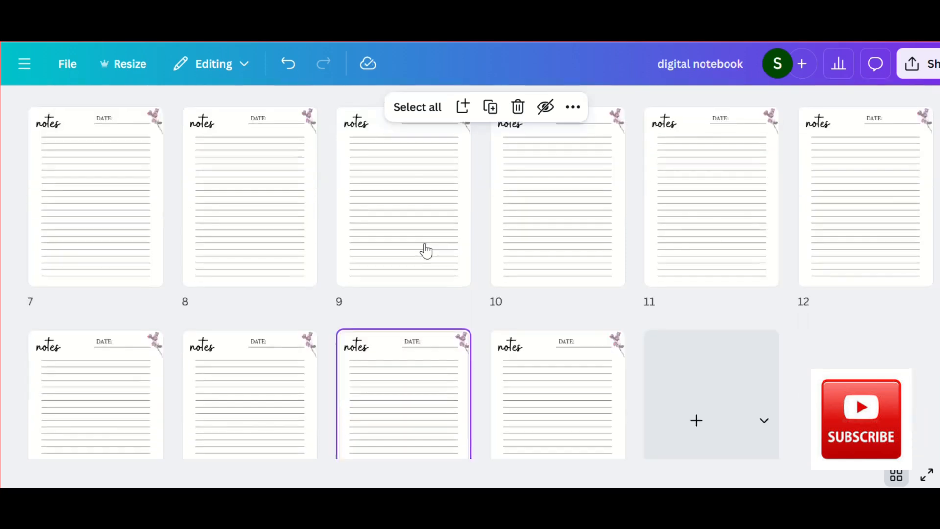
{"action": "key", "text": "ctrl+d"}
{"action": "key", "text": "ctrl+d"}
{"action": "key", "text": "ctrl+d"}
{"action": "key", "text": "ctrl+d"}
{"action": "scroll", "coordinate": [426, 250], "scroll_direction": "up", "scroll_amount": 10}
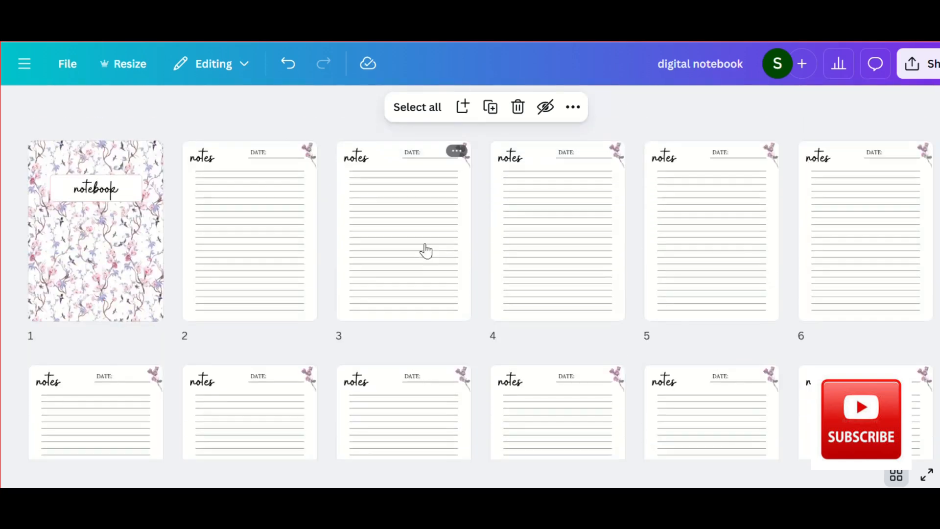
- Download all pages of the notebook as a PDF Standard file
{"action": "left_click", "coordinate": [929, 72]}
{"action": "left_click", "coordinate": [698, 380]}
{"action": "left_click", "coordinate": [867, 170]}
{"action": "left_click", "coordinate": [734, 300]}
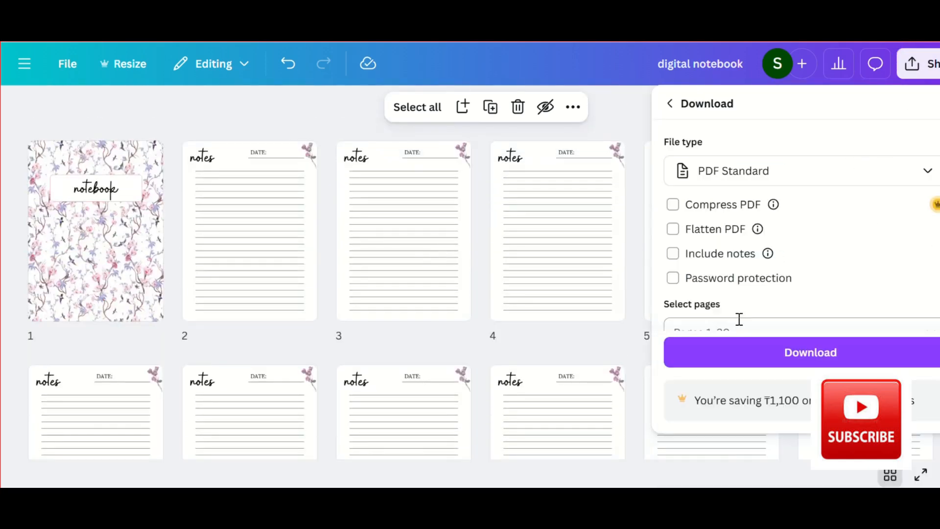
{"action": "left_click", "coordinate": [813, 360]}
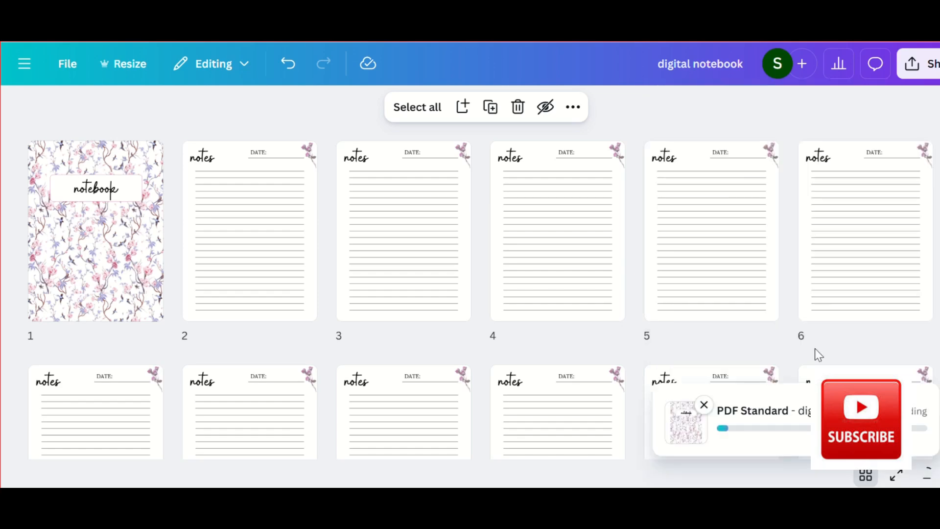
- Leave the grid view and look over the notebook pages back up to the cover
{"action": "left_click", "coordinate": [864, 476]}
{"action": "scroll", "coordinate": [558, 273], "scroll_direction": "up", "scroll_amount": 20}
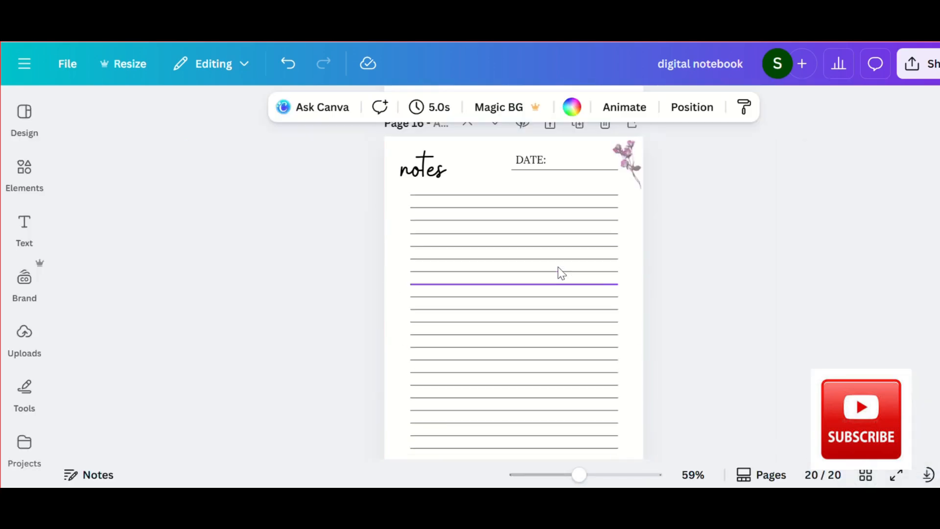
{"action": "scroll", "coordinate": [561, 273], "scroll_direction": "up", "scroll_amount": 18}
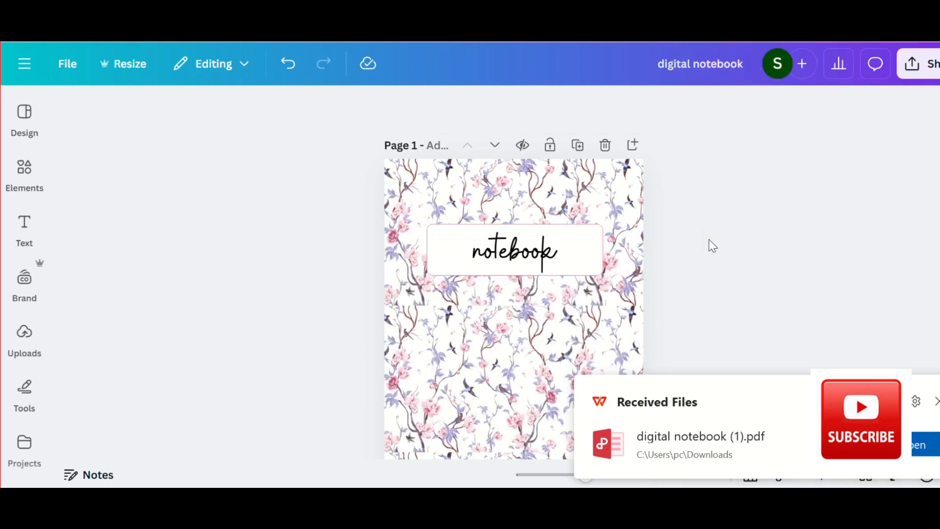
{"action": "left_click", "coordinate": [937, 402]}
{"action": "scroll", "coordinate": [647, 327], "scroll_direction": "down", "scroll_amount": 2}
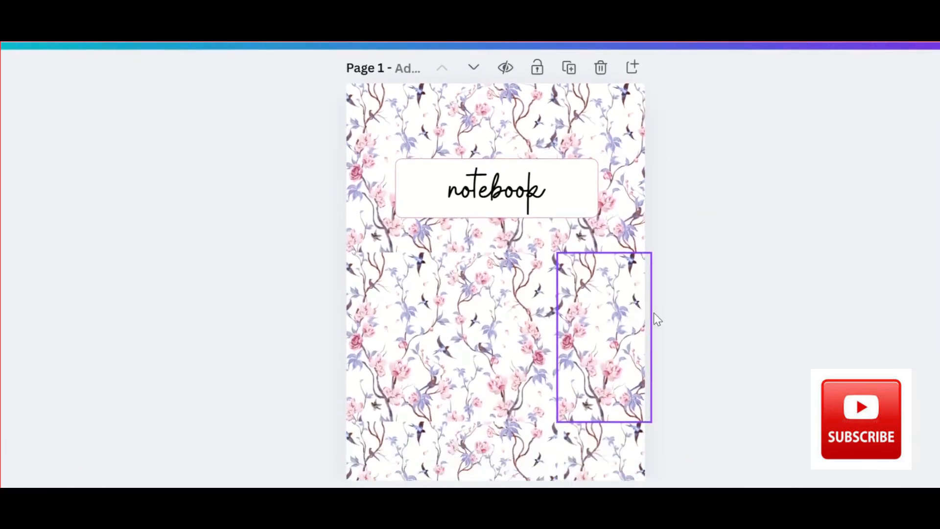
{"action": "scroll", "coordinate": [774, 283], "scroll_direction": "down", "scroll_amount": 3}
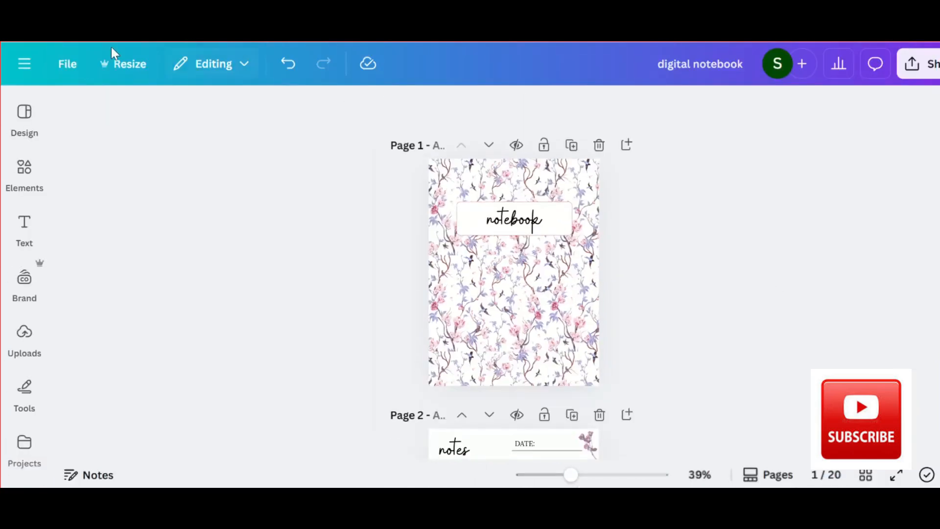
- Make a copy of the notebook design and name it "digital notebook 2"
{"action": "left_click", "coordinate": [67, 64]}
{"action": "left_click", "coordinate": [98, 378]}
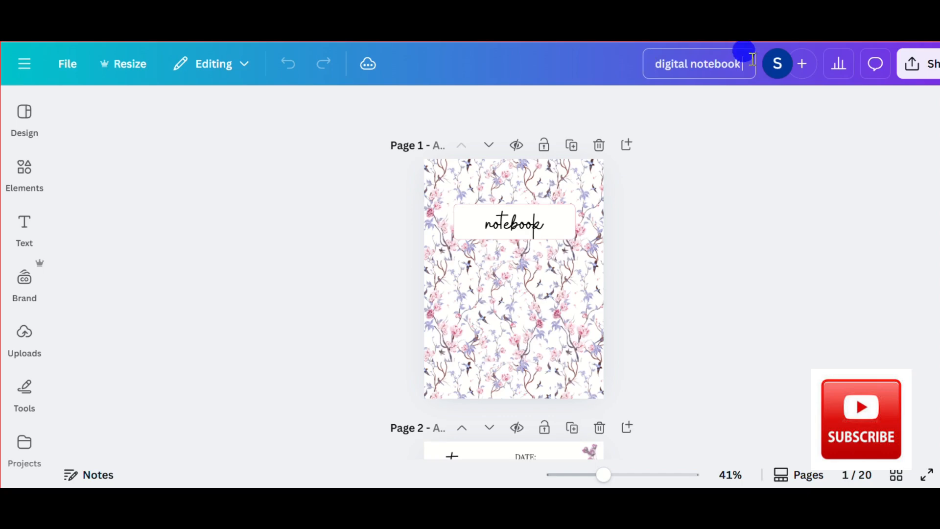
{"action": "scroll", "coordinate": [751, 100], "scroll_direction": "up", "scroll_amount": 2}
{"action": "left_click", "coordinate": [750, 98]}
- Delete the floral pattern images covering the upper part and left side of the page 1 cover
{"action": "left_click", "coordinate": [531, 245]}
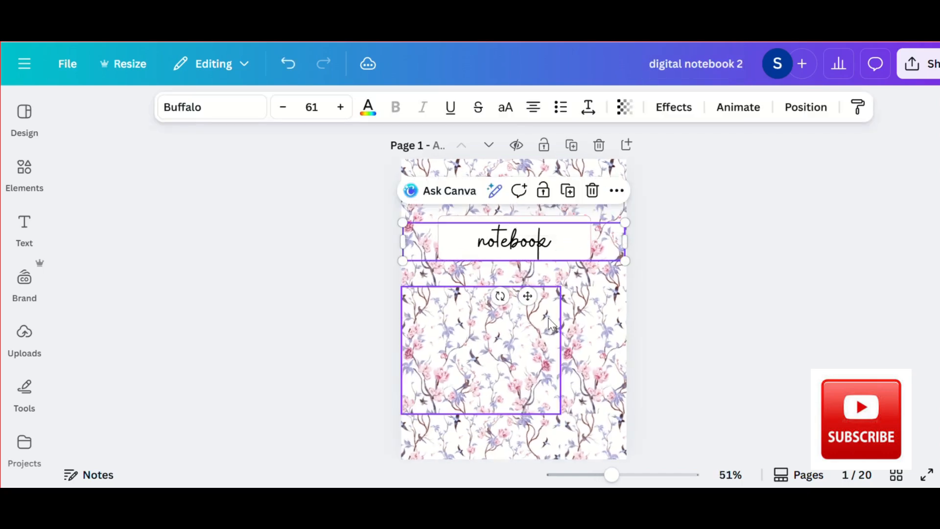
{"action": "left_click", "coordinate": [527, 319]}
{"action": "left_click", "coordinate": [543, 256]}
{"action": "left_click", "coordinate": [541, 173]}
{"action": "left_click", "coordinate": [547, 316]}
{"action": "left_click", "coordinate": [602, 195]}
{"action": "left_click", "coordinate": [655, 316]}
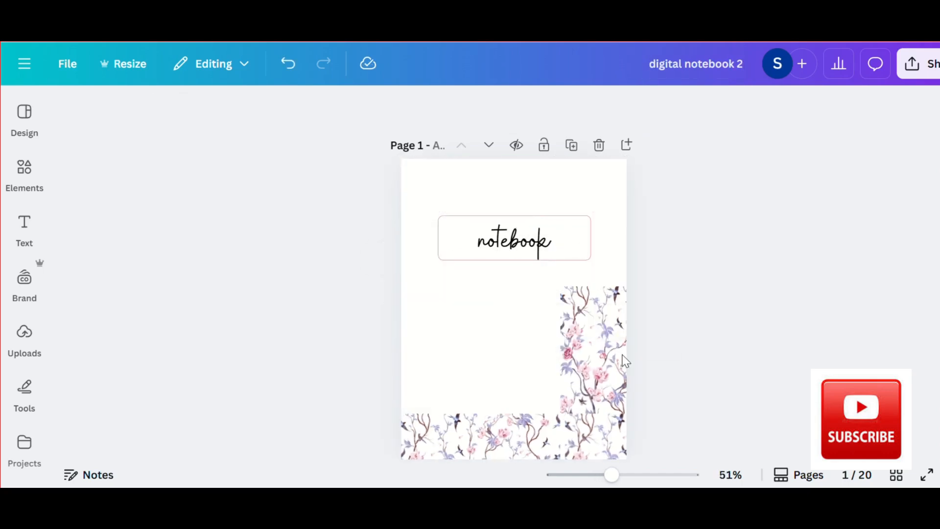
- Delete the remaining floral pattern images on the cover's right side and bottom edge, and show all pages in grid view
{"action": "left_click", "coordinate": [620, 355]}
{"action": "left_click", "coordinate": [658, 255]}
{"action": "left_click", "coordinate": [489, 436]}
{"action": "left_click", "coordinate": [547, 381]}
{"action": "left_click", "coordinate": [597, 435]}
{"action": "left_click", "coordinate": [667, 380]}
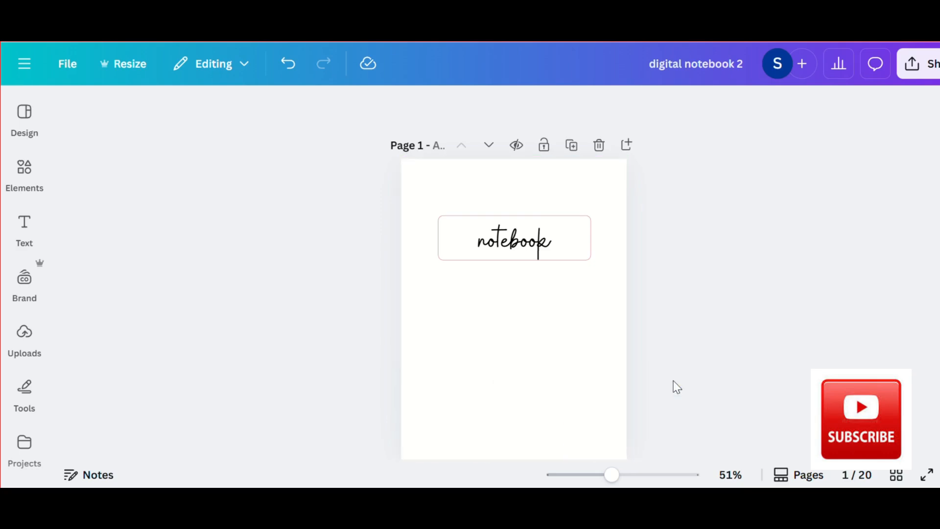
{"action": "scroll", "coordinate": [532, 336], "scroll_direction": "up", "scroll_amount": 1}
{"action": "left_click", "coordinate": [896, 476]}
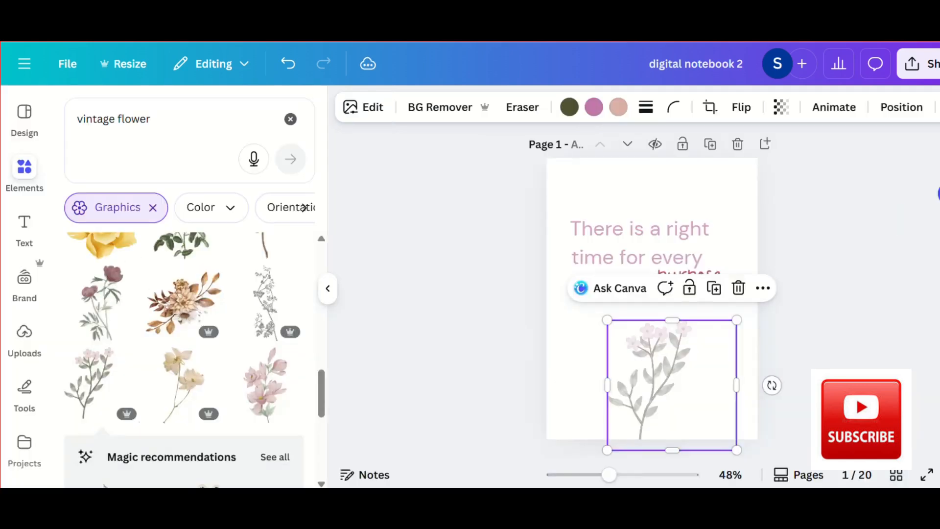
- Deselect the flower graphic and hide the elements list to view the quote cover on its own
{"action": "left_click", "coordinate": [899, 222]}
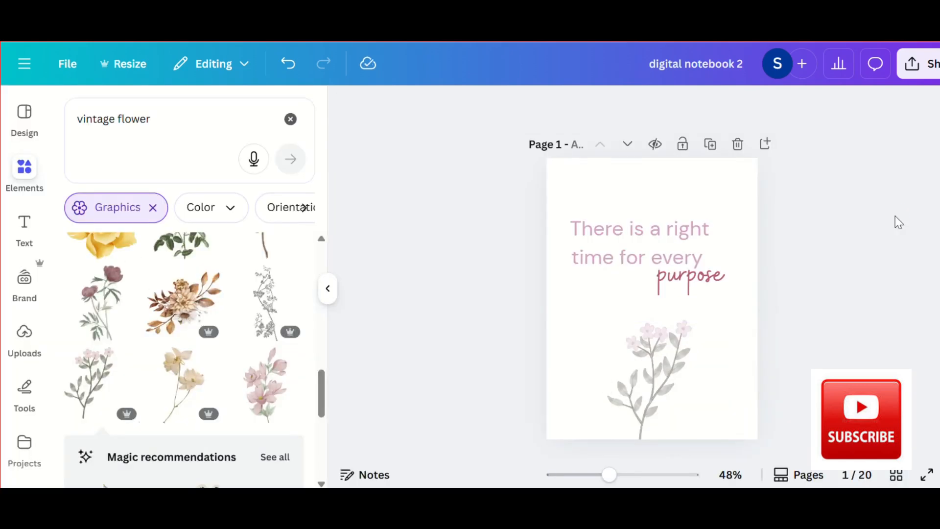
{"action": "left_click", "coordinate": [328, 289]}
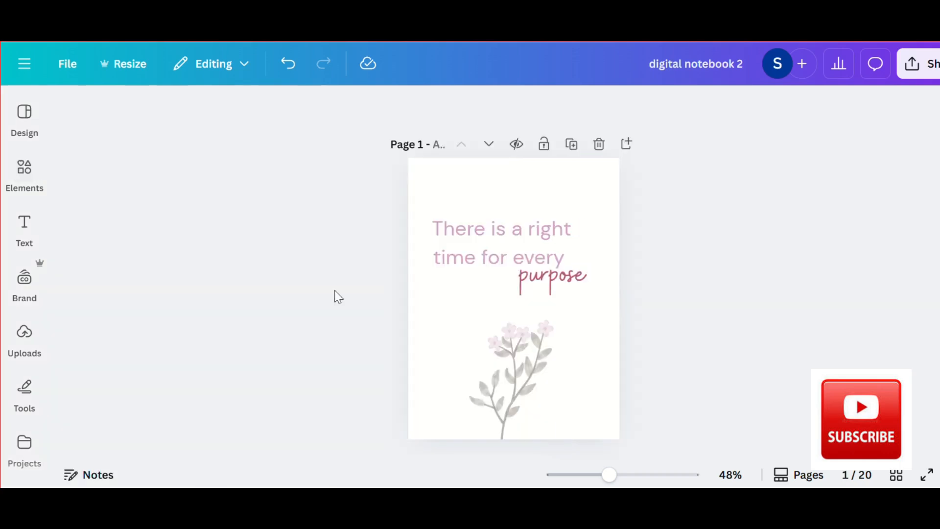
{"action": "left_click", "coordinate": [609, 309]}
{"action": "left_click", "coordinate": [680, 292]}
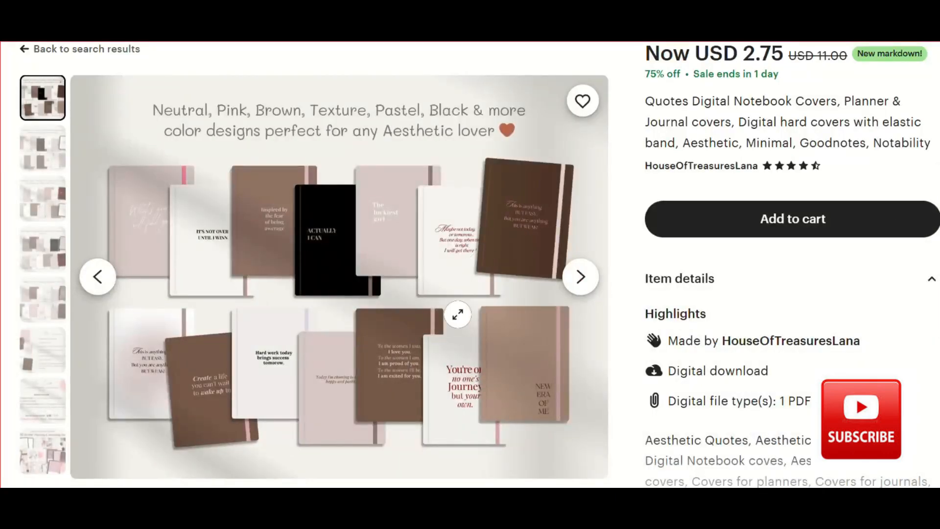
- Switch to the Etsy listing of quote digital notebook covers and look through its enlarged product photos
{"action": "left_click", "coordinate": [457, 314]}
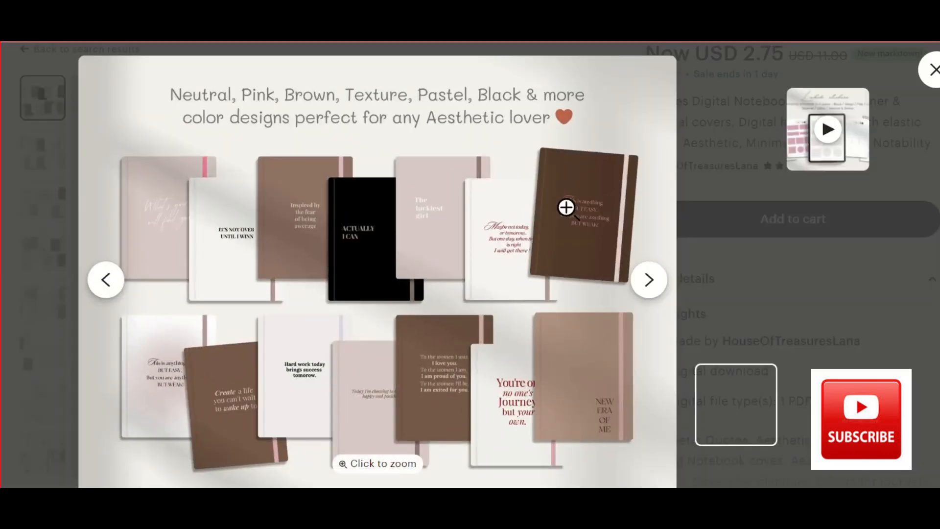
{"action": "left_click", "coordinate": [803, 402]}
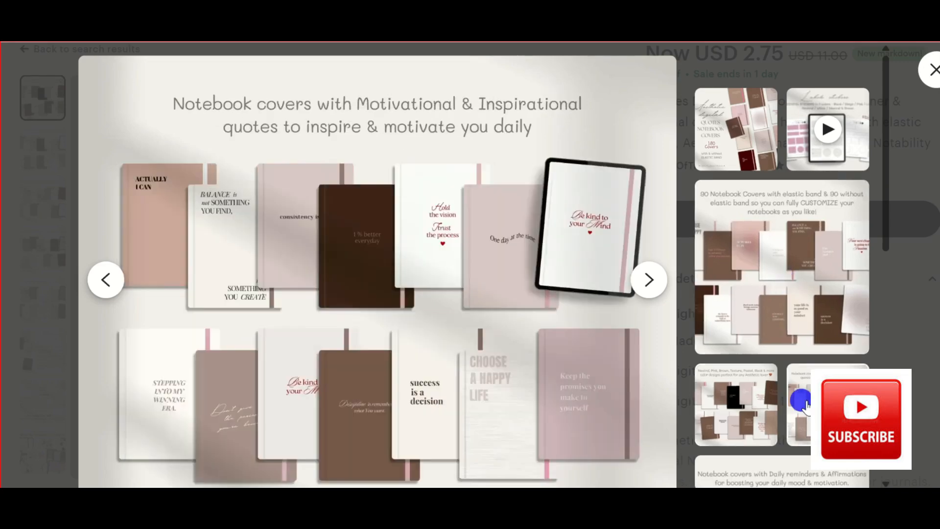
{"action": "left_click", "coordinate": [766, 429]}
{"action": "scroll", "coordinate": [765, 426], "scroll_direction": "down", "scroll_amount": 2}
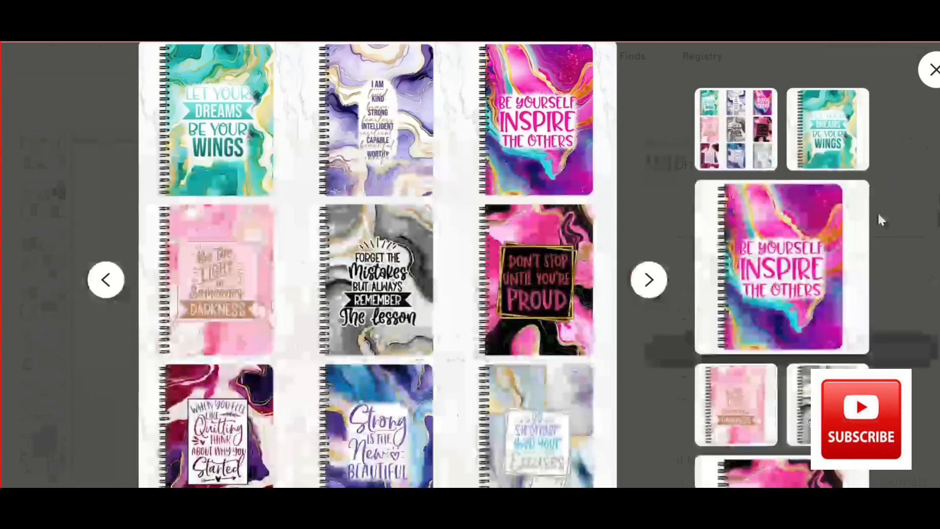
- Look through the enlarged photos of the spiral notebook covers with marble backgrounds and motivational quotes
{"action": "left_click", "coordinate": [749, 236]}
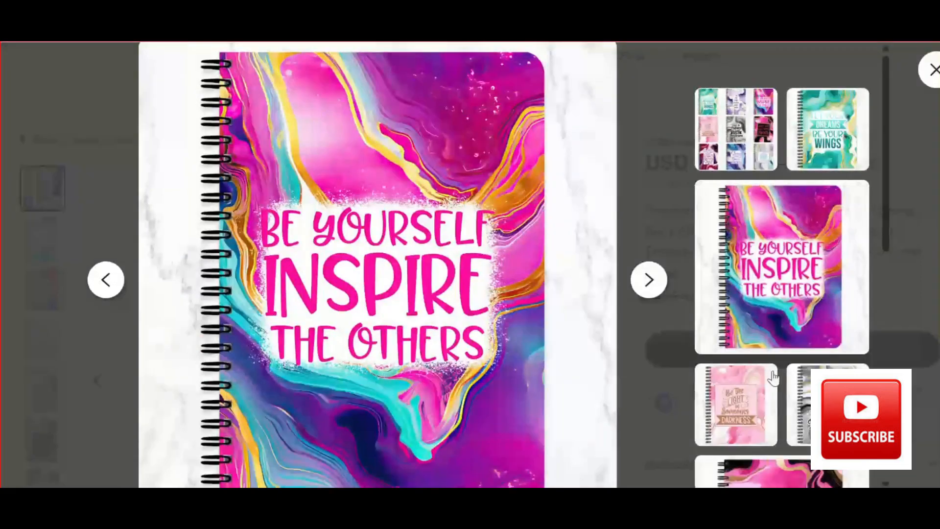
{"action": "left_click", "coordinate": [769, 395]}
{"action": "left_click", "coordinate": [803, 404]}
{"action": "scroll", "coordinate": [803, 404], "scroll_direction": "down", "scroll_amount": 3}
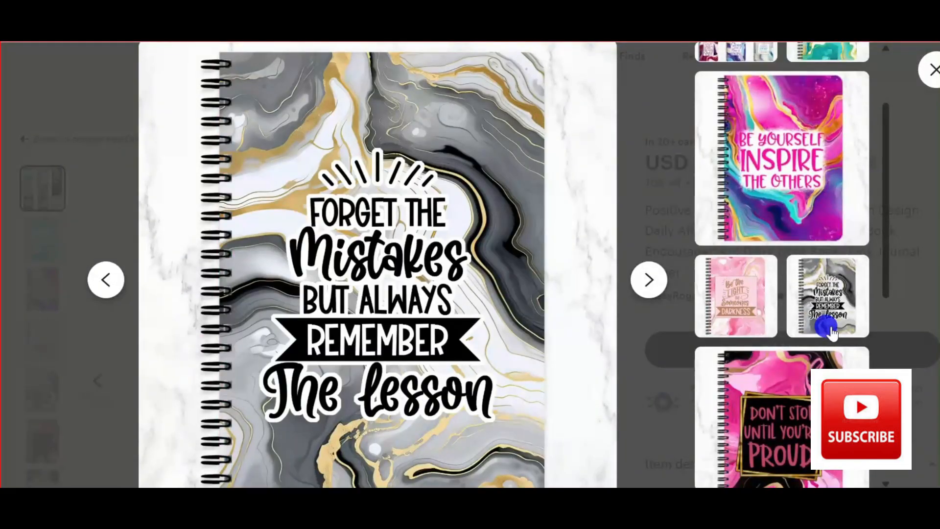
{"action": "left_click", "coordinate": [766, 314]}
{"action": "scroll", "coordinate": [767, 315], "scroll_direction": "down", "scroll_amount": 2}
{"action": "left_click", "coordinate": [767, 315]}
{"action": "scroll", "coordinate": [769, 316], "scroll_direction": "down", "scroll_amount": 3}
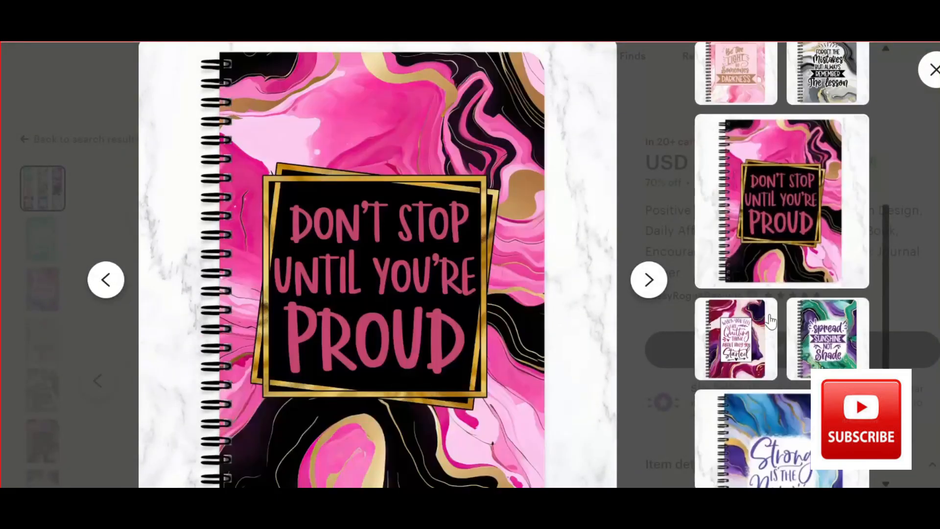
{"action": "left_click", "coordinate": [790, 419]}
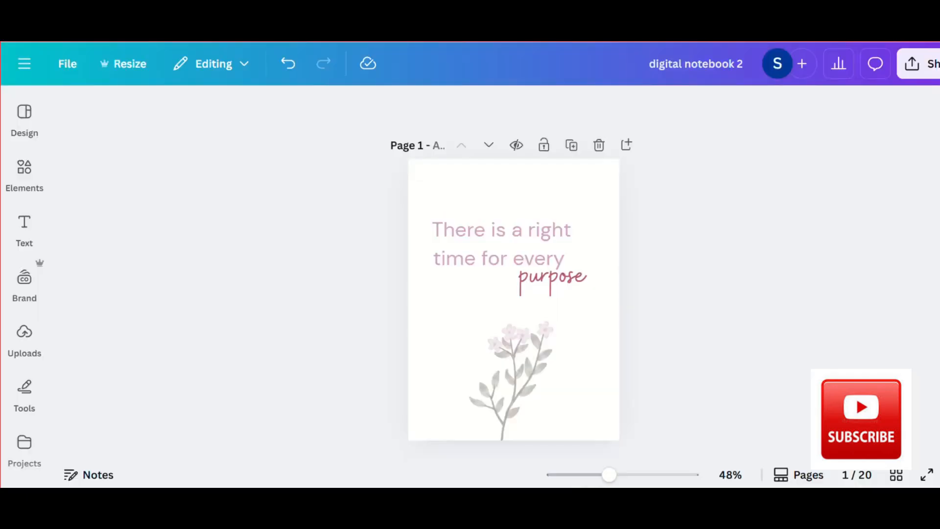
- Return to the "digital notebook 2" design in Canva, look over its cover and notes pages, and show them in grid view
{"action": "scroll", "coordinate": [690, 323], "scroll_direction": "down", "scroll_amount": 2}
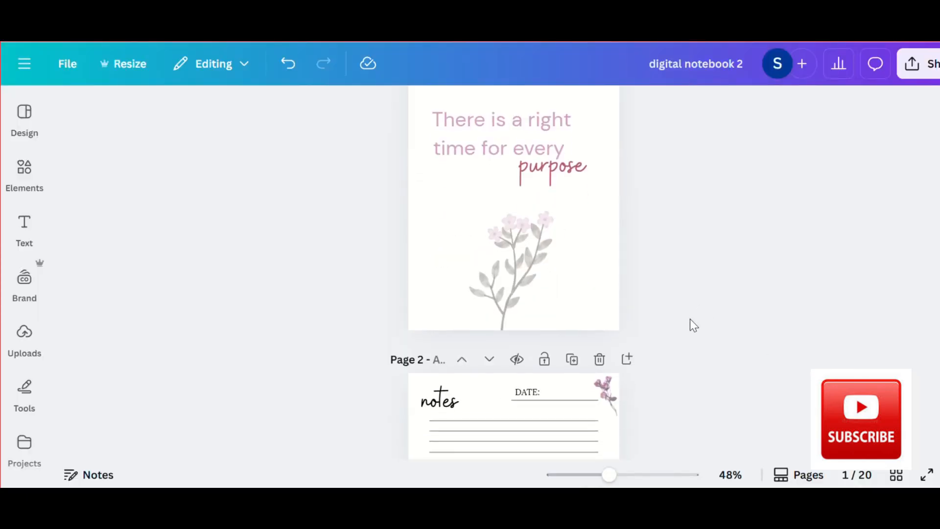
{"action": "scroll", "coordinate": [690, 323], "scroll_direction": "down", "scroll_amount": 5}
{"action": "scroll", "coordinate": [690, 323], "scroll_direction": "down", "scroll_amount": 10}
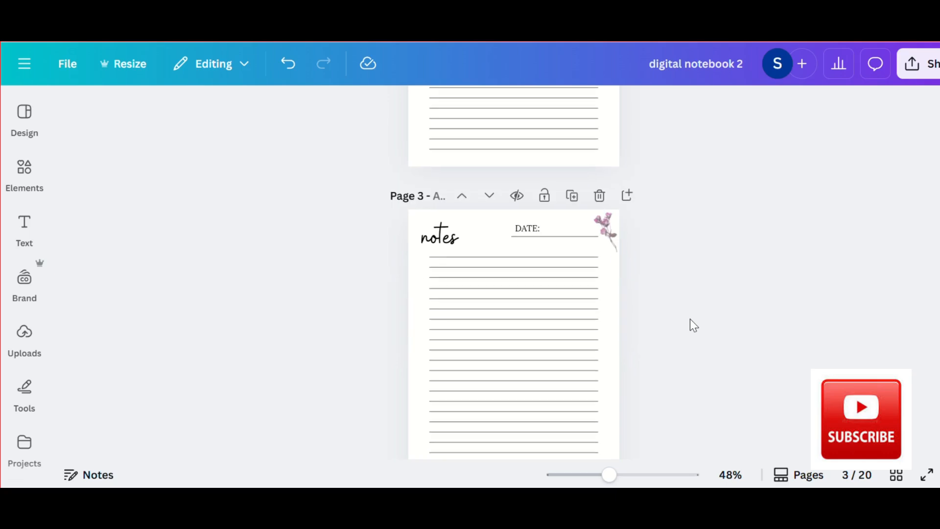
{"action": "scroll", "coordinate": [690, 319], "scroll_direction": "down", "scroll_amount": 5}
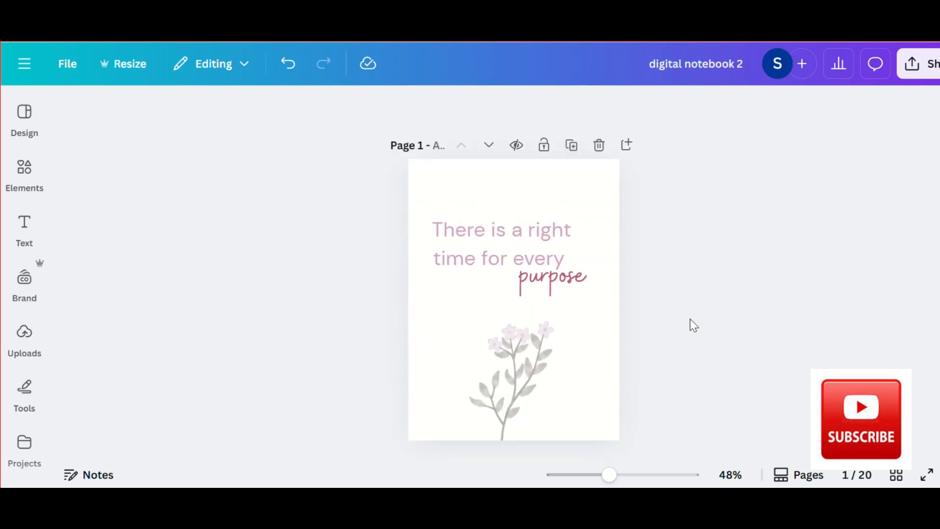
{"action": "left_click", "coordinate": [899, 479]}
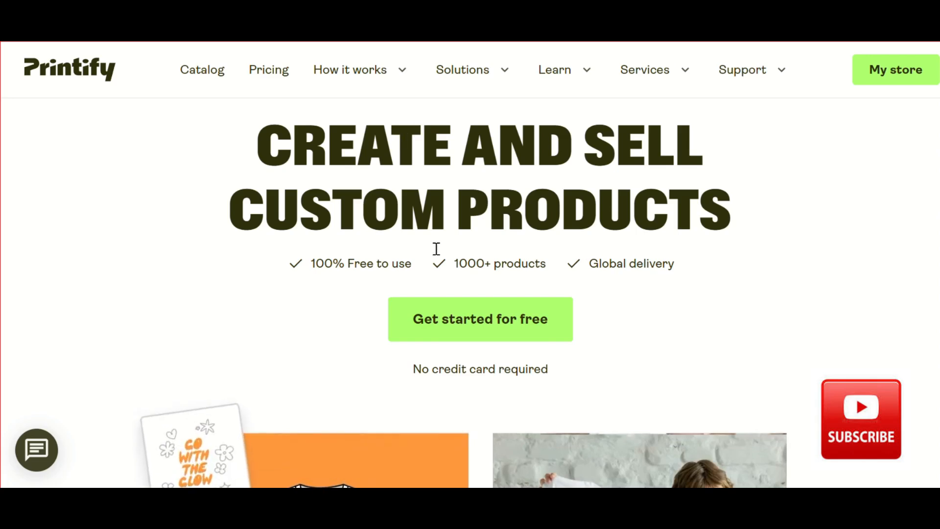
- Switch to the Printify homepage and read through its selling steps, product examples, integrations and learning resources down to the footer
{"action": "scroll", "coordinate": [447, 260], "scroll_direction": "down", "scroll_amount": 3}
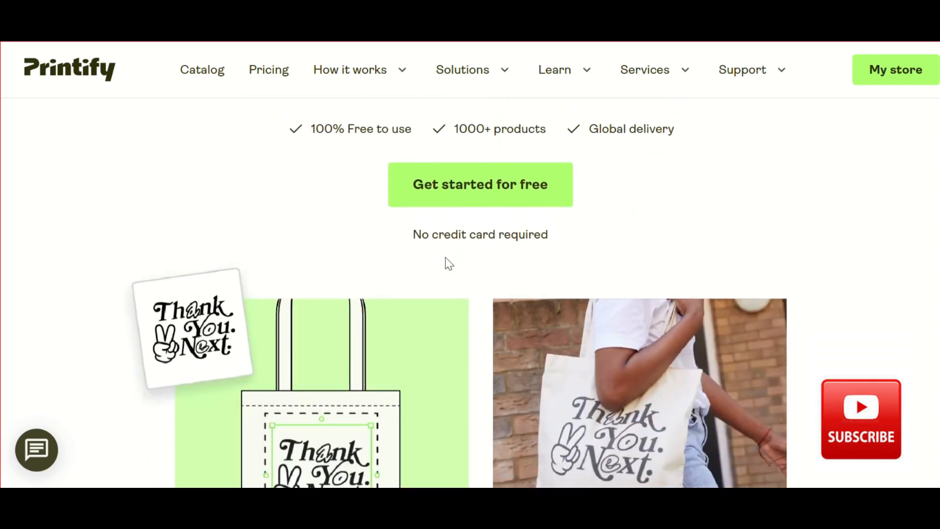
{"action": "scroll", "coordinate": [449, 263], "scroll_direction": "down", "scroll_amount": 10}
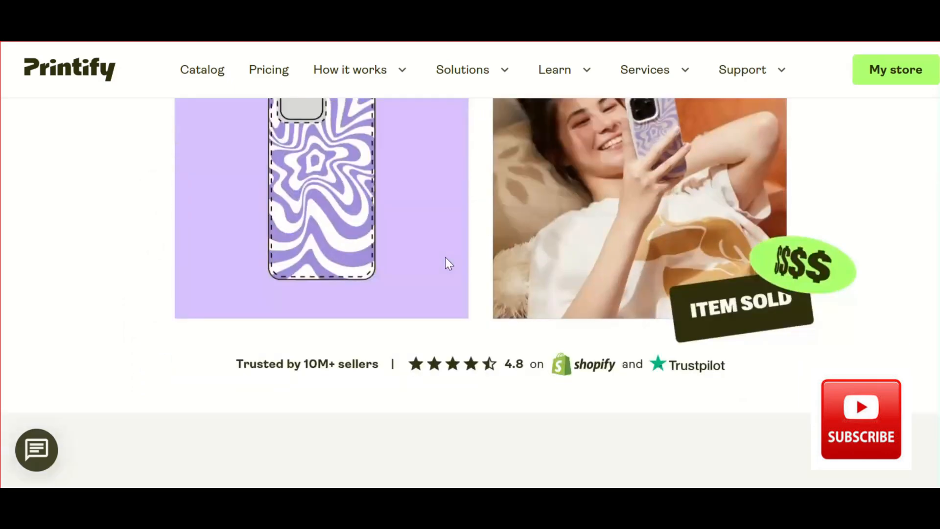
{"action": "scroll", "coordinate": [445, 258], "scroll_direction": "down", "scroll_amount": 15}
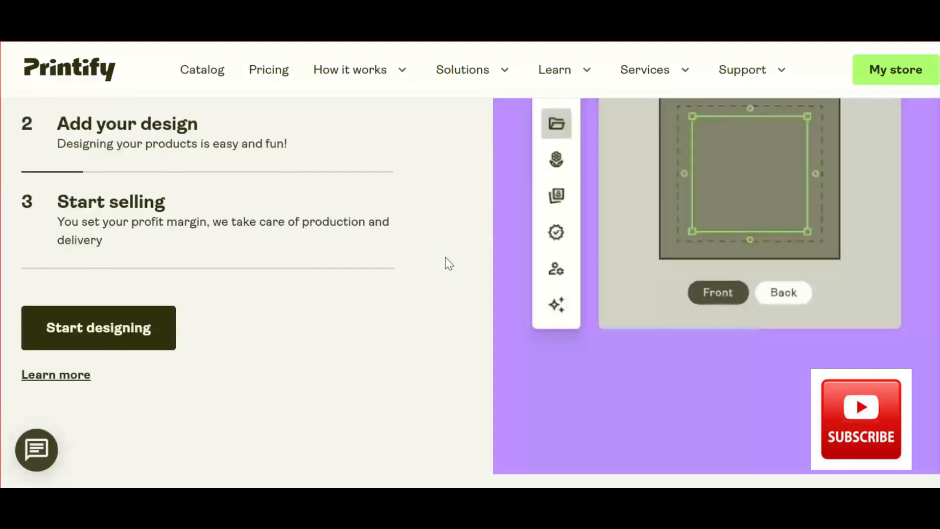
{"action": "scroll", "coordinate": [449, 263], "scroll_direction": "down", "scroll_amount": 15}
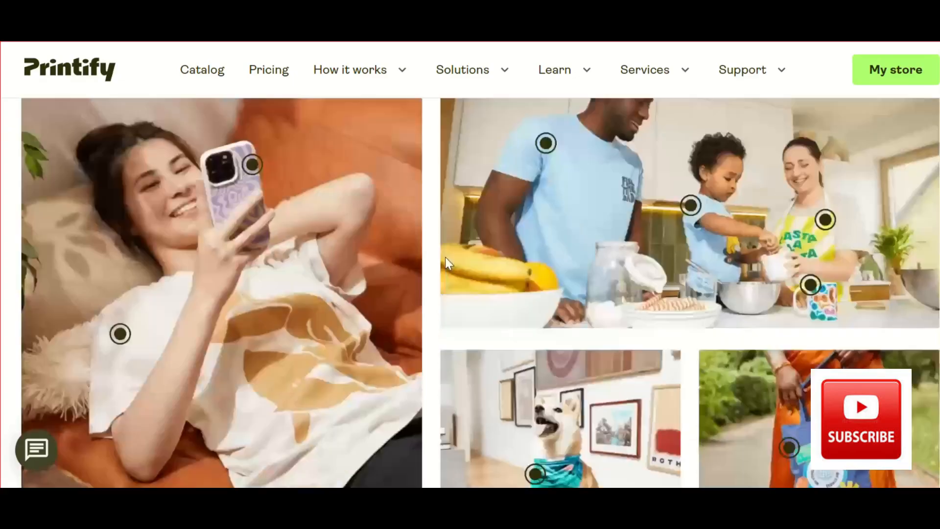
{"action": "scroll", "coordinate": [445, 258], "scroll_direction": "down", "scroll_amount": 12}
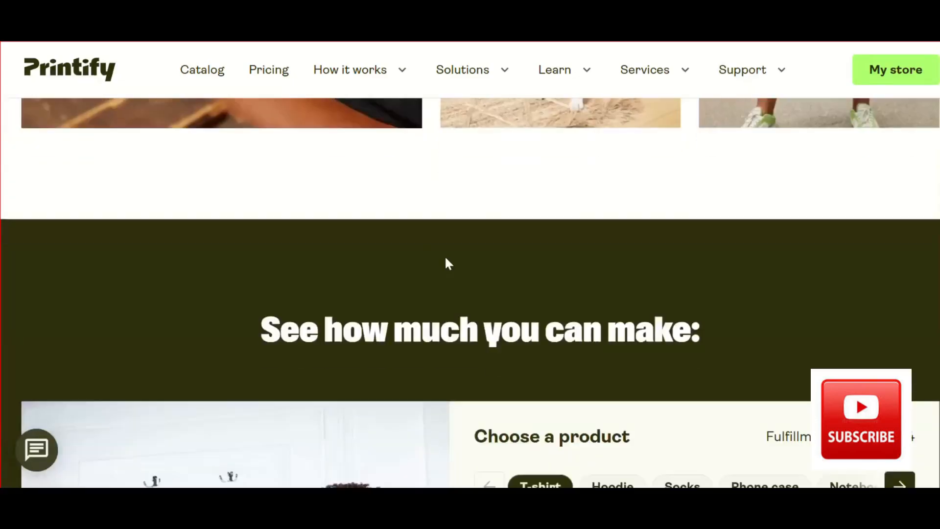
{"action": "scroll", "coordinate": [449, 264], "scroll_direction": "down", "scroll_amount": 15}
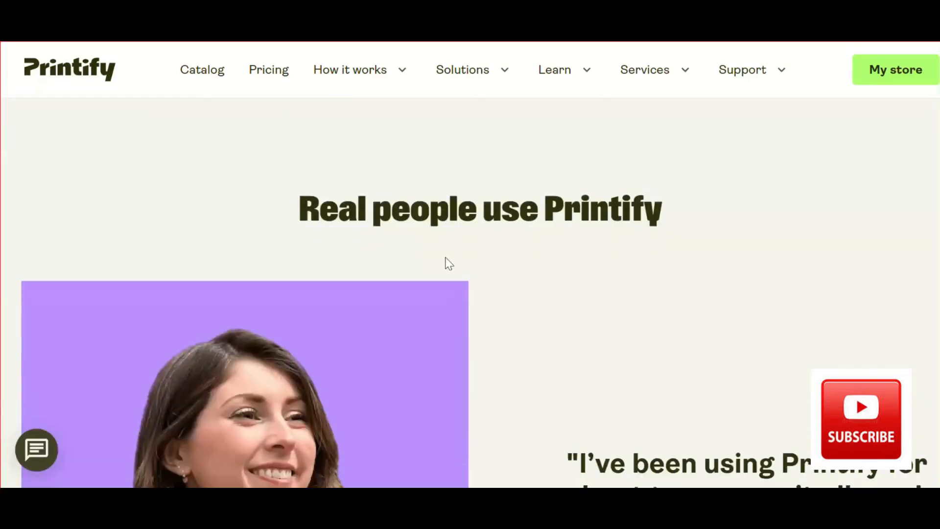
{"action": "scroll", "coordinate": [449, 263], "scroll_direction": "down", "scroll_amount": 15}
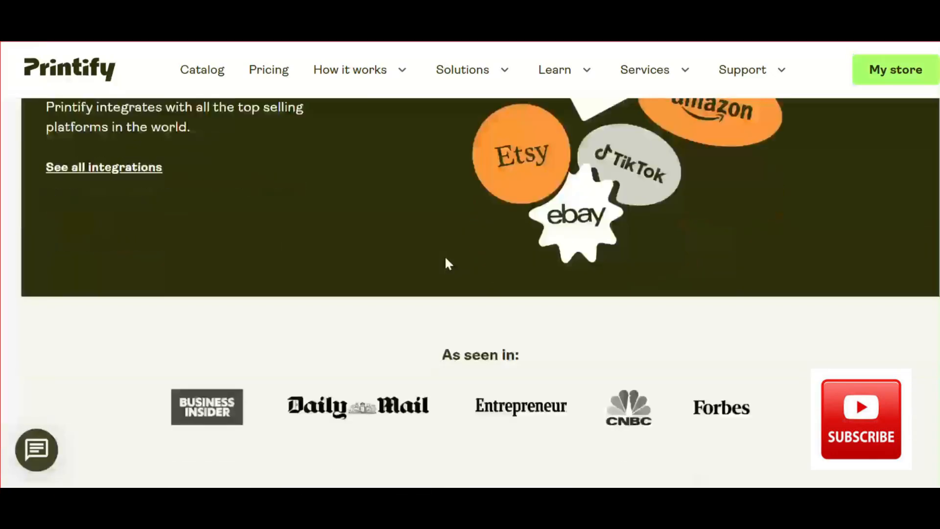
{"action": "scroll", "coordinate": [446, 258], "scroll_direction": "down", "scroll_amount": 15}
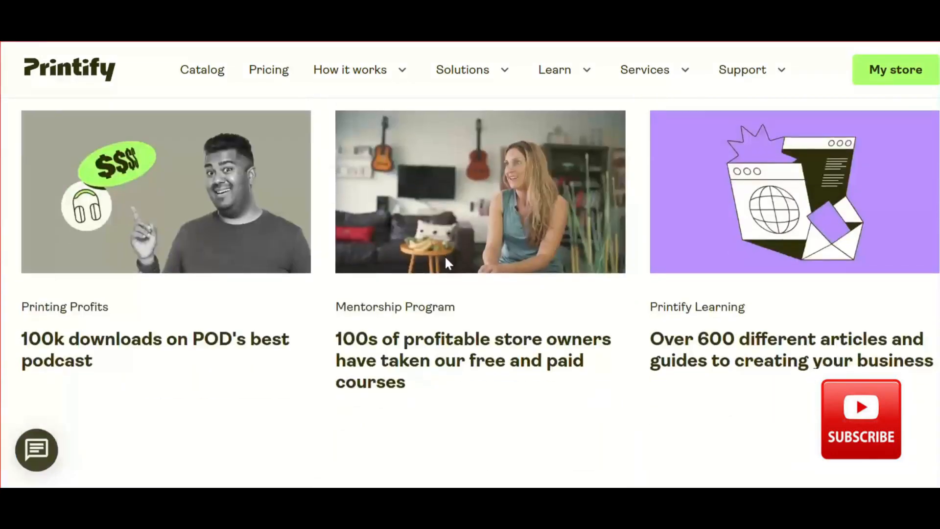
{"action": "scroll", "coordinate": [449, 264], "scroll_direction": "down", "scroll_amount": 10}
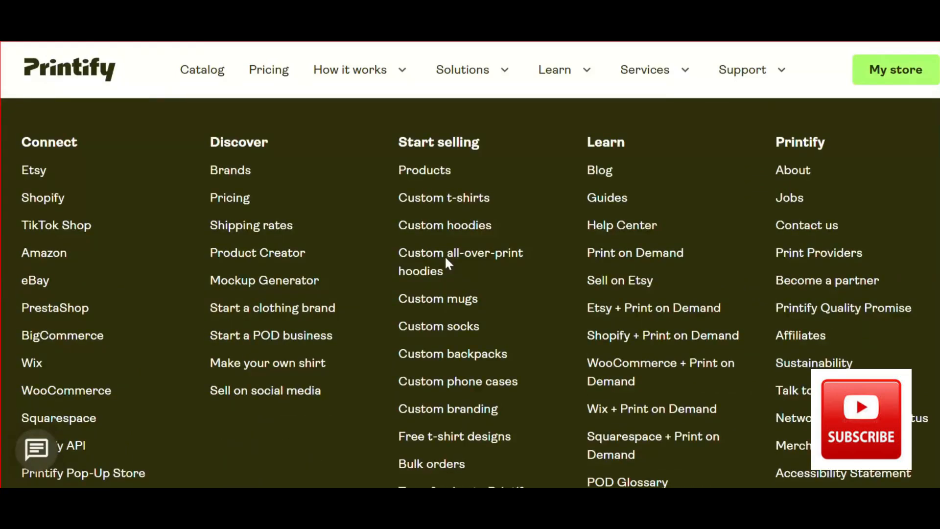
- Examine the sales platforms listed under Connect in the Printify footer and the sections about worldwide delivery and getting started
{"action": "scroll", "coordinate": [449, 263], "scroll_direction": "up", "scroll_amount": 5}
{"action": "scroll", "coordinate": [447, 262], "scroll_direction": "down", "scroll_amount": 3}
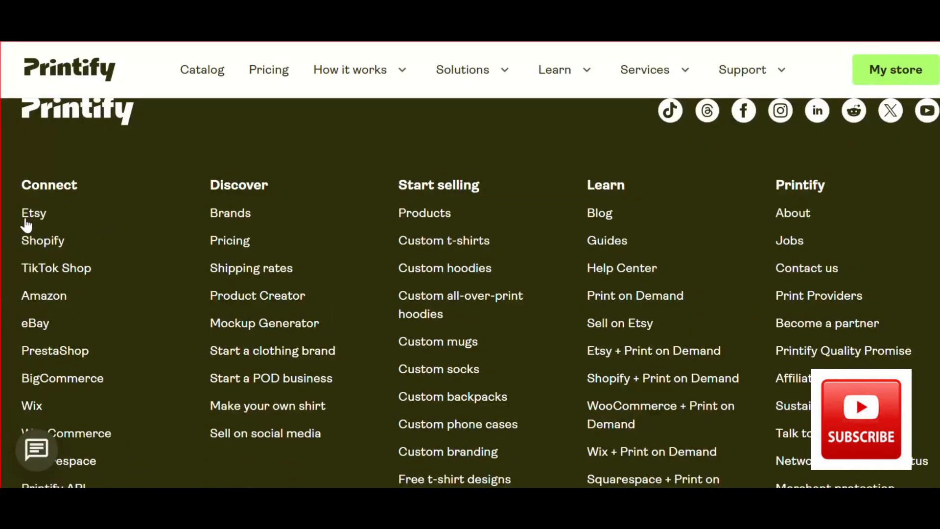
{"action": "scroll", "coordinate": [26, 229], "scroll_direction": "up", "scroll_amount": 3}
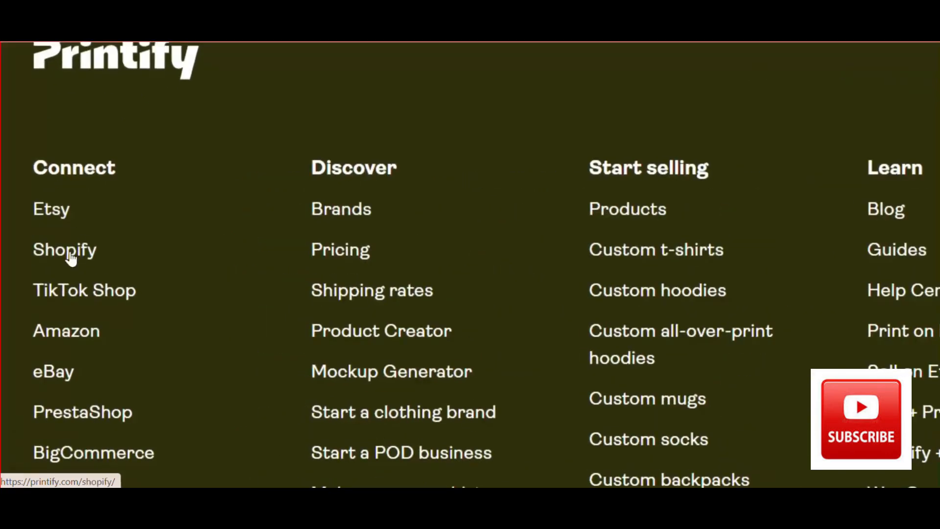
{"action": "scroll", "coordinate": [108, 308], "scroll_direction": "down", "scroll_amount": 3}
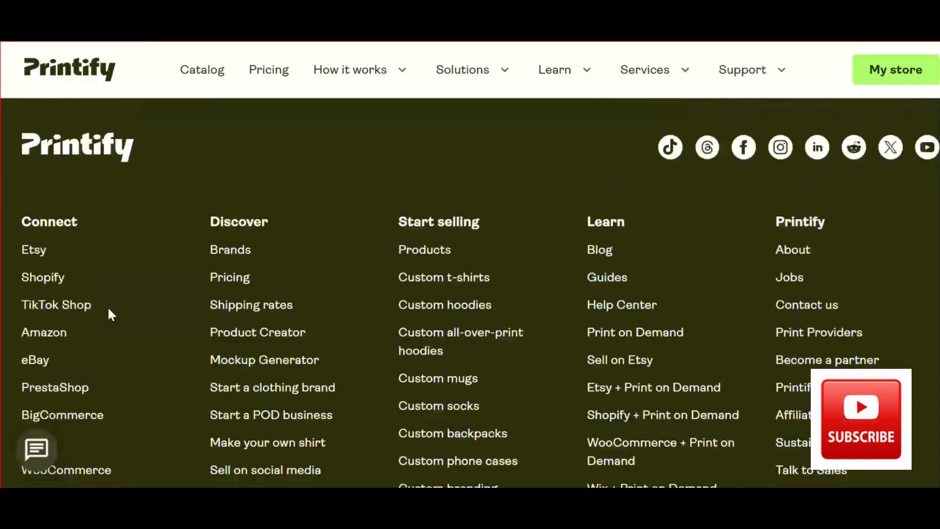
{"action": "scroll", "coordinate": [109, 309], "scroll_direction": "up", "scroll_amount": 10}
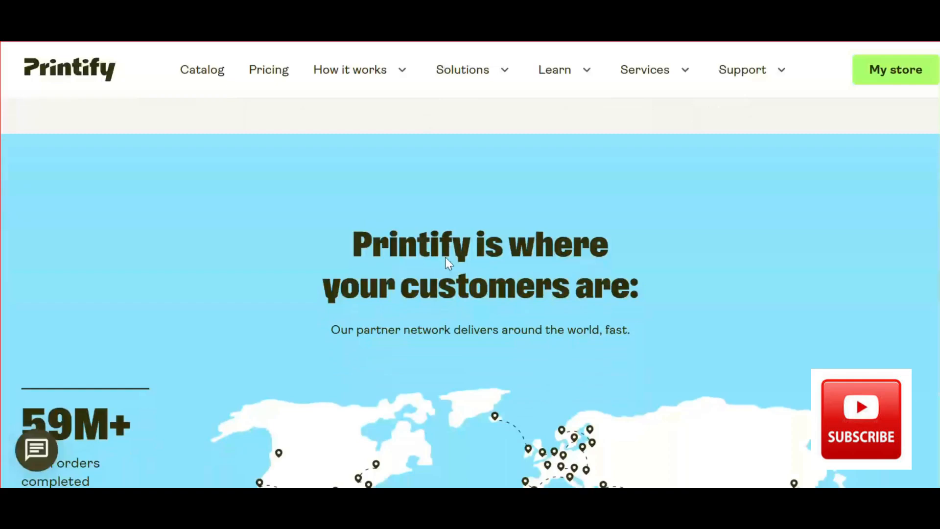
{"action": "scroll", "coordinate": [445, 257], "scroll_direction": "down", "scroll_amount": 18}
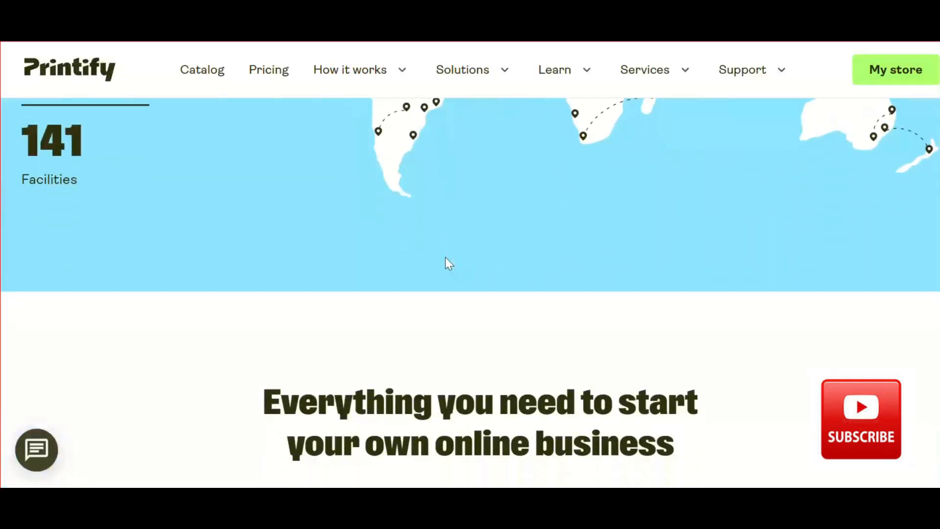
{"action": "scroll", "coordinate": [445, 254], "scroll_direction": "down", "scroll_amount": 15}
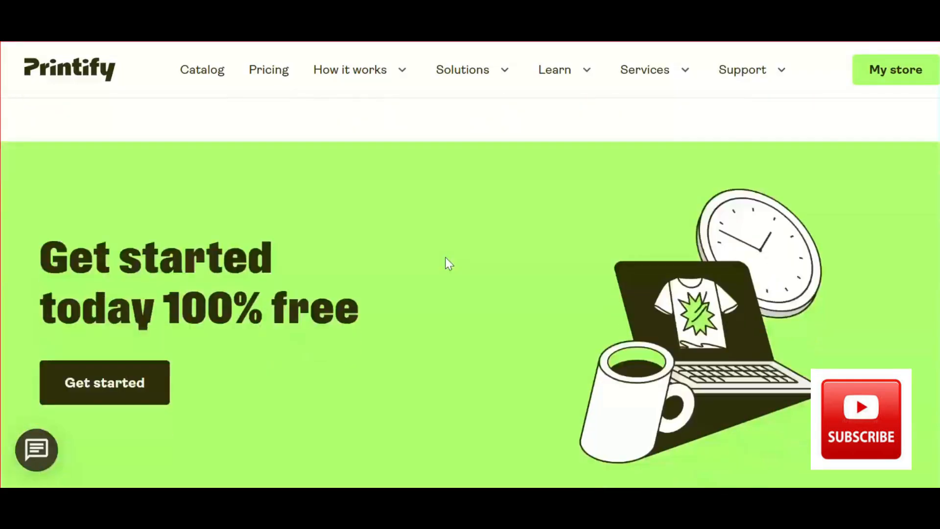
{"action": "scroll", "coordinate": [445, 255], "scroll_direction": "up", "scroll_amount": 5}
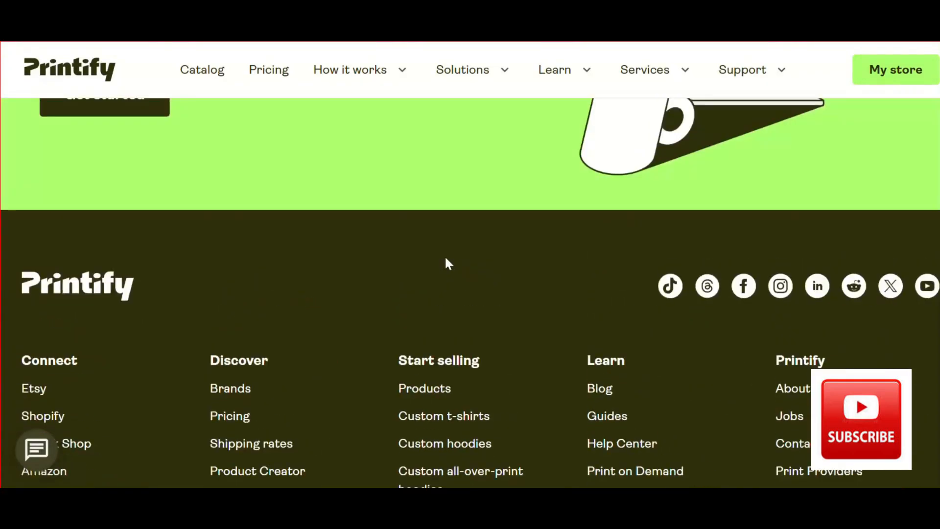
{"action": "scroll", "coordinate": [441, 259], "scroll_direction": "down", "scroll_amount": 4}
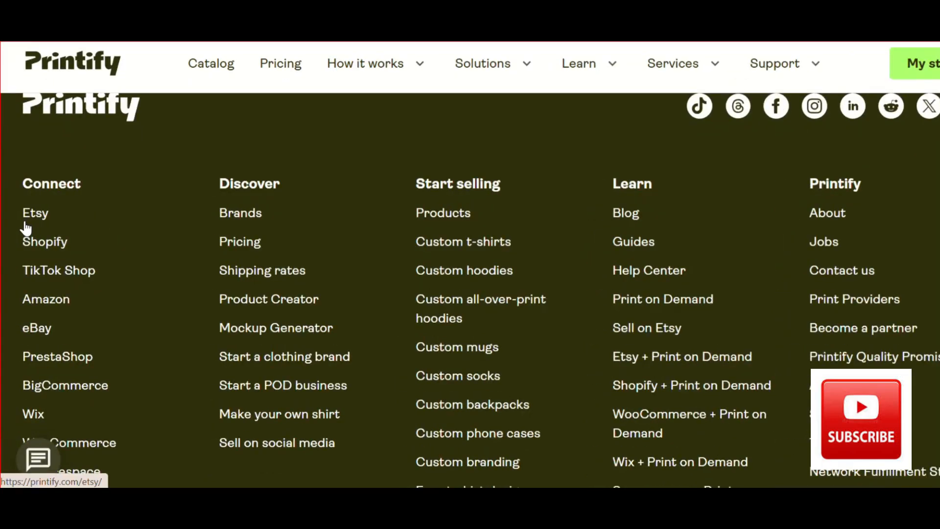
- Examine the Printify footer's platform links and review the homepage sections on learning, delivery, integrations and products back up to the heading
{"action": "scroll", "coordinate": [26, 228], "scroll_direction": "up", "scroll_amount": 3}
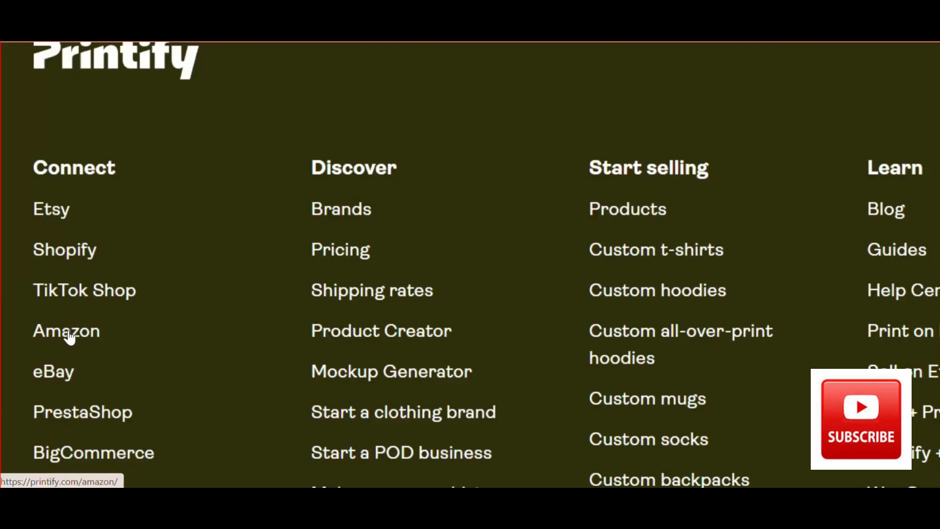
{"action": "scroll", "coordinate": [108, 307], "scroll_direction": "down", "scroll_amount": 3}
{"action": "scroll", "coordinate": [108, 307], "scroll_direction": "up", "scroll_amount": 10}
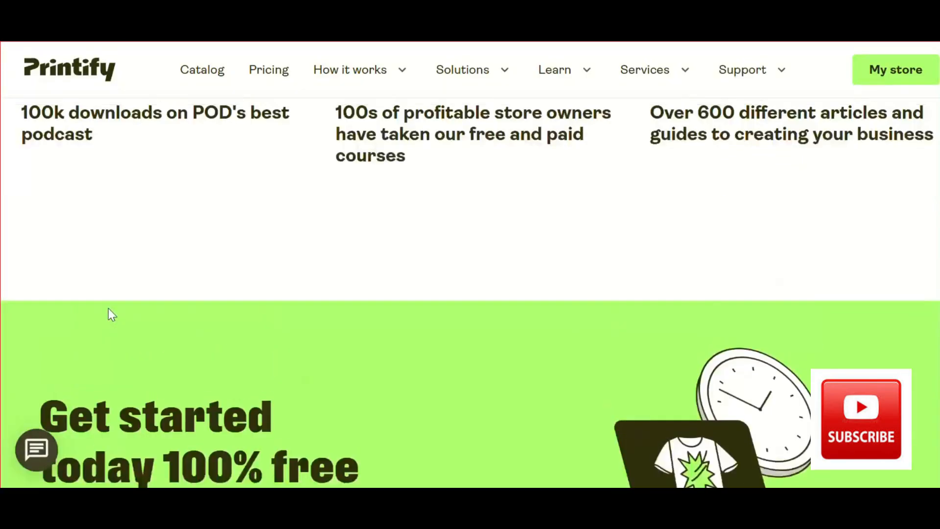
{"action": "scroll", "coordinate": [107, 307], "scroll_direction": "up", "scroll_amount": 10}
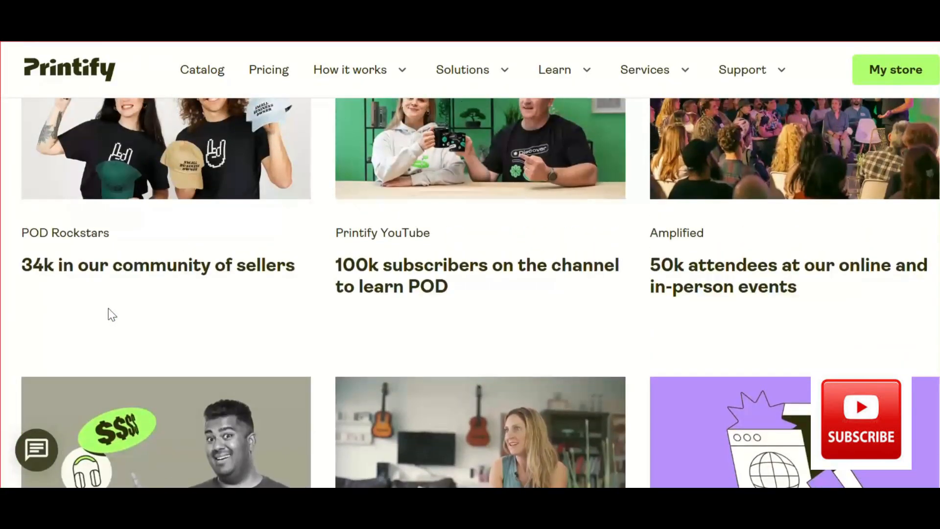
{"action": "scroll", "coordinate": [108, 308], "scroll_direction": "up", "scroll_amount": 4}
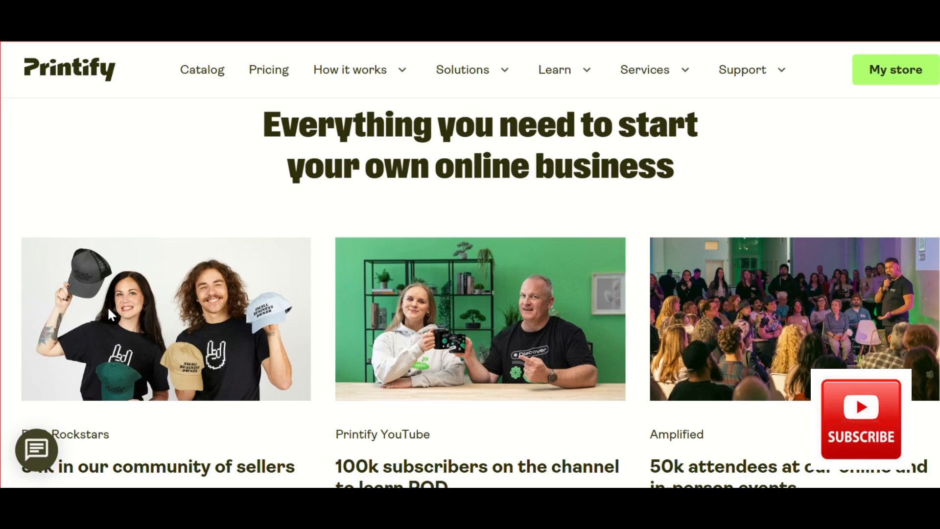
{"action": "scroll", "coordinate": [108, 308], "scroll_direction": "up", "scroll_amount": 8}
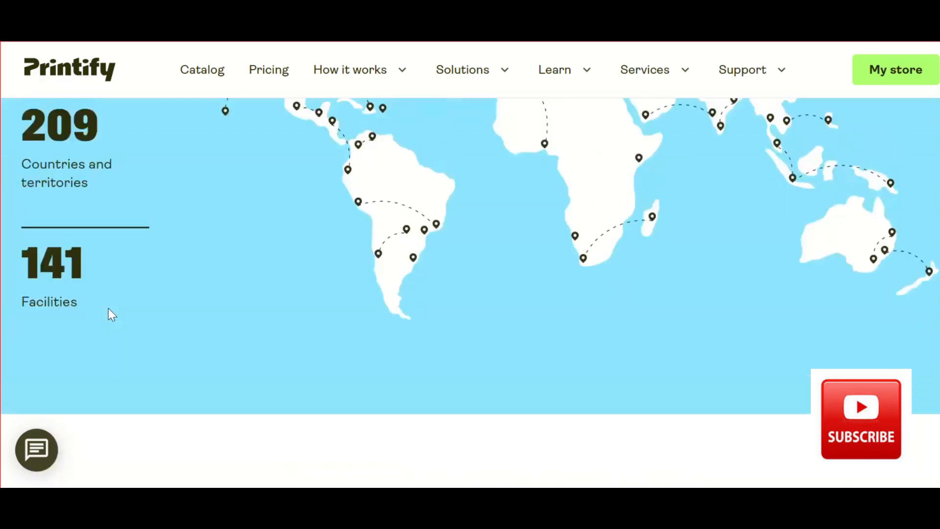
{"action": "scroll", "coordinate": [108, 308], "scroll_direction": "up", "scroll_amount": 10}
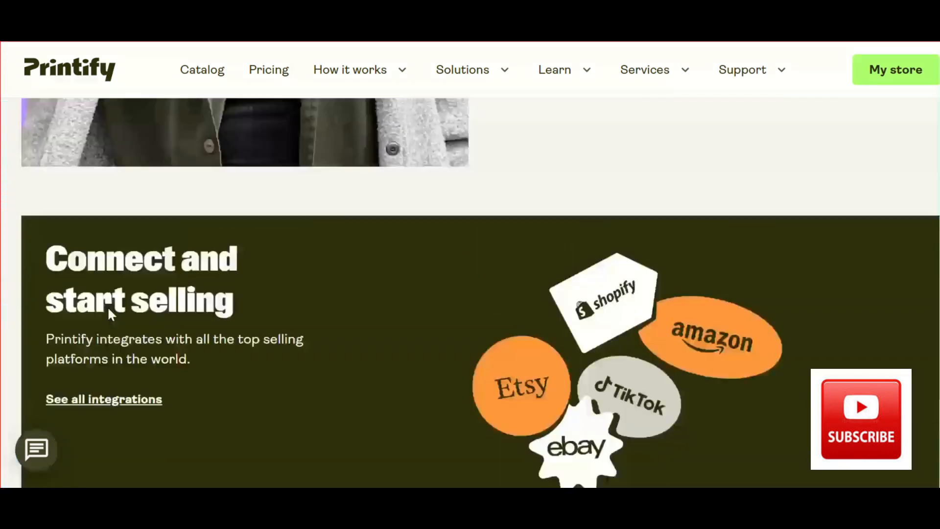
{"action": "scroll", "coordinate": [107, 306], "scroll_direction": "up", "scroll_amount": 12}
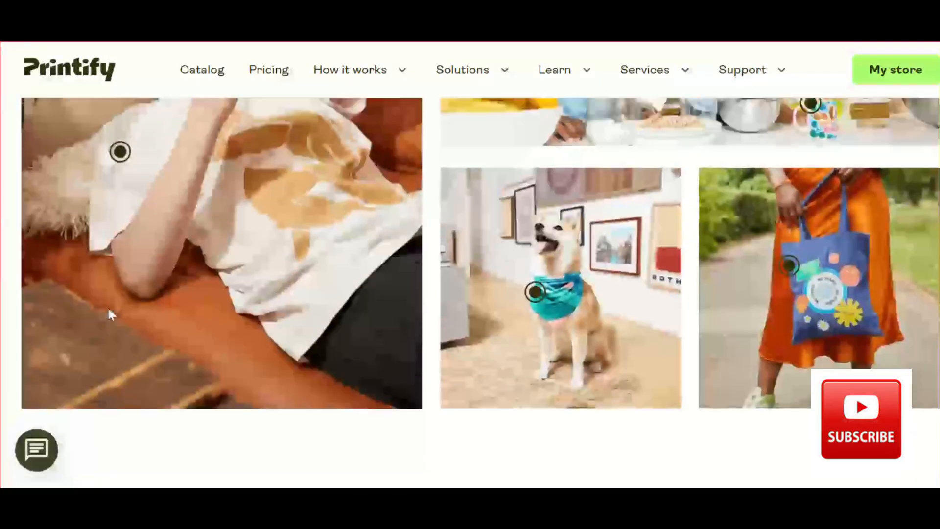
{"action": "scroll", "coordinate": [108, 308], "scroll_direction": "up", "scroll_amount": 15}
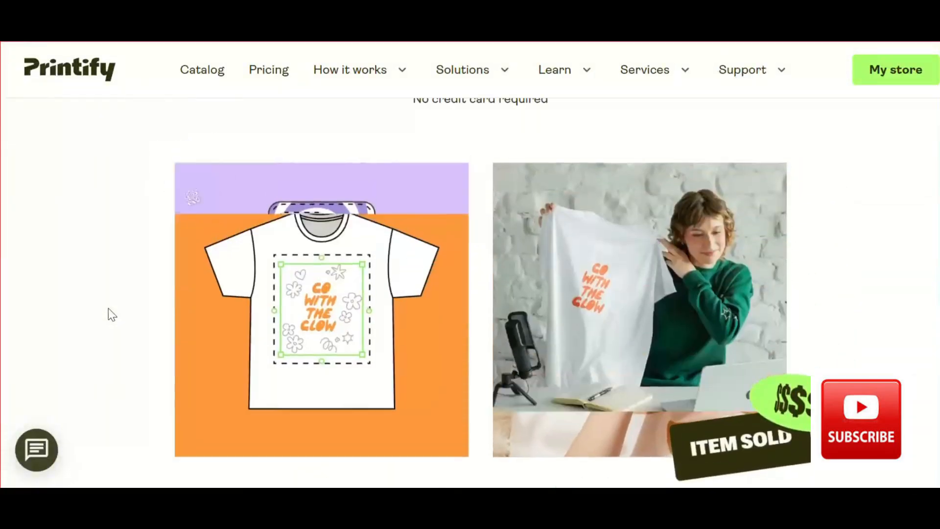
{"action": "scroll", "coordinate": [109, 310], "scroll_direction": "up", "scroll_amount": 5}
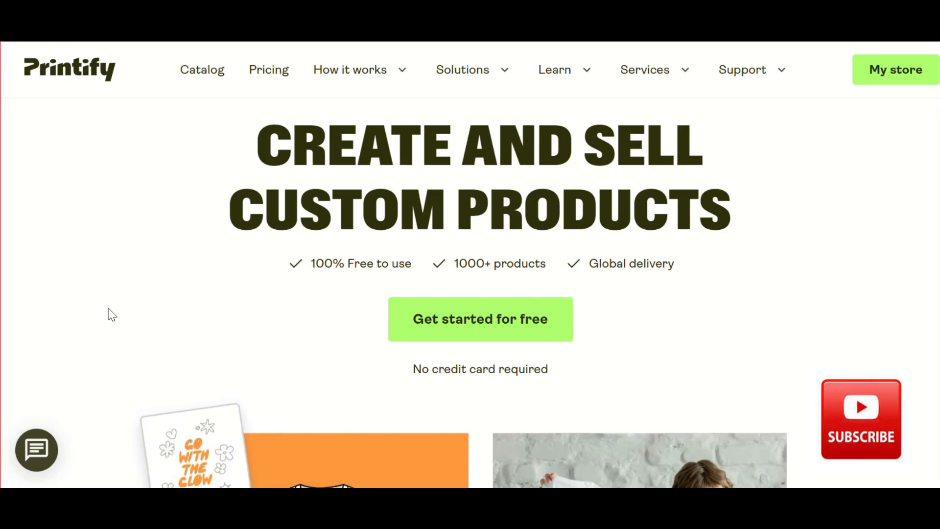
- Open the Printify product catalog and look over its popular categories and the Top picks with their prices
{"action": "left_click", "coordinate": [210, 74]}
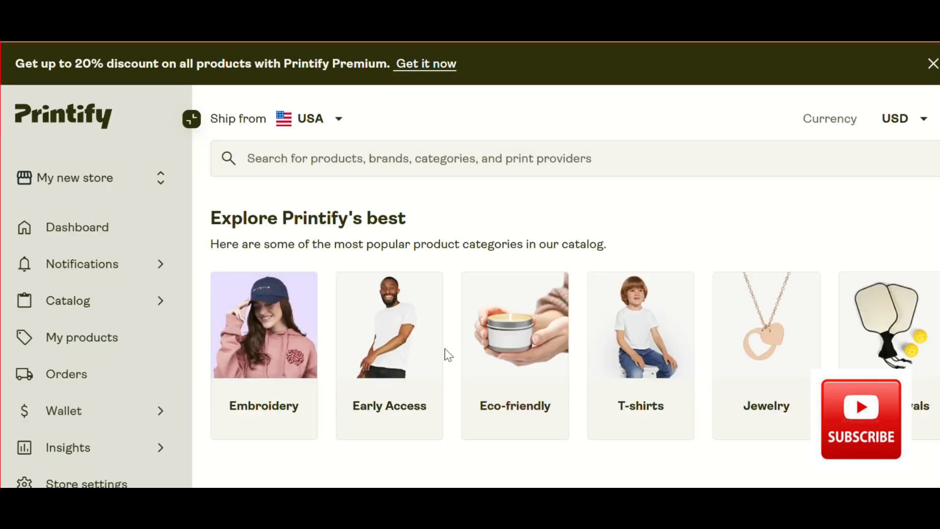
{"action": "scroll", "coordinate": [435, 360], "scroll_direction": "down", "scroll_amount": 2}
{"action": "scroll", "coordinate": [434, 361], "scroll_direction": "up", "scroll_amount": 1}
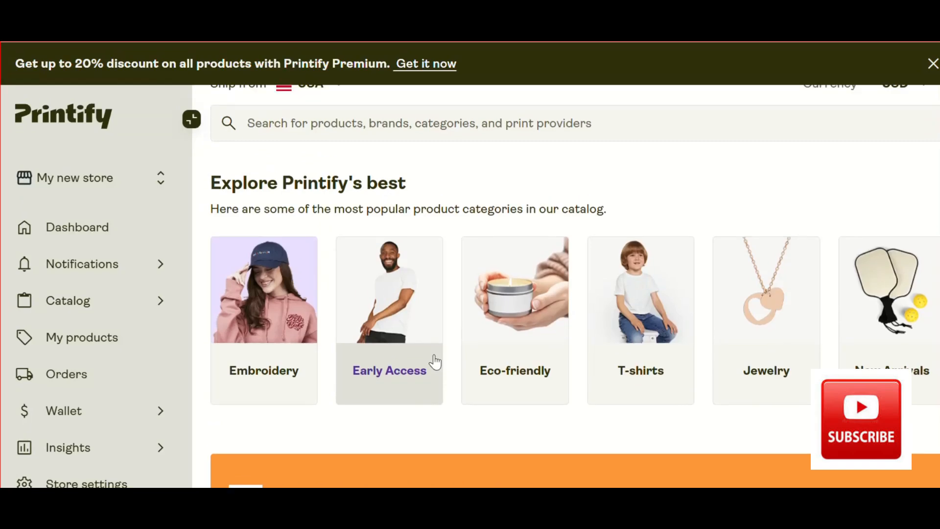
{"action": "scroll", "coordinate": [435, 362], "scroll_direction": "down", "scroll_amount": 8}
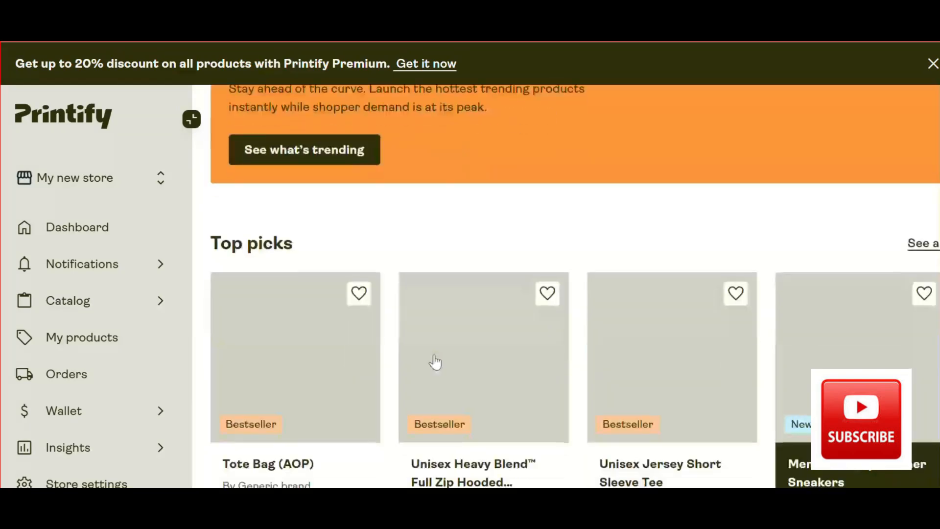
{"action": "scroll", "coordinate": [435, 361], "scroll_direction": "down", "scroll_amount": 4}
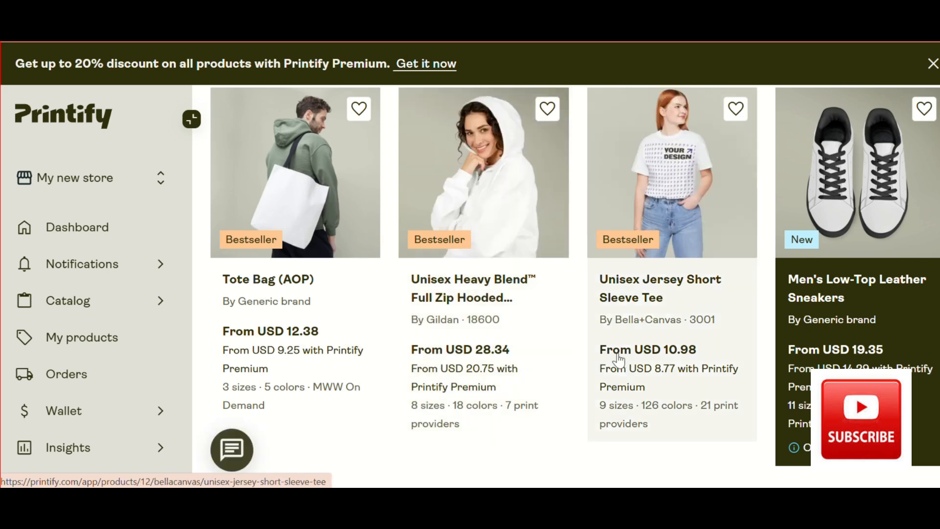
- Open the Unisex Jersey Short Sleeve Tee, read its product description, and dismiss the Printify Premium discount banner
{"action": "left_click", "coordinate": [707, 371]}
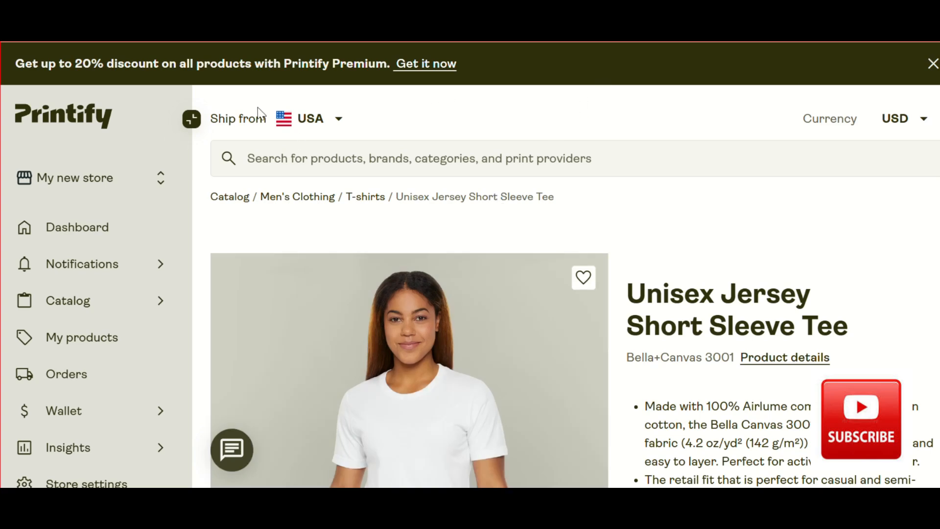
{"action": "scroll", "coordinate": [586, 235], "scroll_direction": "down", "scroll_amount": 5}
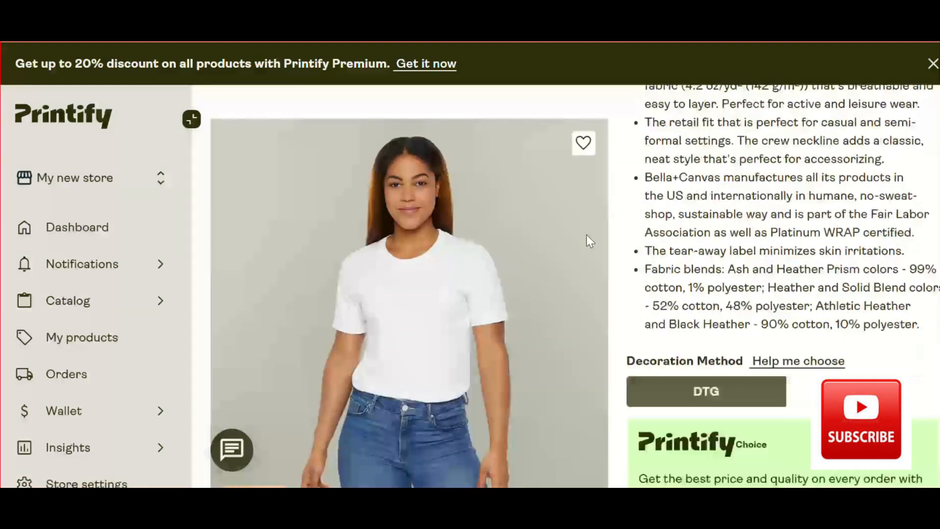
{"action": "scroll", "coordinate": [587, 234], "scroll_direction": "up", "scroll_amount": 5}
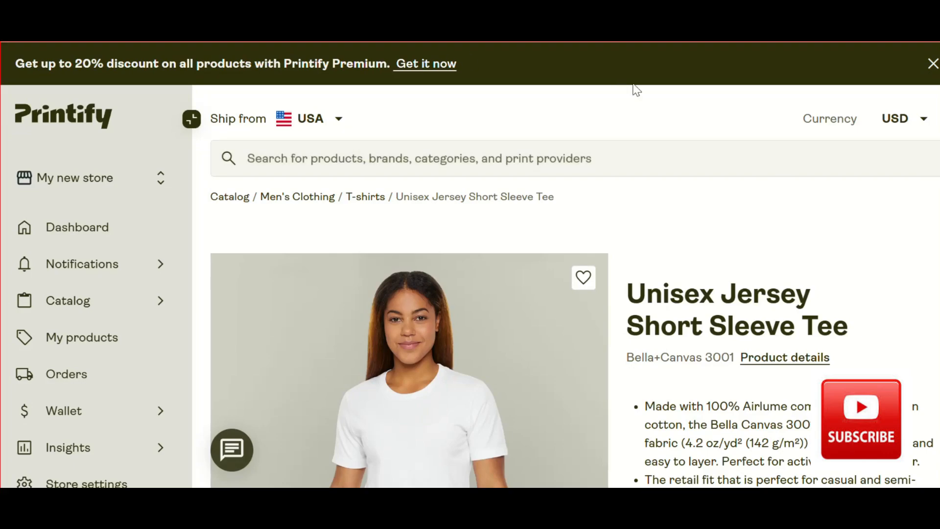
{"action": "left_click", "coordinate": [932, 64]}
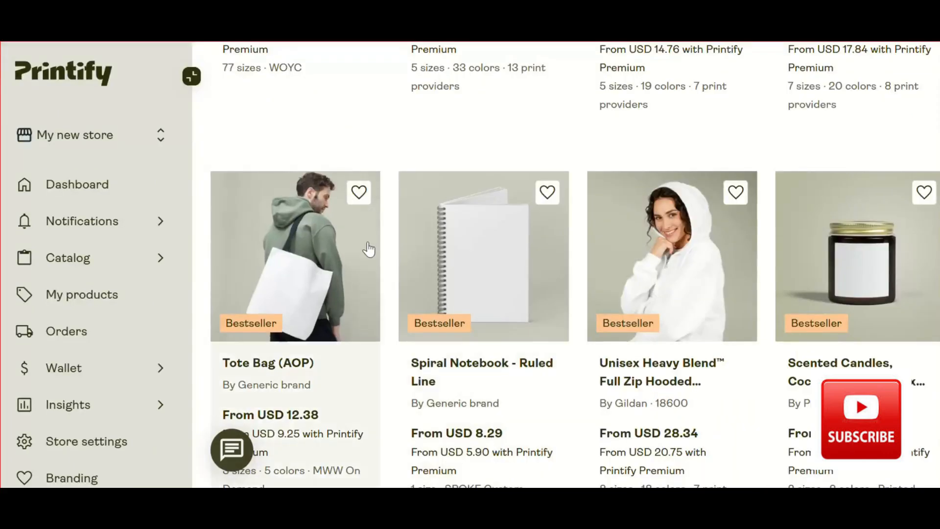
- Open the Spiral Notebook - Ruled Line product, review its specifications, and start designing it with SPOKE Custom Products
{"action": "left_click", "coordinate": [456, 264]}
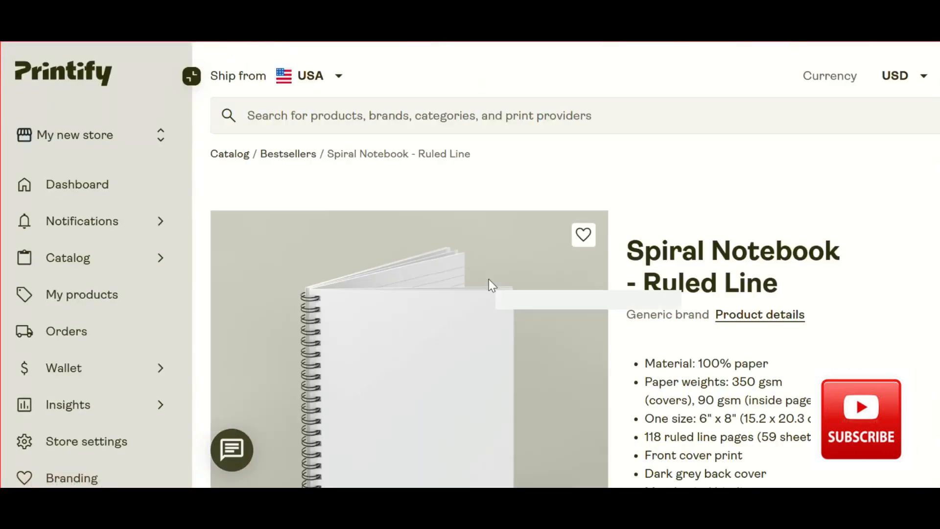
{"action": "scroll", "coordinate": [488, 281], "scroll_direction": "down", "scroll_amount": 3}
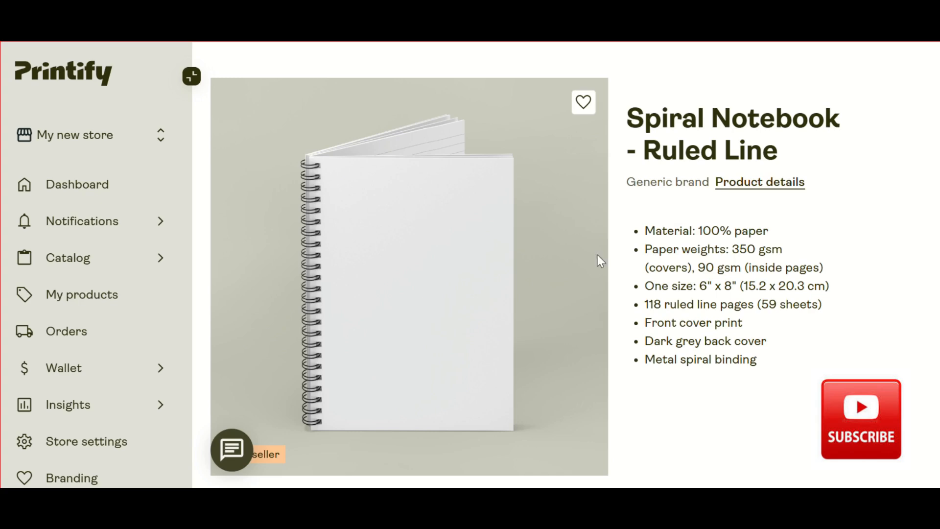
{"action": "scroll", "coordinate": [520, 247], "scroll_direction": "up", "scroll_amount": 1}
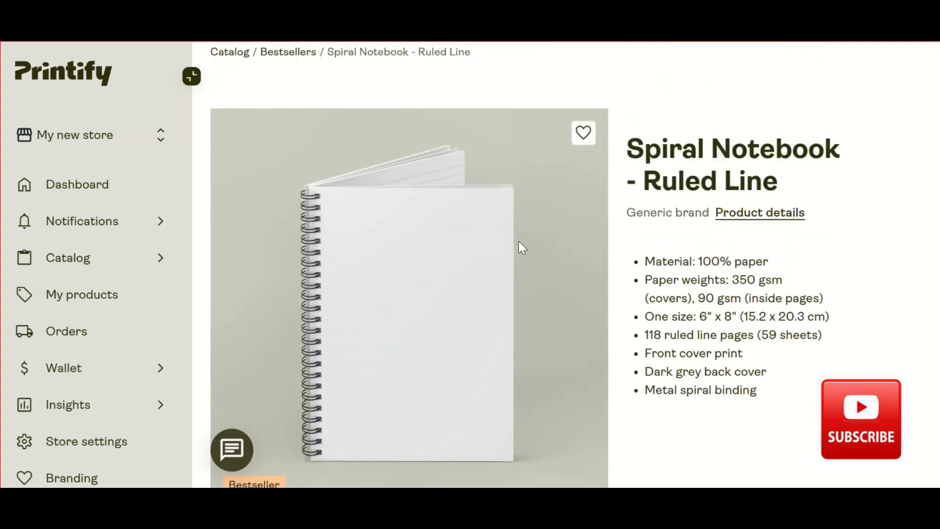
{"action": "scroll", "coordinate": [519, 242], "scroll_direction": "down", "scroll_amount": 2}
{"action": "scroll", "coordinate": [519, 242], "scroll_direction": "down", "scroll_amount": 8}
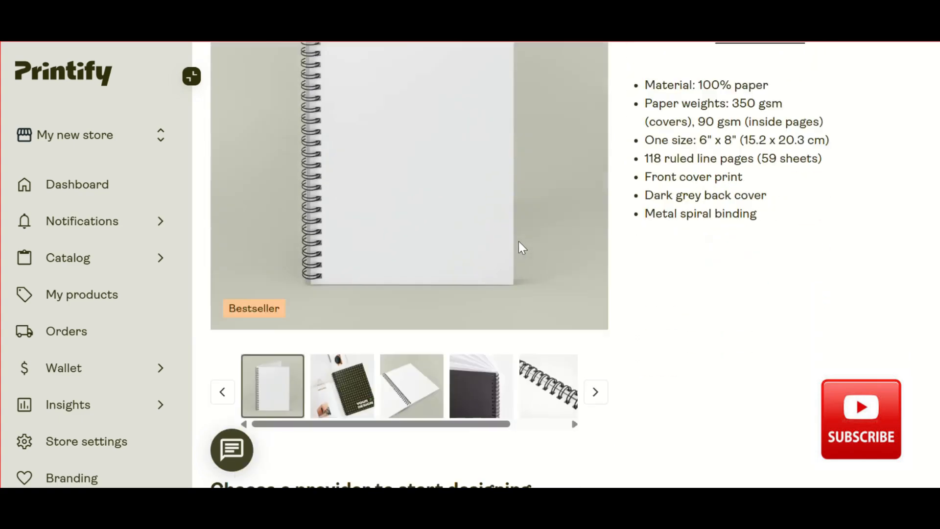
{"action": "scroll", "coordinate": [519, 242], "scroll_direction": "up", "scroll_amount": 5}
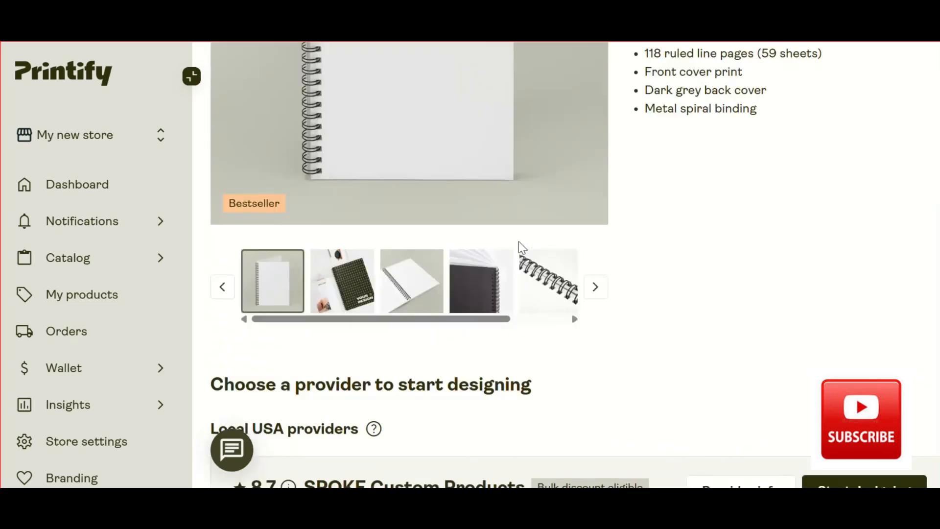
{"action": "scroll", "coordinate": [653, 199], "scroll_direction": "down", "scroll_amount": 5}
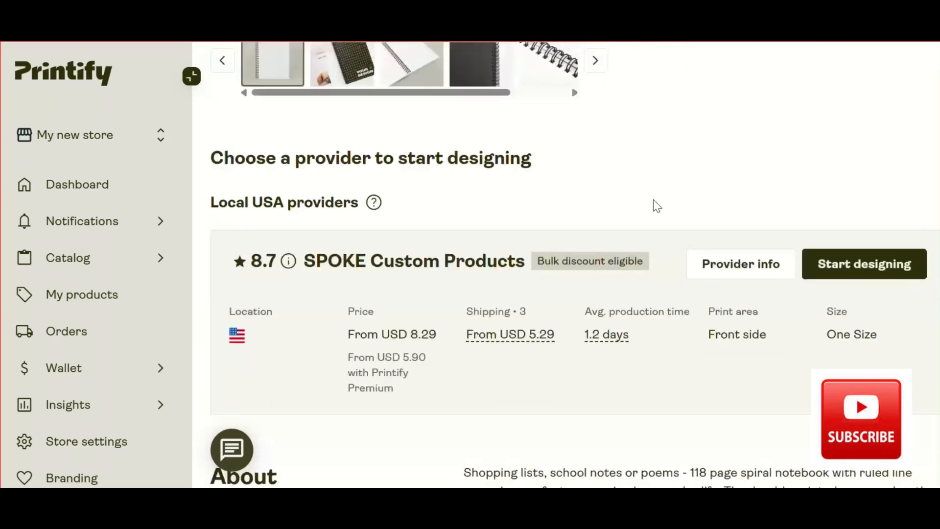
{"action": "left_click", "coordinate": [858, 260]}
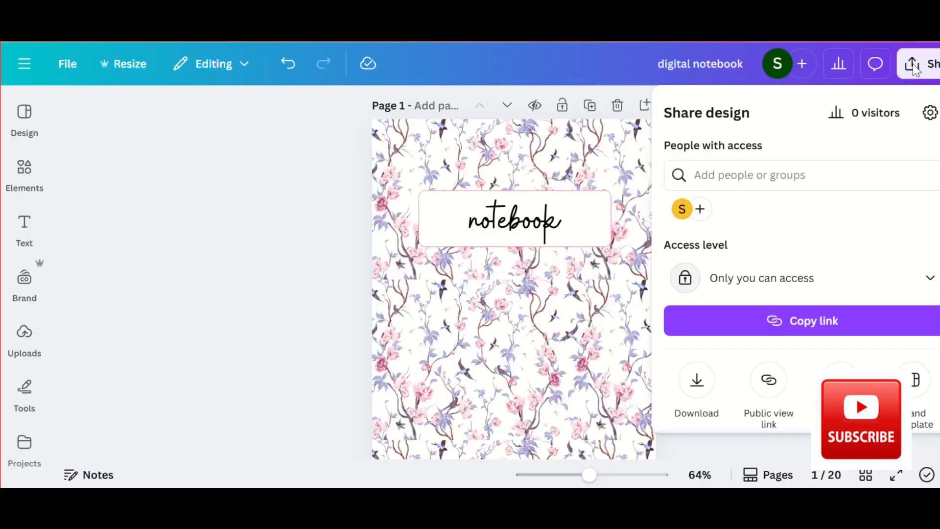
- In Canva, set the "digital notebook" design's download format to JPG with quality 100
{"action": "left_click", "coordinate": [691, 389]}
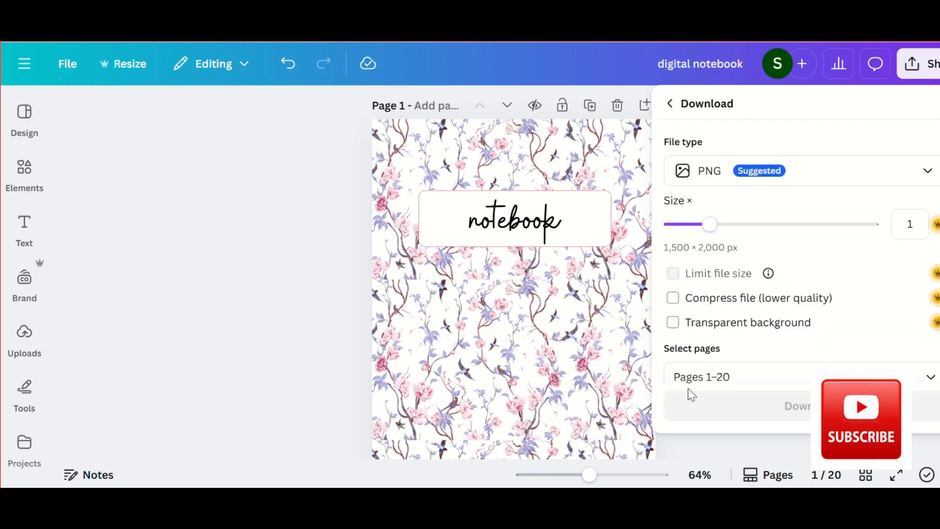
{"action": "left_click", "coordinate": [848, 179]}
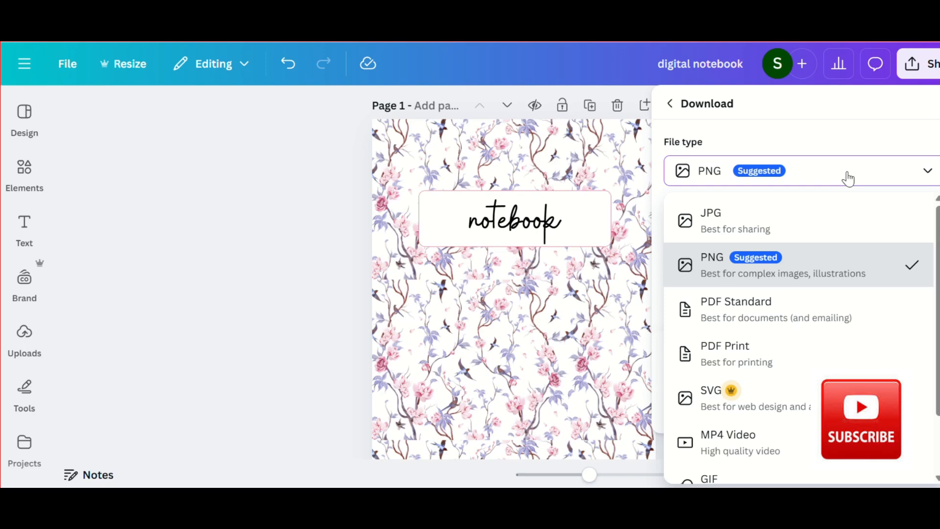
{"action": "left_click", "coordinate": [749, 215]}
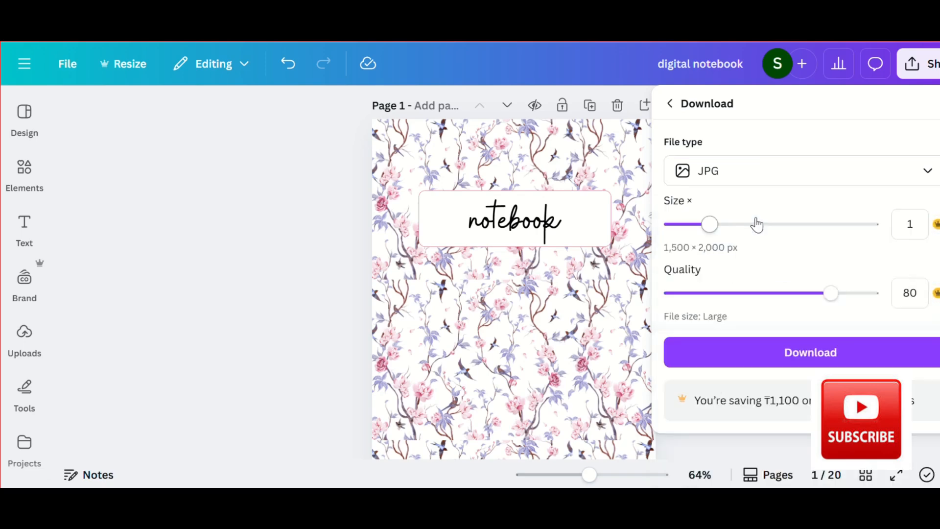
{"action": "left_click_drag", "start_coordinate": [830, 293], "coordinate": [885, 304]}
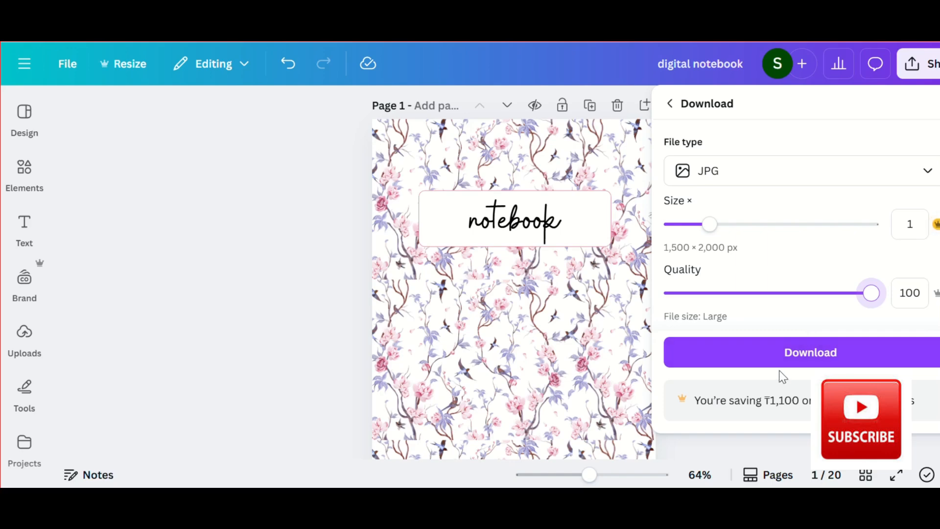
- Limit the download to page 1, the floral cover, and download it
{"action": "scroll", "coordinate": [753, 292], "scroll_direction": "down", "scroll_amount": 3}
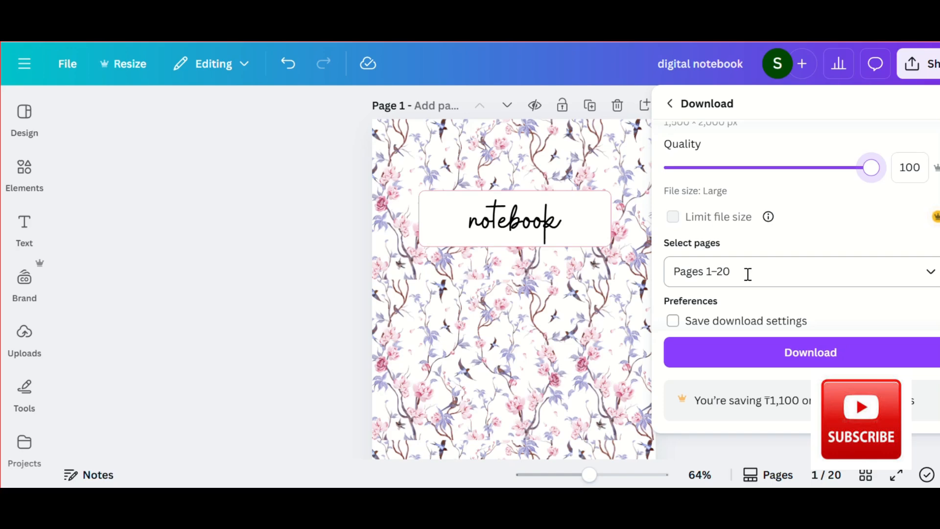
{"action": "left_click", "coordinate": [770, 266]}
{"action": "key", "text": "BackSpace"}
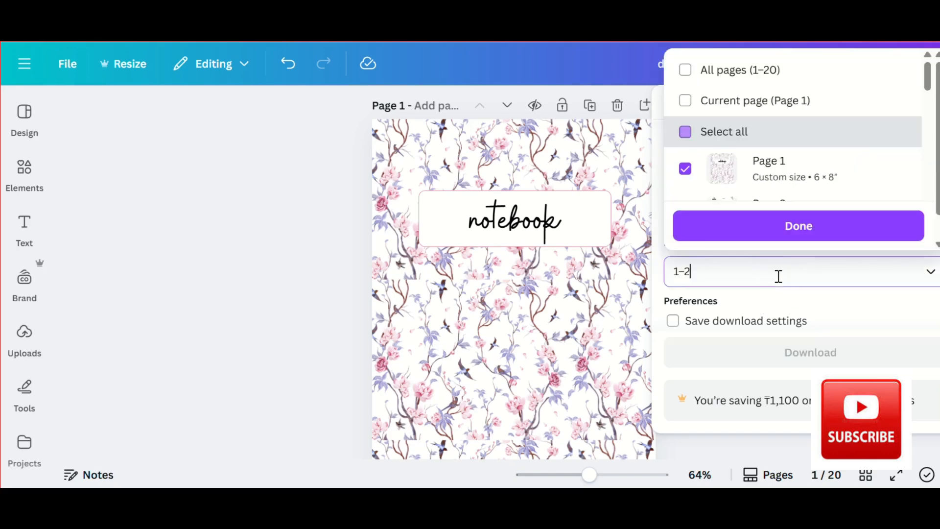
{"action": "key", "text": "BackSpace"}
{"action": "key", "text": "BackSpace"}
{"action": "left_click", "coordinate": [785, 354]}
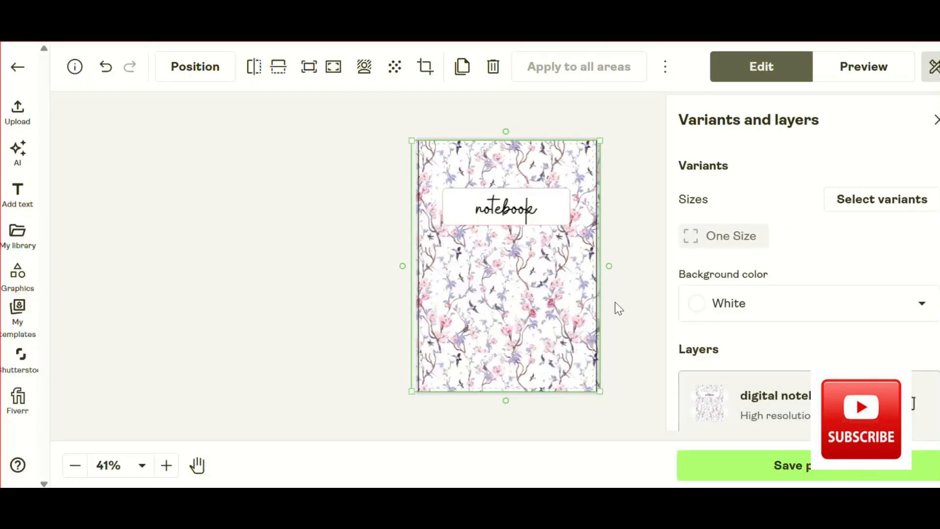
- In the Printify editor, review the digital notebook.jpg layer's size and position settings, and show the spiral notebook mockup preview
{"action": "scroll", "coordinate": [787, 319], "scroll_direction": "down", "scroll_amount": 3}
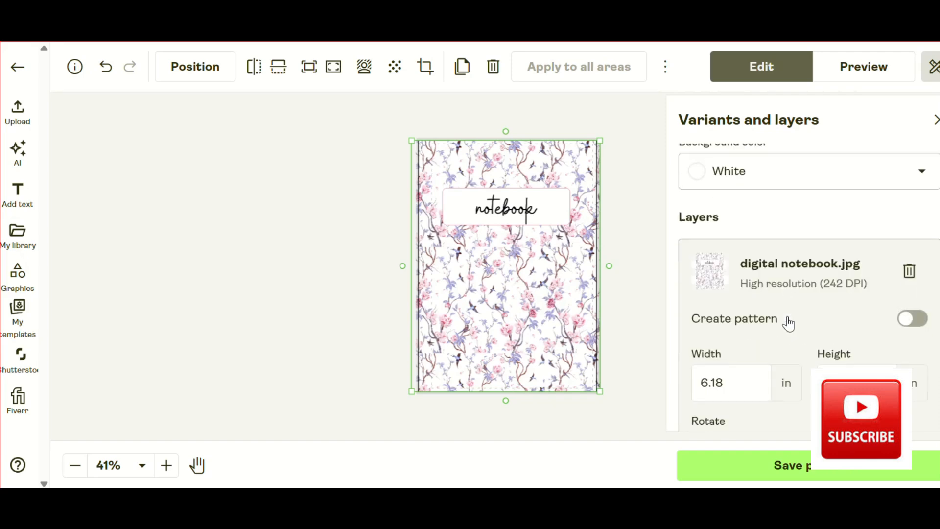
{"action": "scroll", "coordinate": [789, 323], "scroll_direction": "down", "scroll_amount": 3}
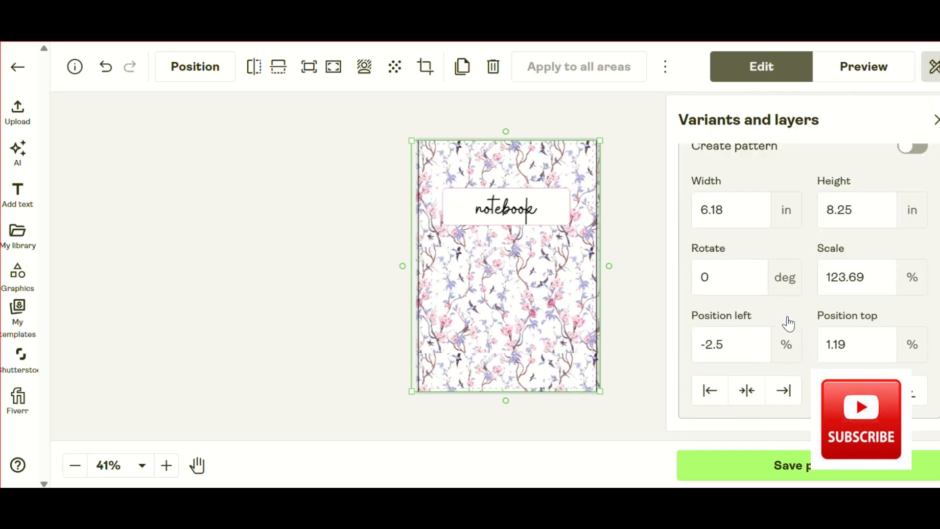
{"action": "scroll", "coordinate": [786, 318], "scroll_direction": "up", "scroll_amount": 6}
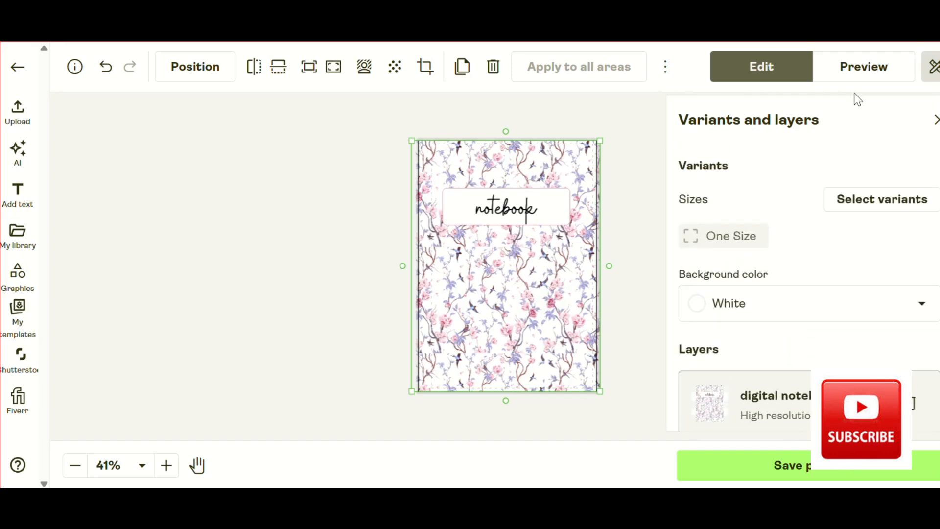
{"action": "left_click", "coordinate": [872, 79]}
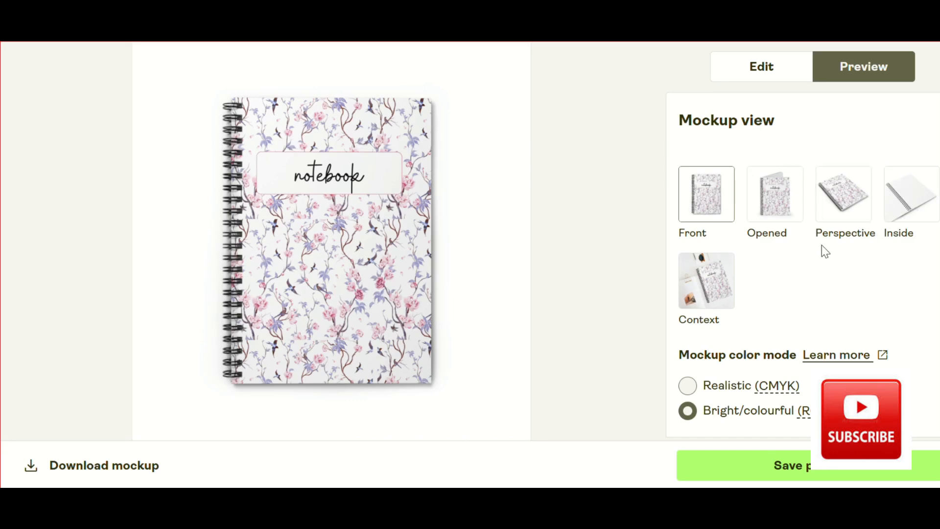
- Preview the notebook in the Opened, Context, Front and Perspective mockup views
{"action": "left_click", "coordinate": [784, 196]}
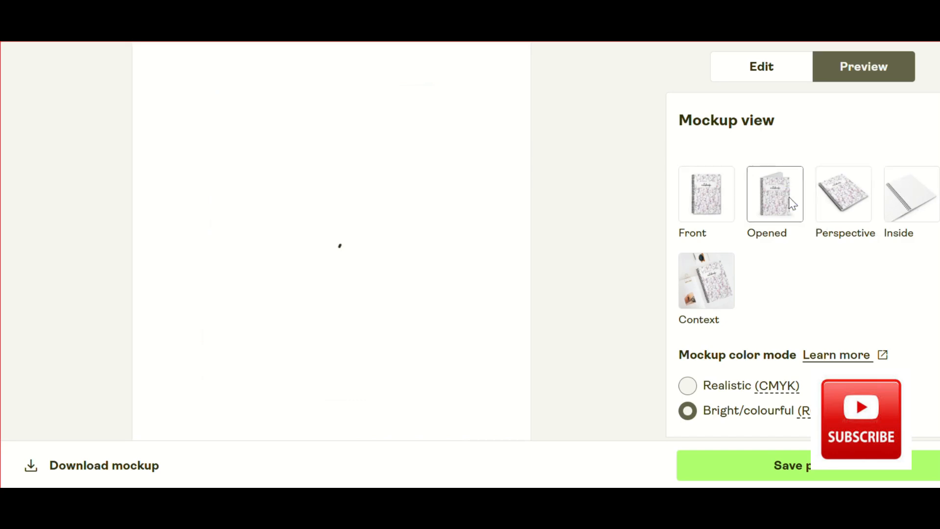
{"action": "left_click", "coordinate": [714, 280]}
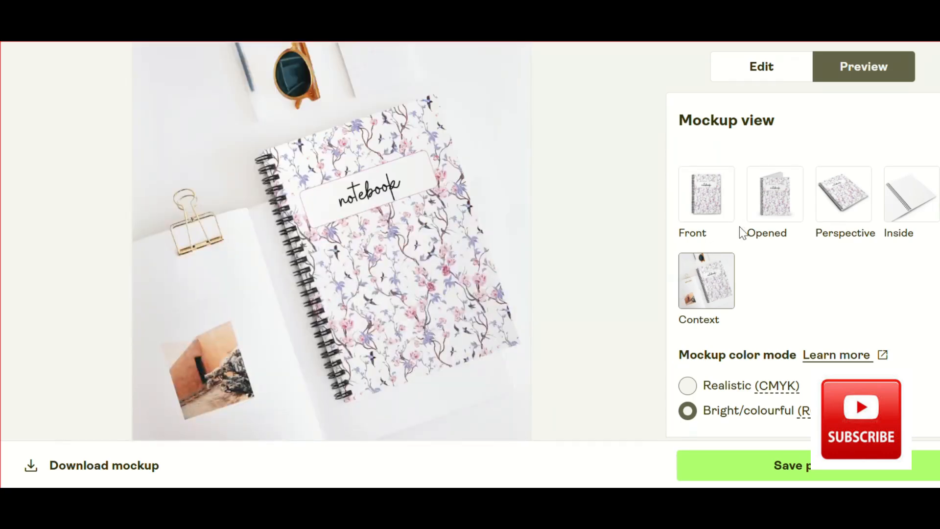
{"action": "left_click", "coordinate": [723, 215]}
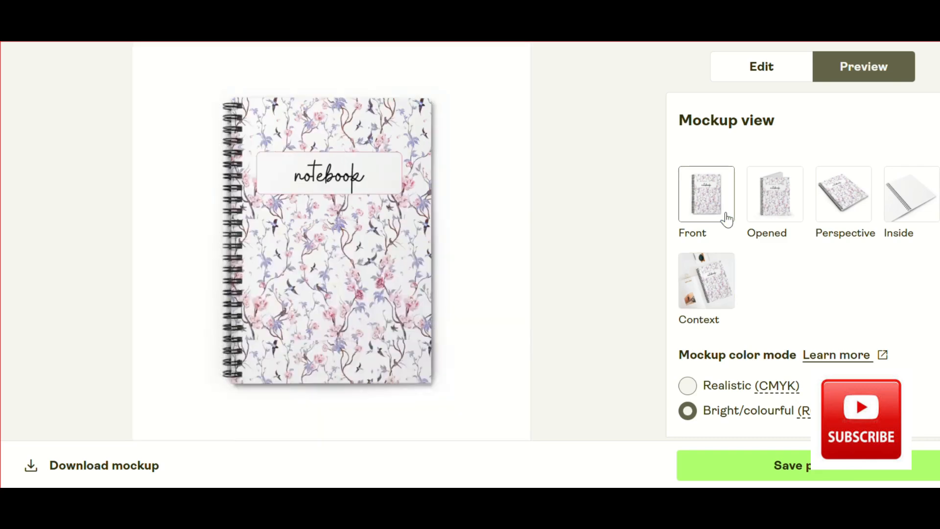
{"action": "left_click", "coordinate": [822, 197]}
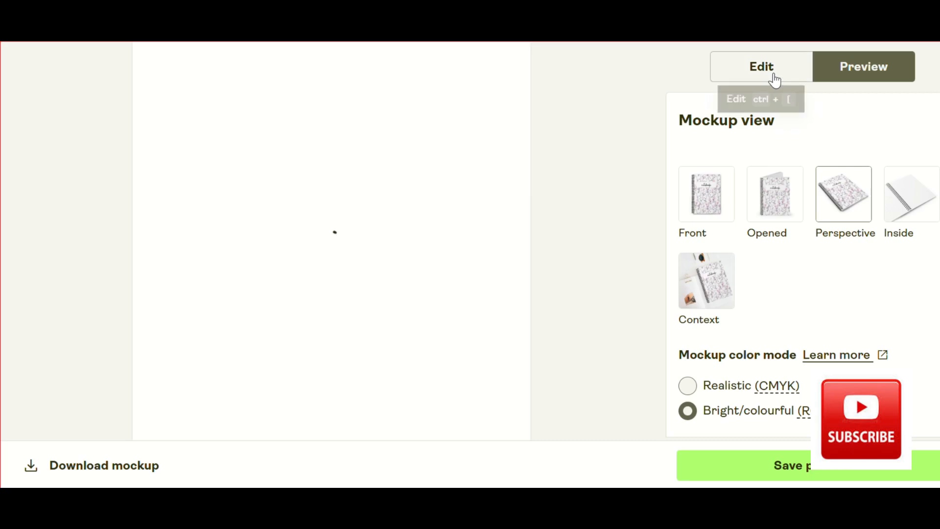
- Return to editing the design, save the product, and open the full set of mockups for the listing
{"action": "left_click", "coordinate": [774, 72]}
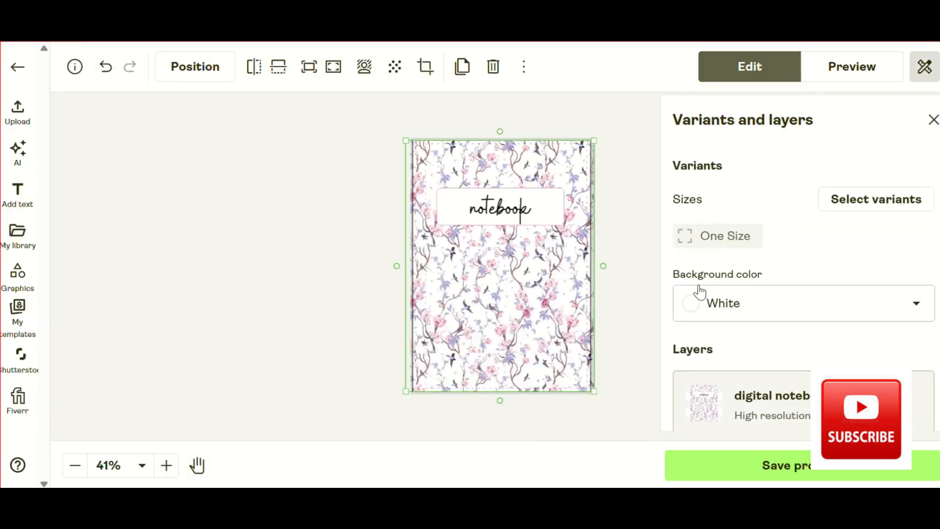
{"action": "left_click", "coordinate": [752, 459]}
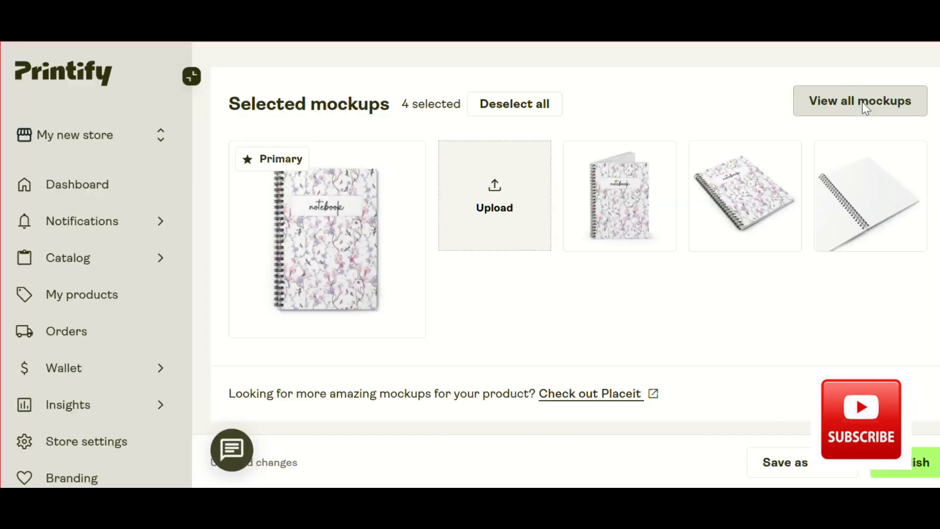
{"action": "left_click", "coordinate": [863, 104]}
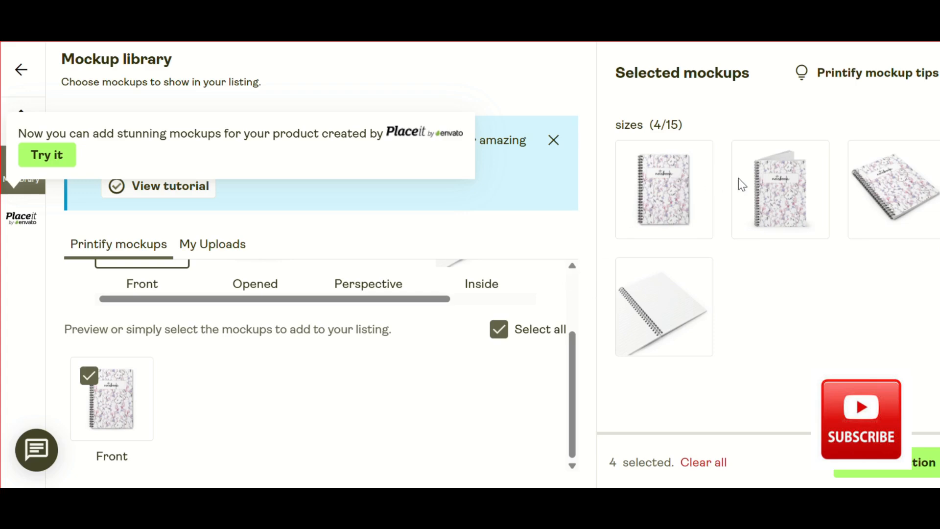
- Dismiss the Placeit notice and go through the mockup library's introductory tour until it is closed
{"action": "left_click", "coordinate": [755, 178]}
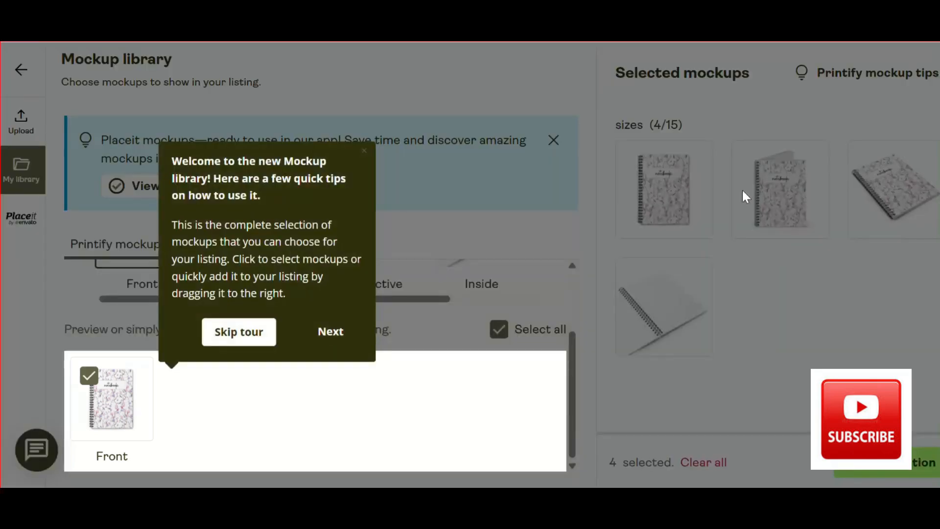
{"action": "left_click", "coordinate": [321, 337]}
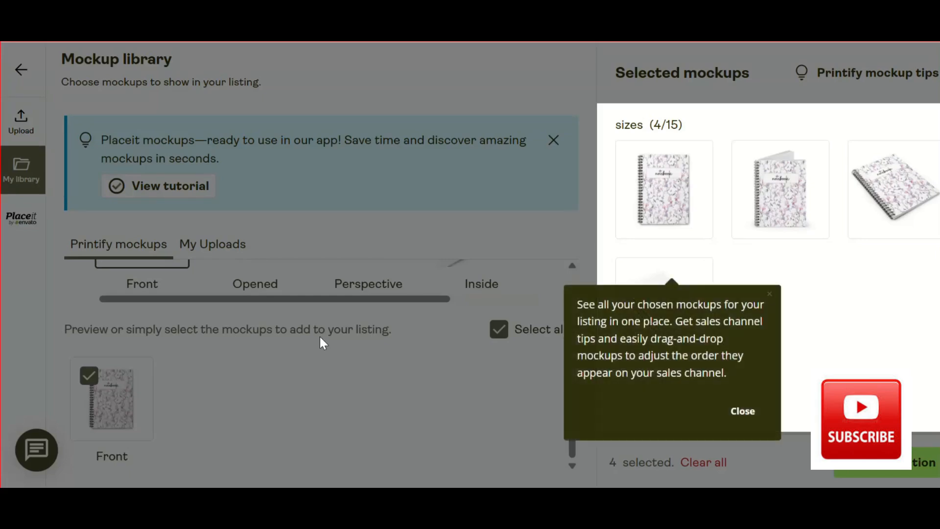
{"action": "left_click", "coordinate": [742, 411]}
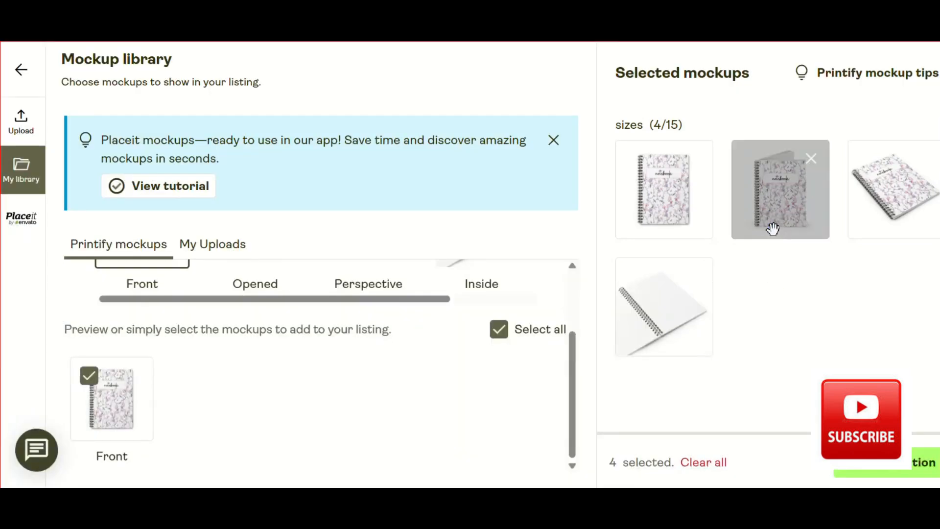
- Enlarge the Front mockup to inspect it, close it, and save the selection of four mockups
{"action": "left_click", "coordinate": [129, 433]}
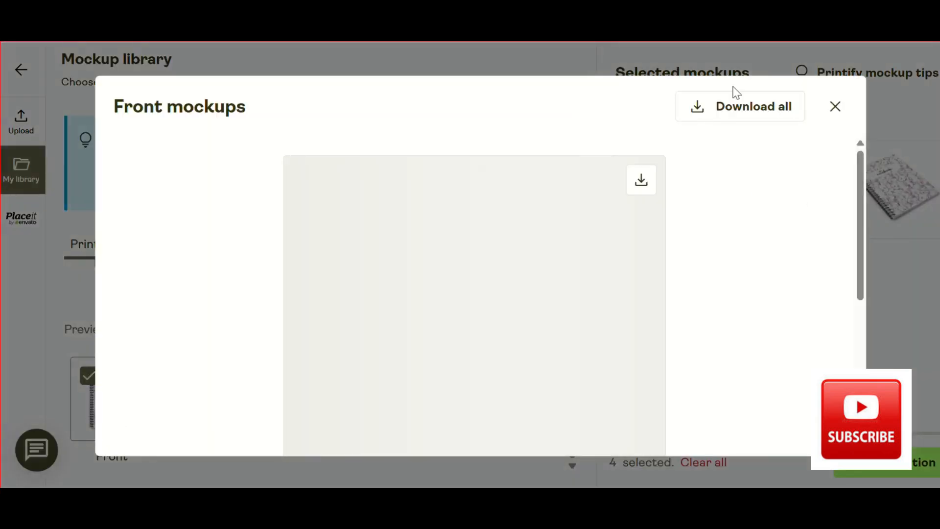
{"action": "left_click", "coordinate": [836, 106]}
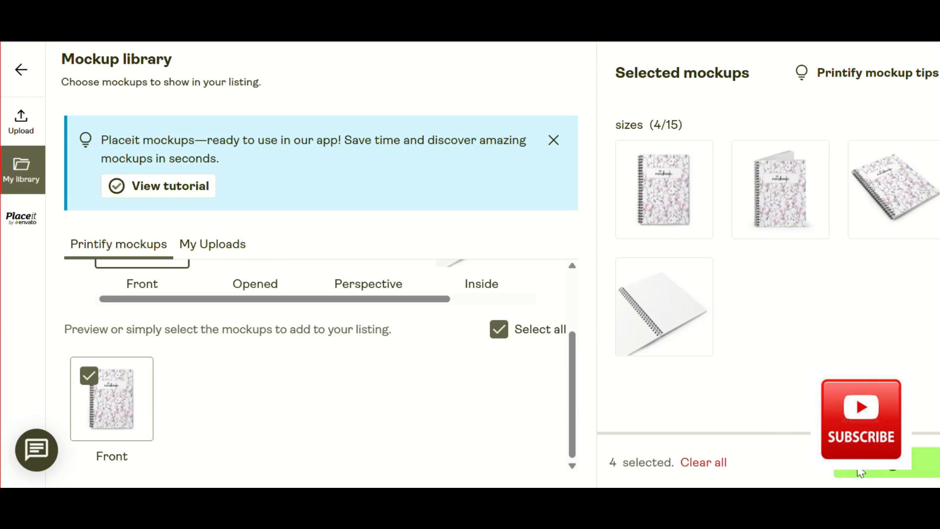
{"action": "left_click", "coordinate": [861, 473]}
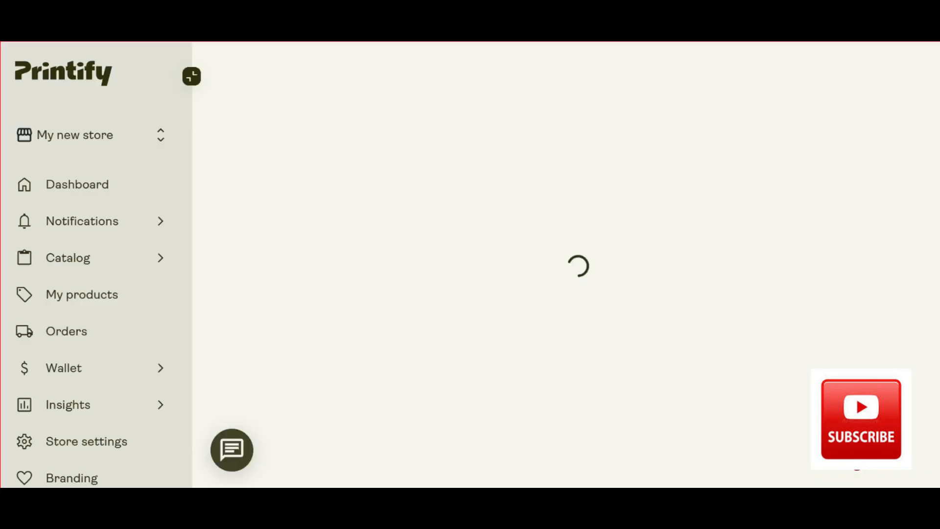
- Review the Spiral Notebook - Ruled Line listing's selected mockups, title, description and personalization option
{"action": "scroll", "coordinate": [724, 323], "scroll_direction": "down", "scroll_amount": 2}
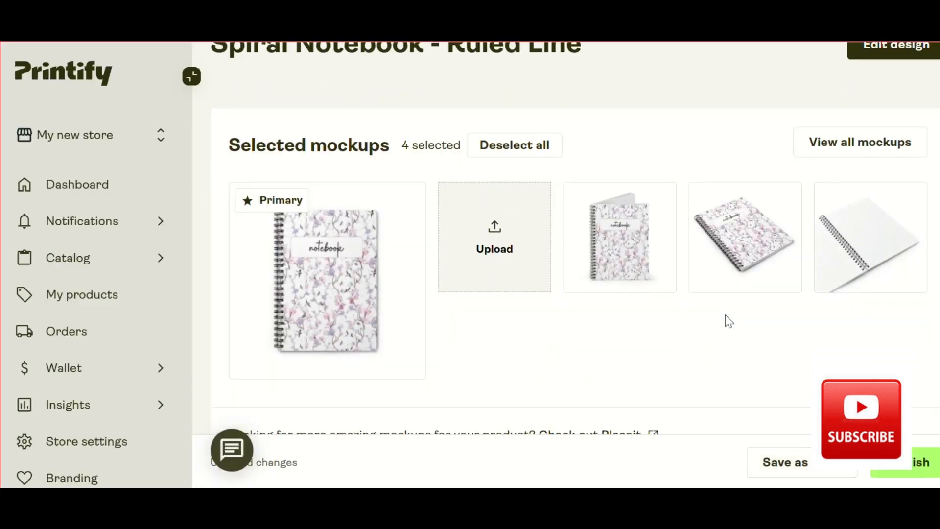
{"action": "scroll", "coordinate": [724, 315], "scroll_direction": "down", "scroll_amount": 1}
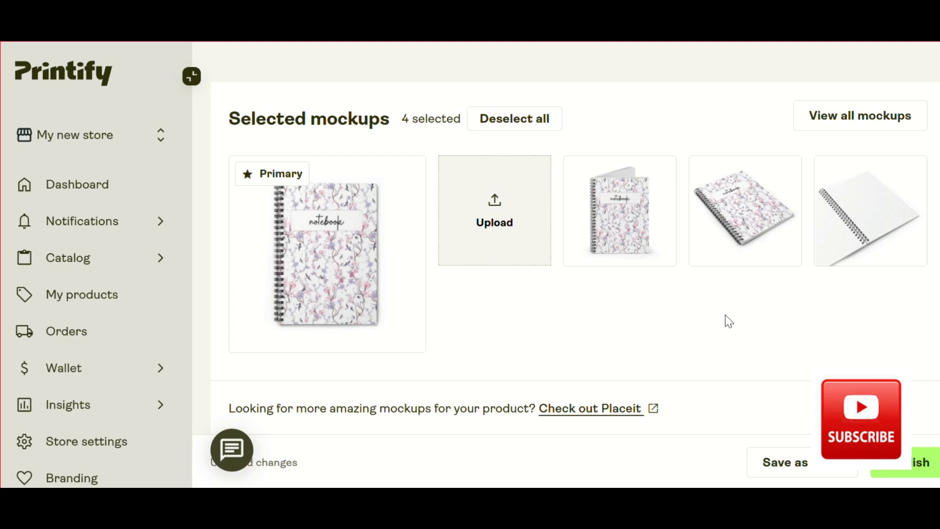
{"action": "scroll", "coordinate": [726, 316], "scroll_direction": "down", "scroll_amount": 5}
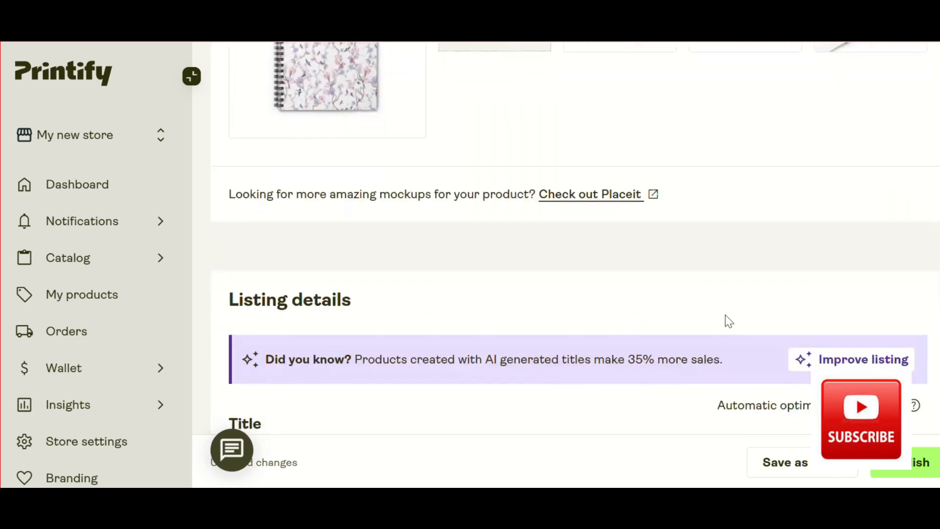
{"action": "scroll", "coordinate": [724, 317], "scroll_direction": "down", "scroll_amount": 6}
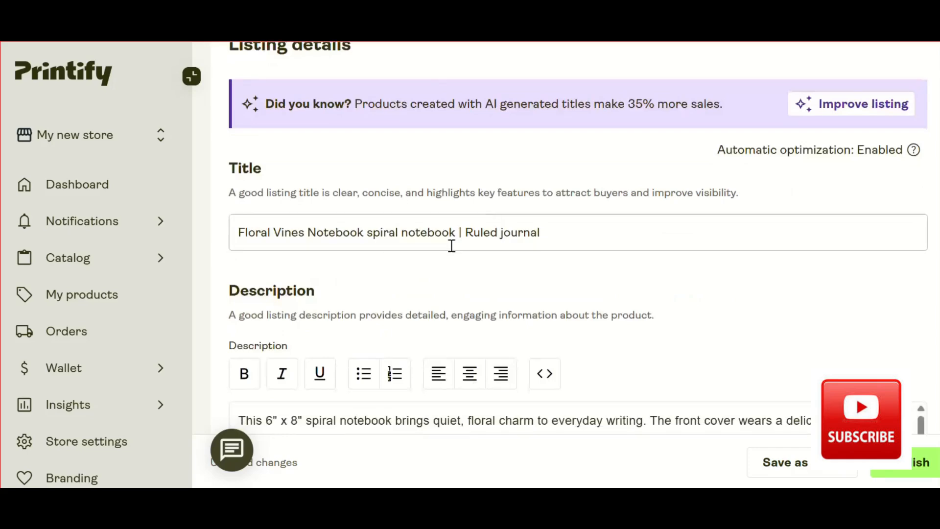
{"action": "scroll", "coordinate": [437, 242], "scroll_direction": "down", "scroll_amount": 3}
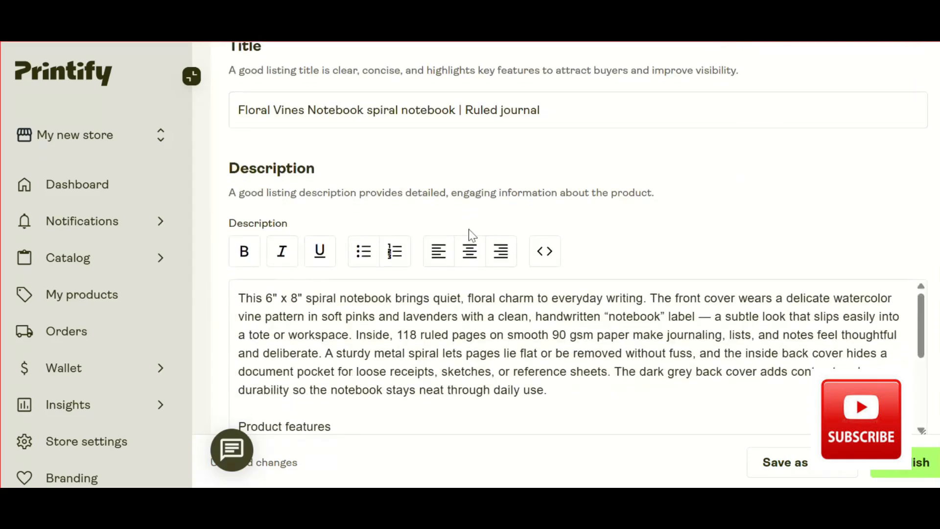
{"action": "scroll", "coordinate": [470, 235], "scroll_direction": "down", "scroll_amount": 2}
{"action": "scroll", "coordinate": [470, 228], "scroll_direction": "down", "scroll_amount": 2}
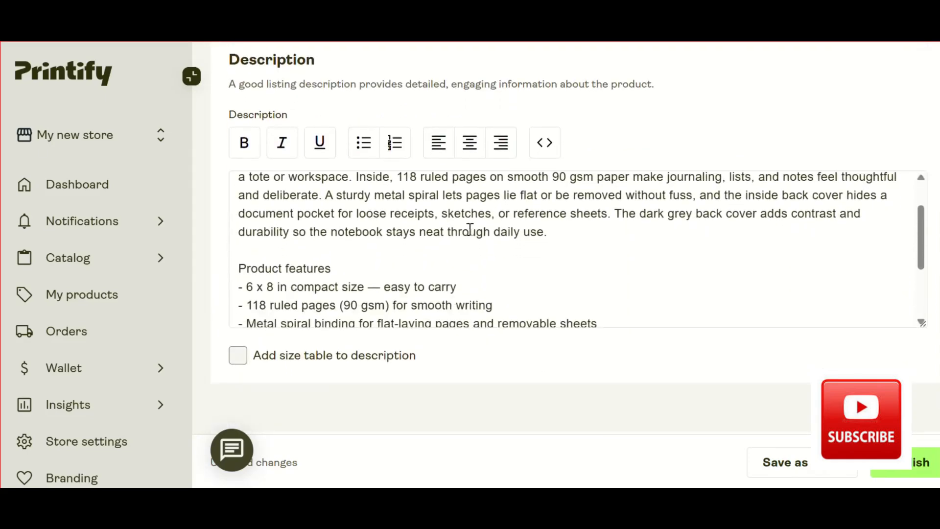
{"action": "scroll", "coordinate": [345, 227], "scroll_direction": "down", "scroll_amount": 5}
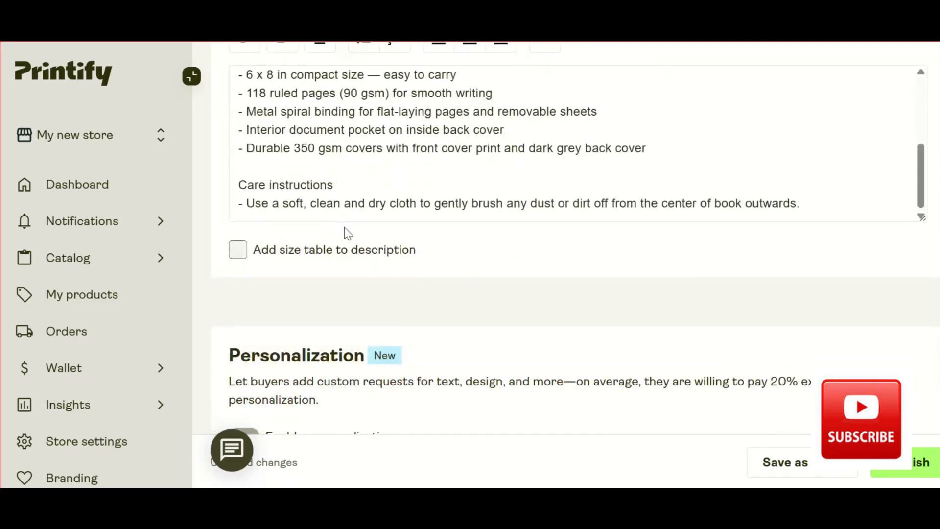
{"action": "scroll", "coordinate": [345, 227], "scroll_direction": "down", "scroll_amount": 1}
{"action": "scroll", "coordinate": [345, 227], "scroll_direction": "down", "scroll_amount": 3}
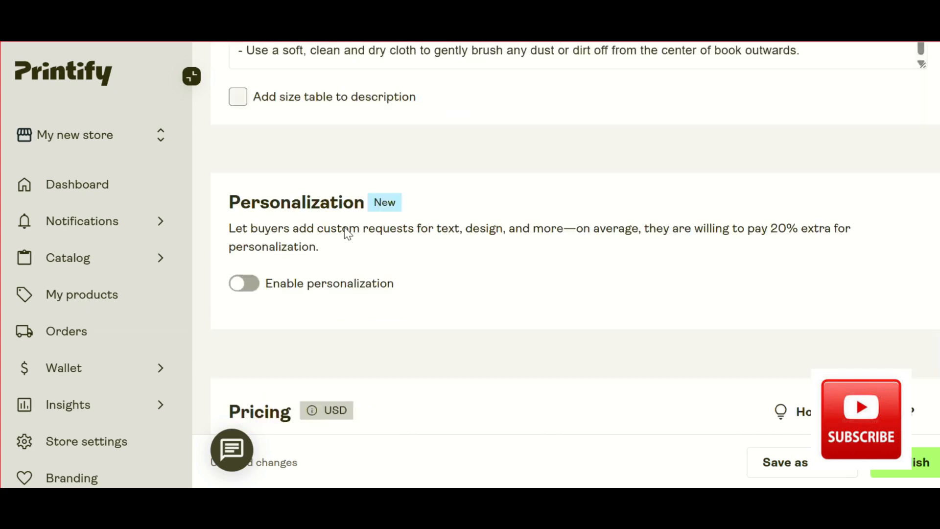
{"action": "scroll", "coordinate": [345, 227], "scroll_direction": "down", "scroll_amount": 2}
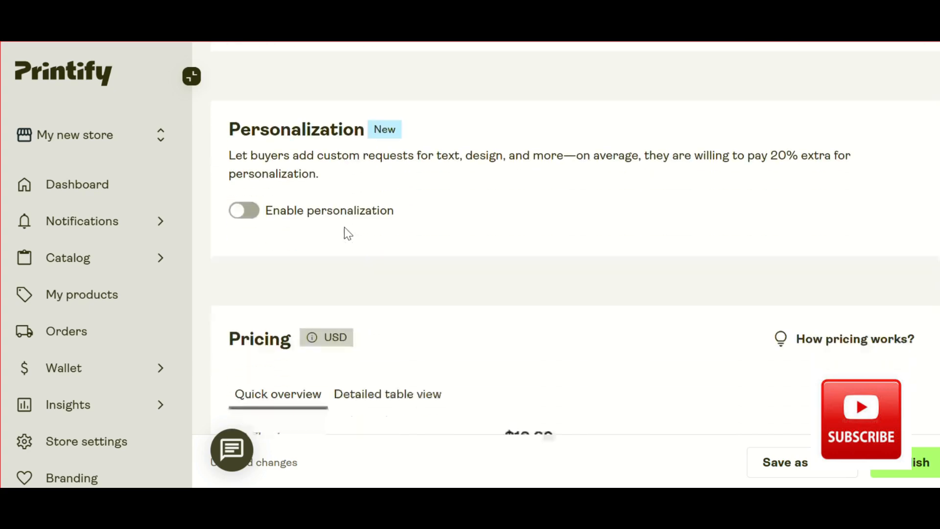
- Dismiss the "Keep profits safe" tip and examine the notebook's retail price, costs and estimated profit
{"action": "scroll", "coordinate": [621, 212], "scroll_direction": "down", "scroll_amount": 2}
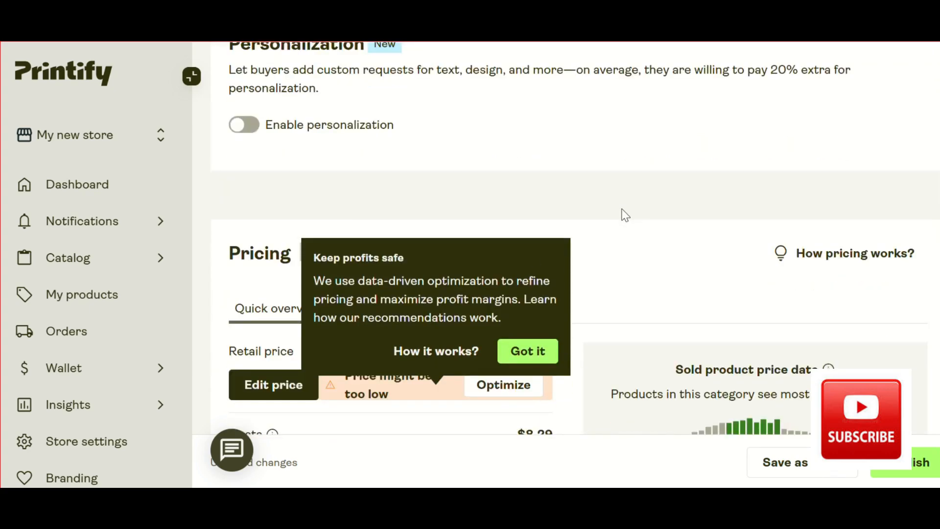
{"action": "left_click", "coordinate": [654, 165]}
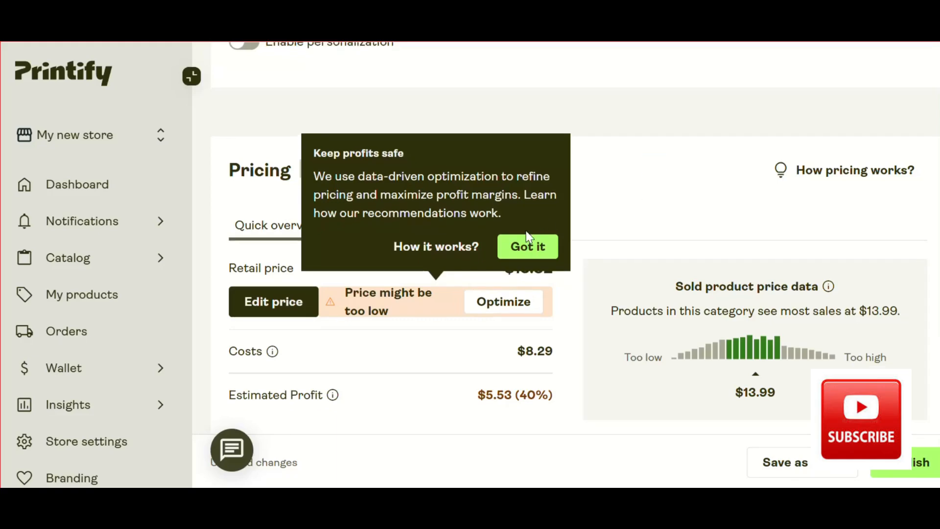
{"action": "left_click", "coordinate": [522, 243]}
{"action": "scroll", "coordinate": [523, 243], "scroll_direction": "down", "scroll_amount": 1}
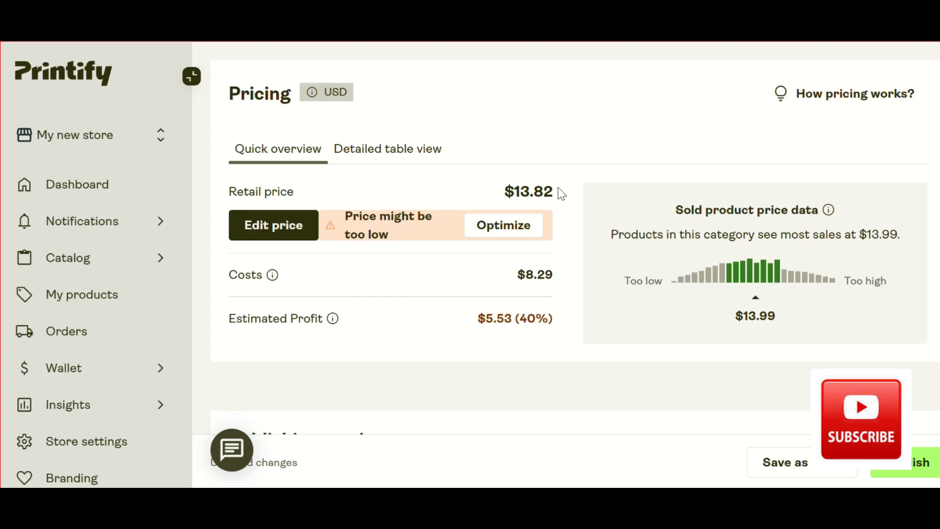
- Recheck the personalization option, the estimated profit, and the store connection requirement in the publishing settings
{"action": "scroll", "coordinate": [561, 193], "scroll_direction": "up", "scroll_amount": 1}
{"action": "scroll", "coordinate": [561, 194], "scroll_direction": "up", "scroll_amount": 3}
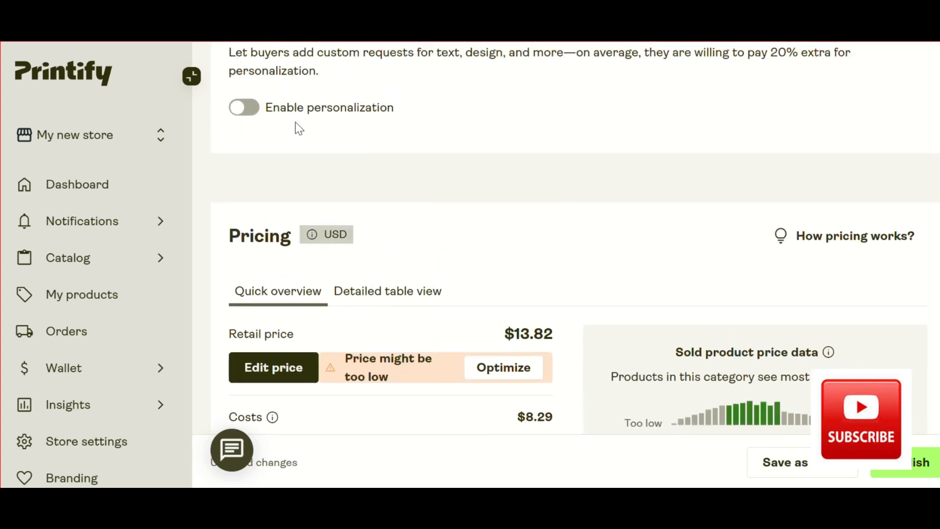
{"action": "left_click", "coordinate": [255, 111]}
{"action": "scroll", "coordinate": [368, 180], "scroll_direction": "down", "scroll_amount": 4}
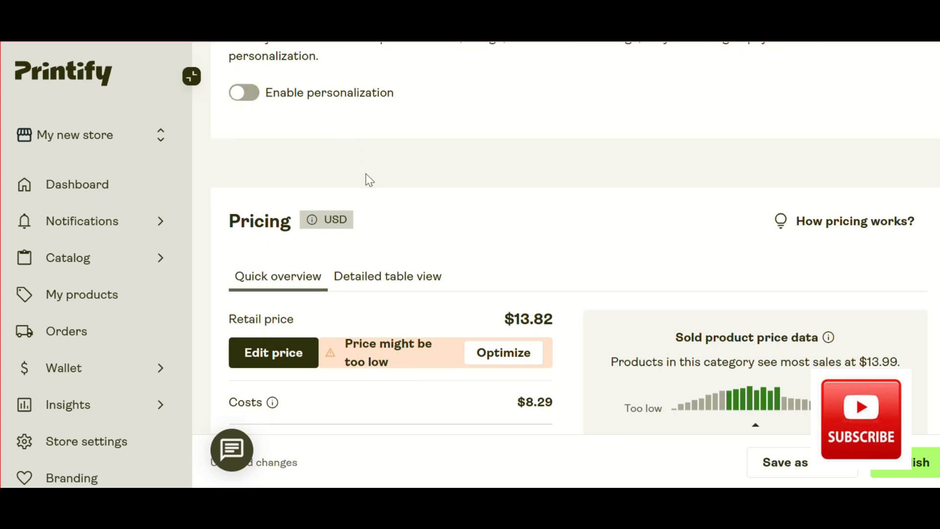
{"action": "scroll", "coordinate": [366, 173], "scroll_direction": "down", "scroll_amount": 1}
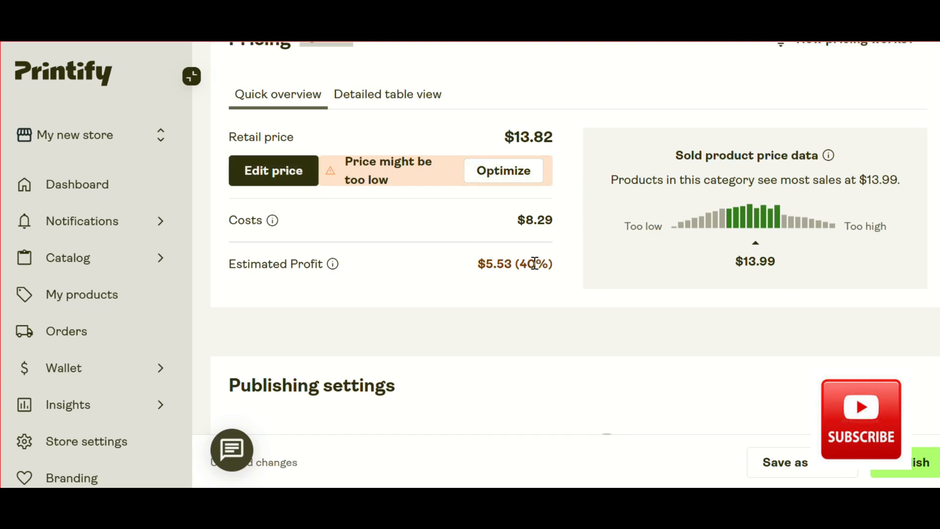
{"action": "scroll", "coordinate": [503, 230], "scroll_direction": "down", "scroll_amount": 3}
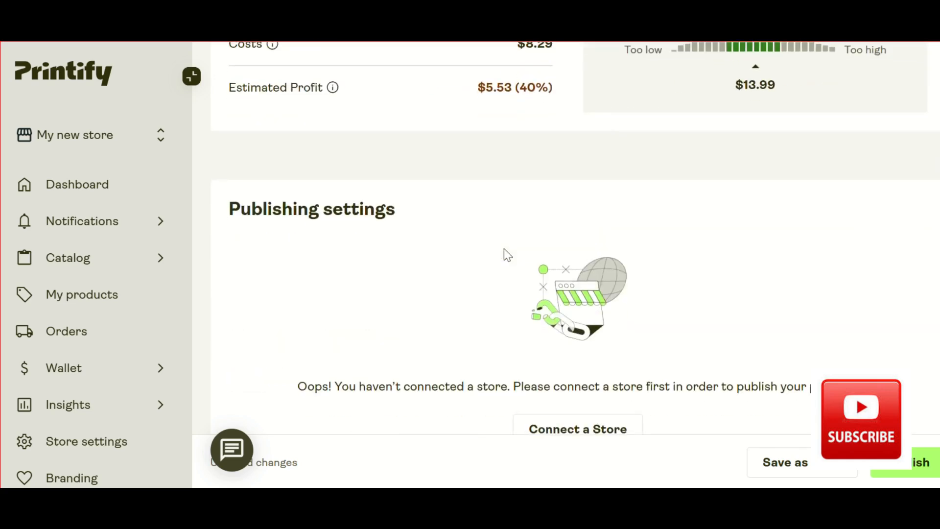
{"action": "scroll", "coordinate": [504, 248], "scroll_direction": "up", "scroll_amount": 3}
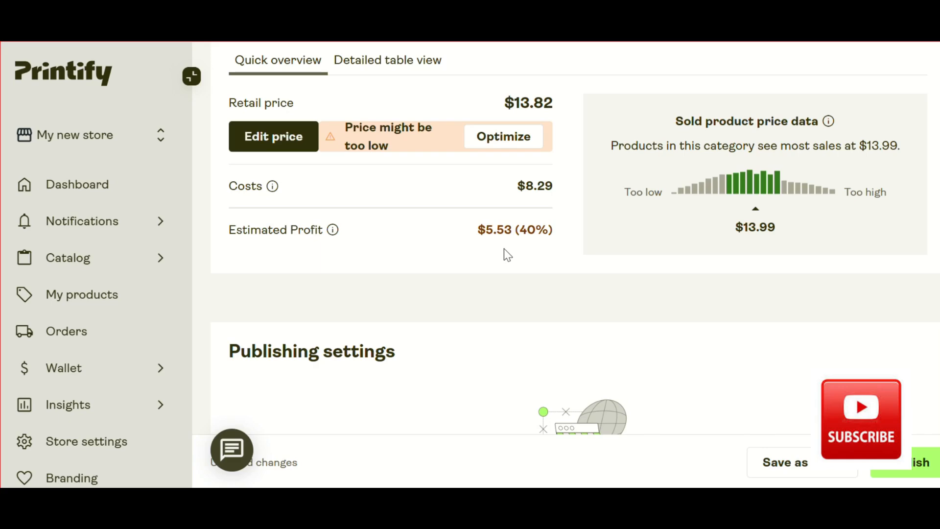
{"action": "scroll", "coordinate": [504, 248], "scroll_direction": "down", "scroll_amount": 3}
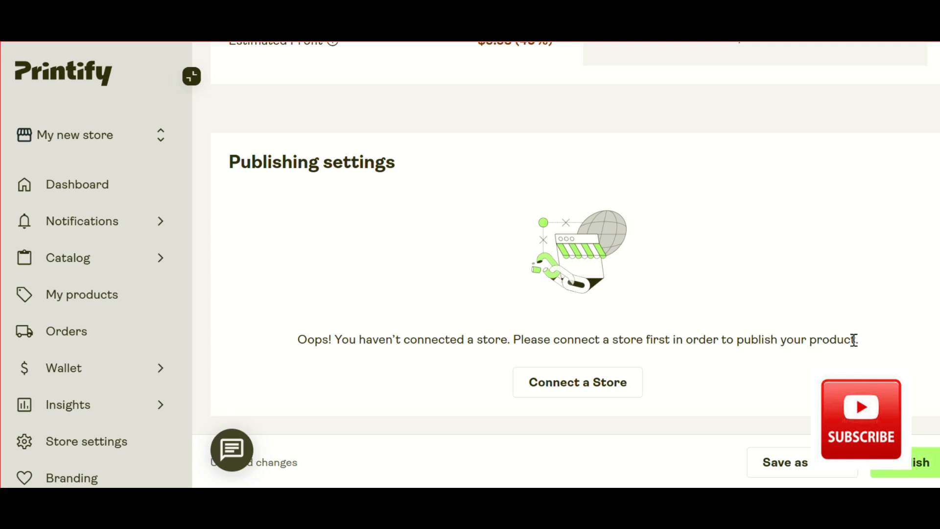
{"action": "scroll", "coordinate": [854, 338], "scroll_direction": "up", "scroll_amount": 10}
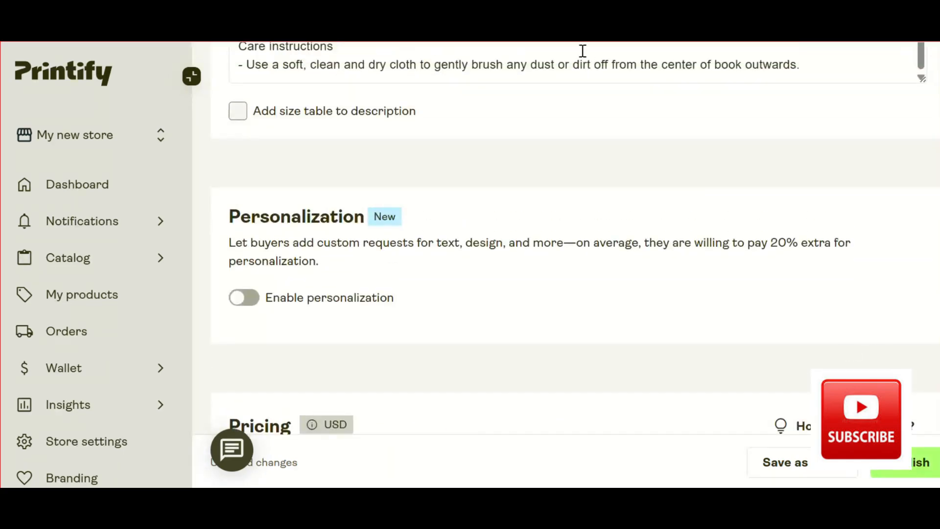